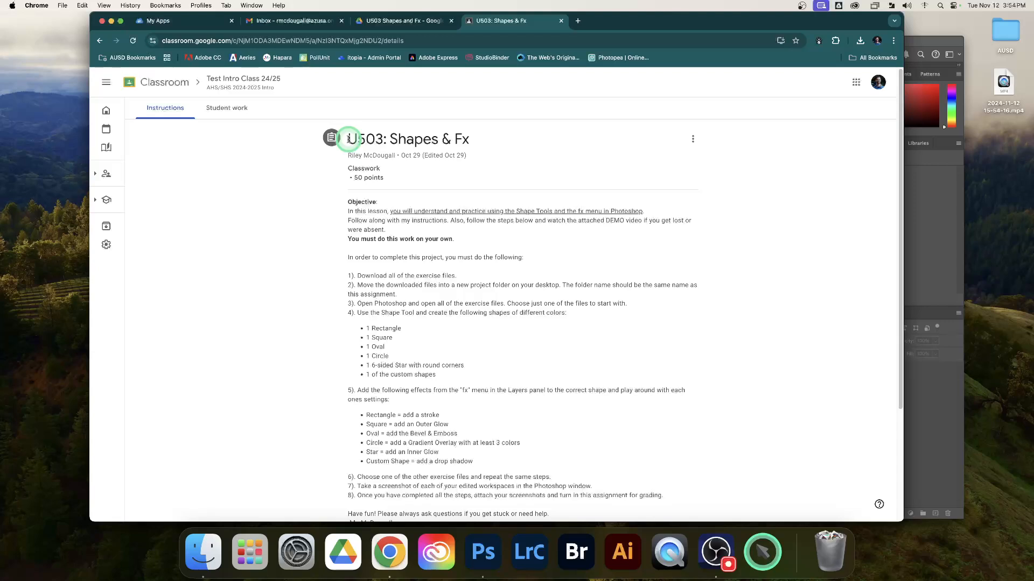
pyautogui.moveTo(349, 139); pyautogui.dragTo(491, 165)
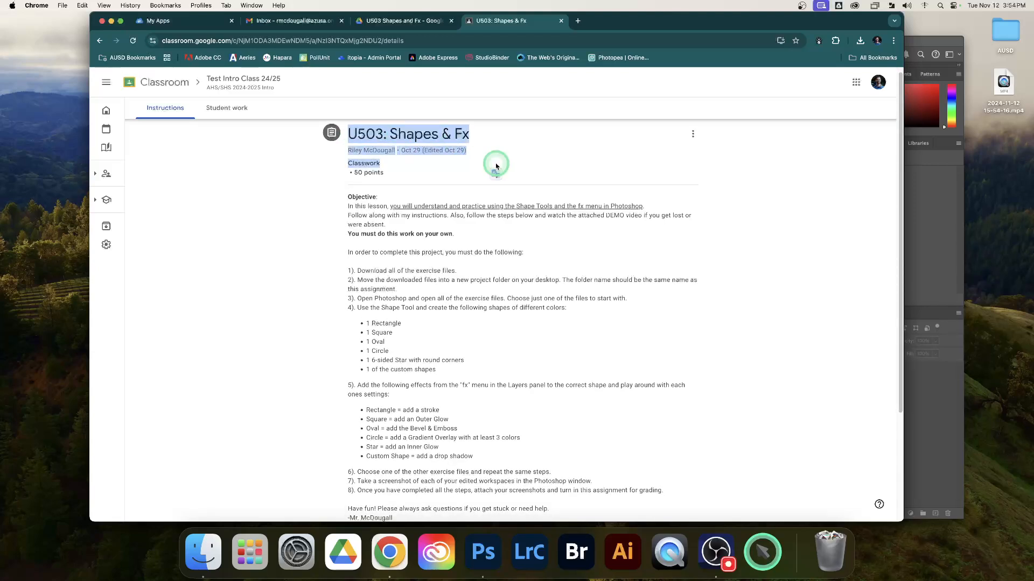
pyautogui.scroll(1, 496, 166)
pyautogui.click(442, 136)
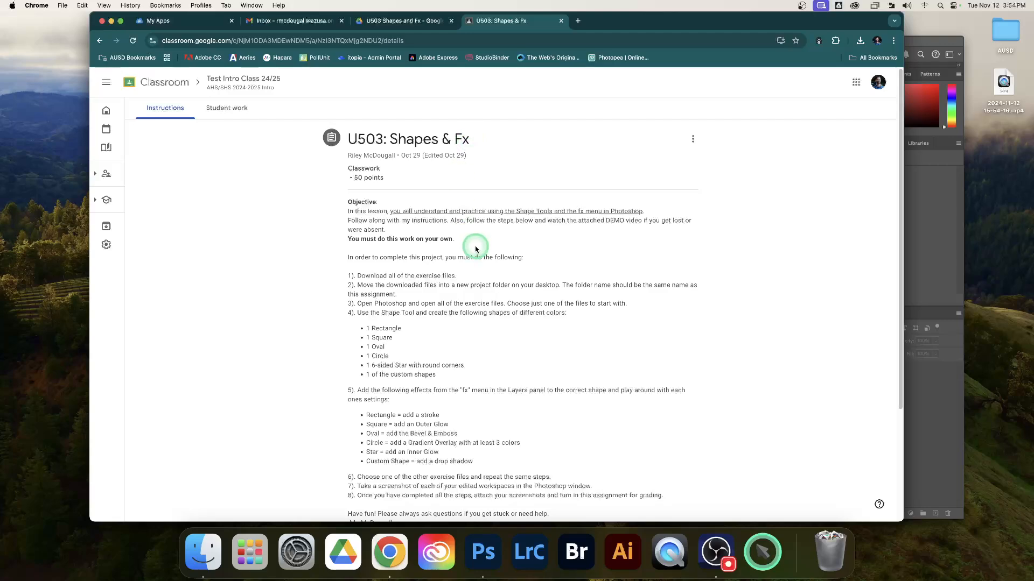
# Step: Download the U503 EXERCISE FILES - Shapes & Fx.zip attachment from the assignment, using a new window, and return to the assignment instructions
pyautogui.scroll(-5, 476, 250)
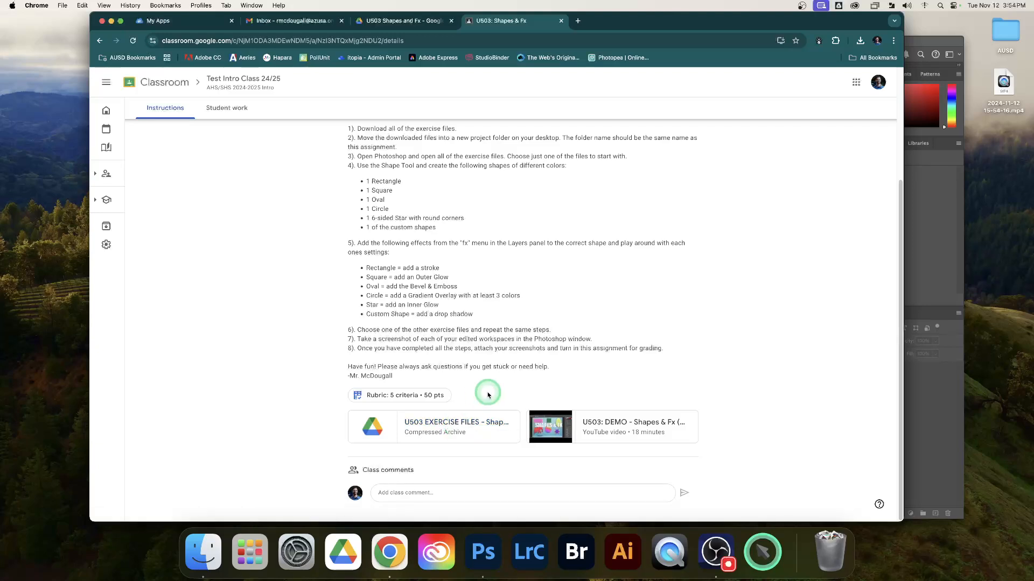
pyautogui.click(458, 423)
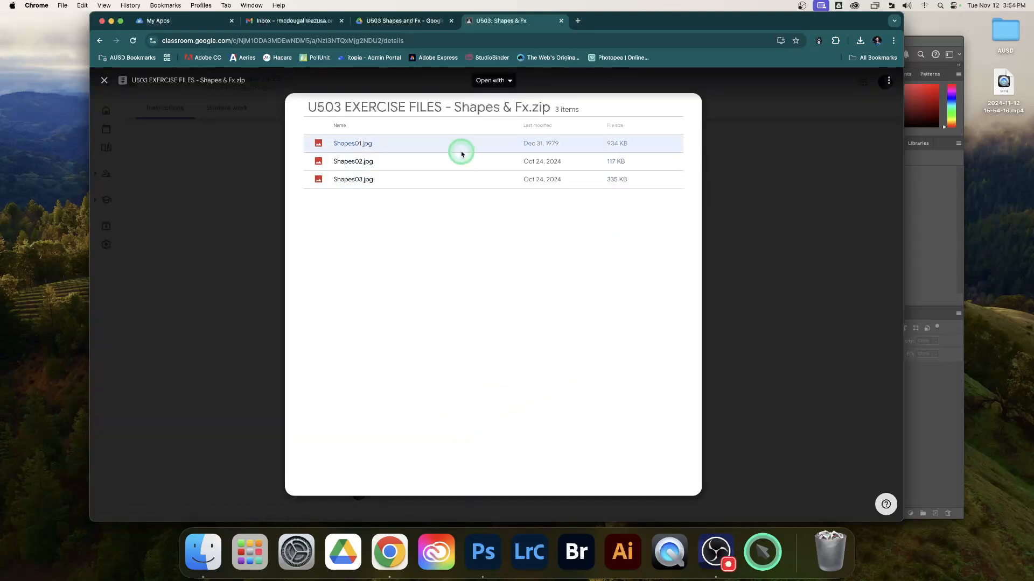
pyautogui.click(889, 82)
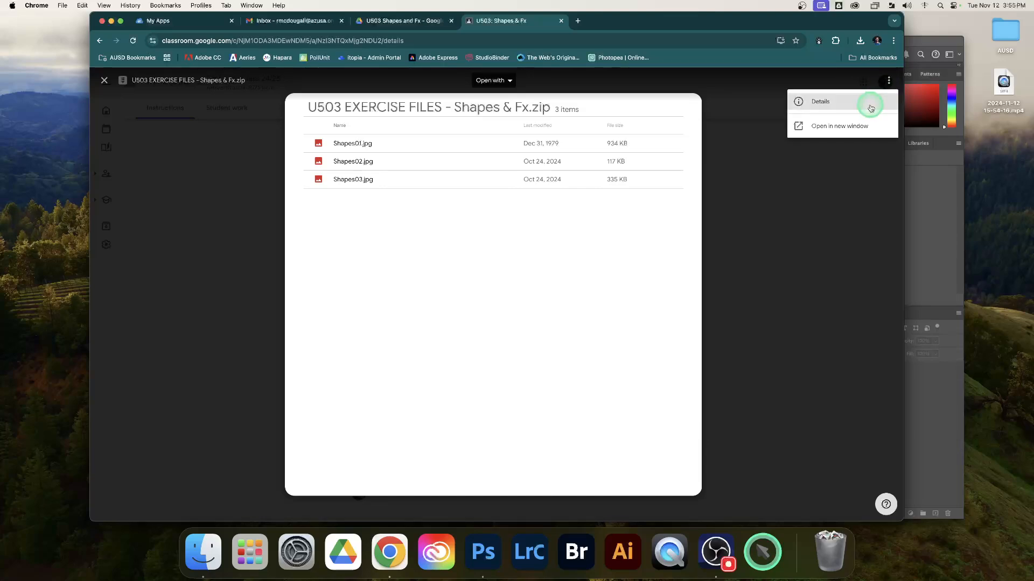
pyautogui.click(851, 128)
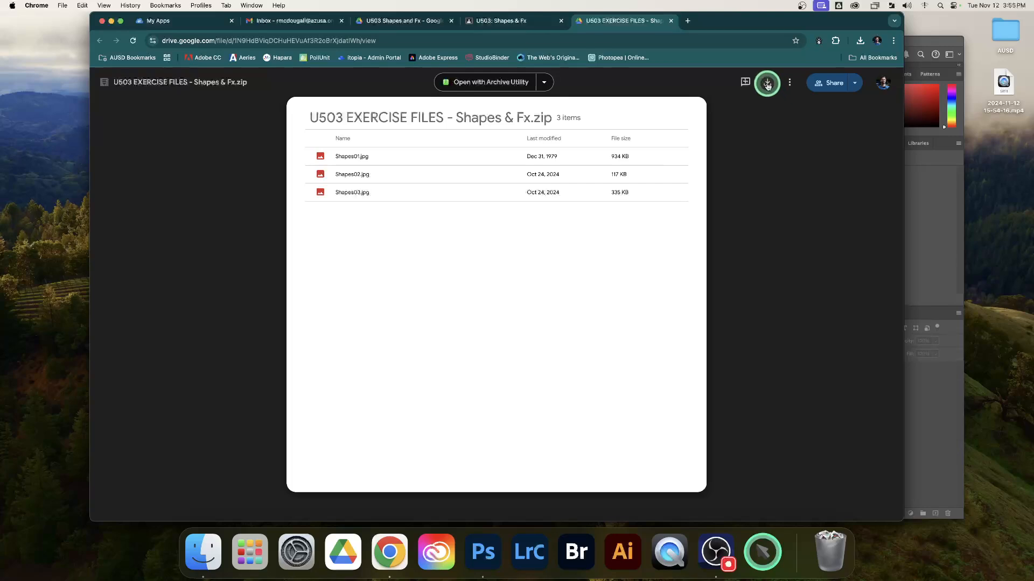
pyautogui.click(767, 84)
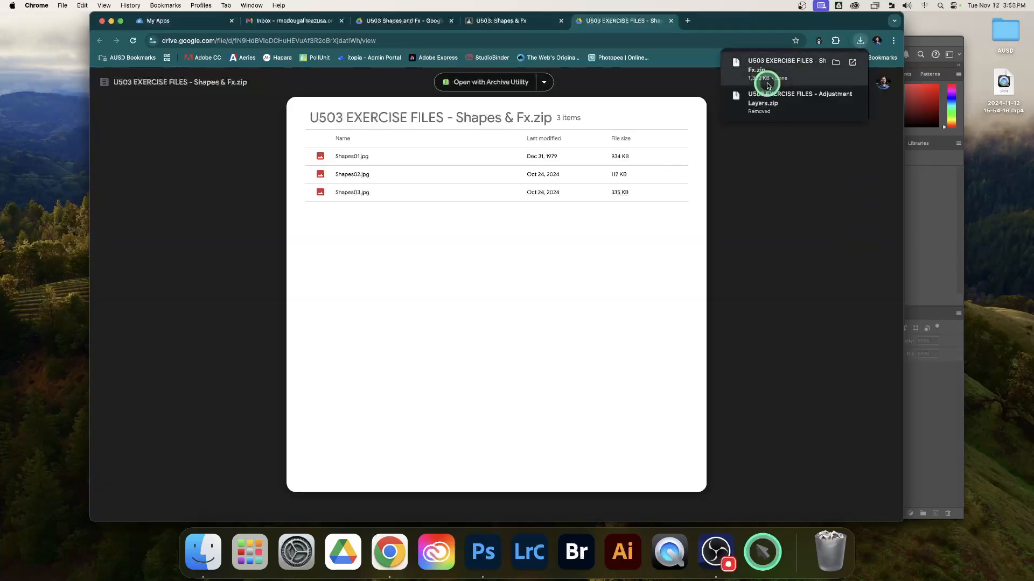
pyautogui.click(672, 21)
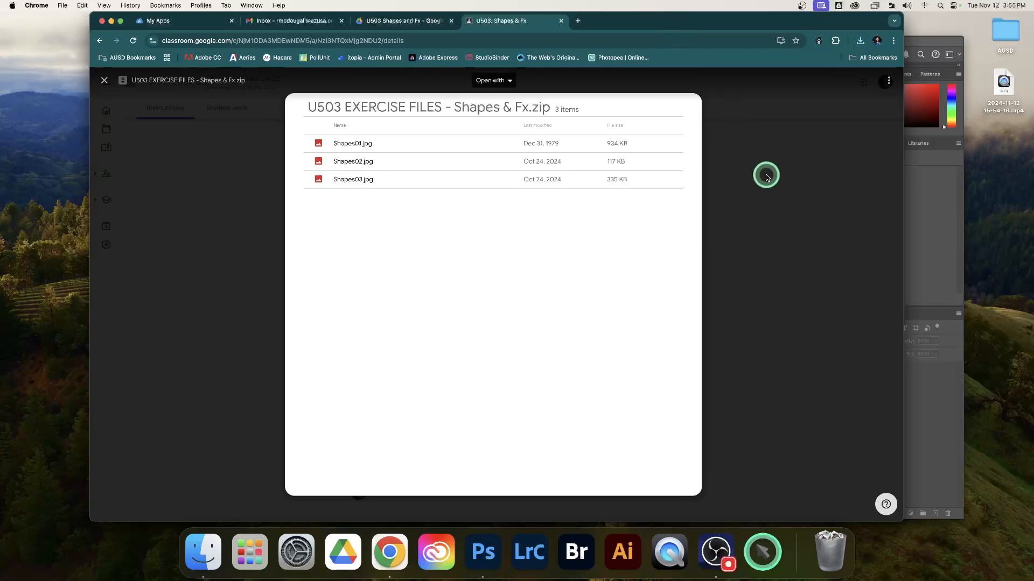
pyautogui.scroll(2, 768, 178)
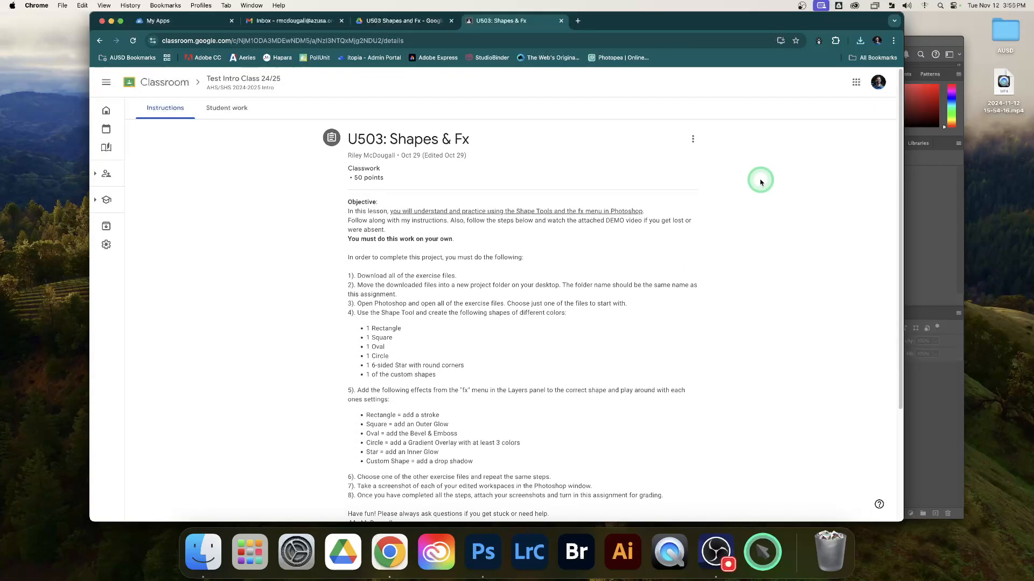
# Step: Switch to Finder, extract U503 EXERCISE FILES - Shapes & Fx.zip in Downloads and move the zip file to the Trash
pyautogui.click(203, 552)
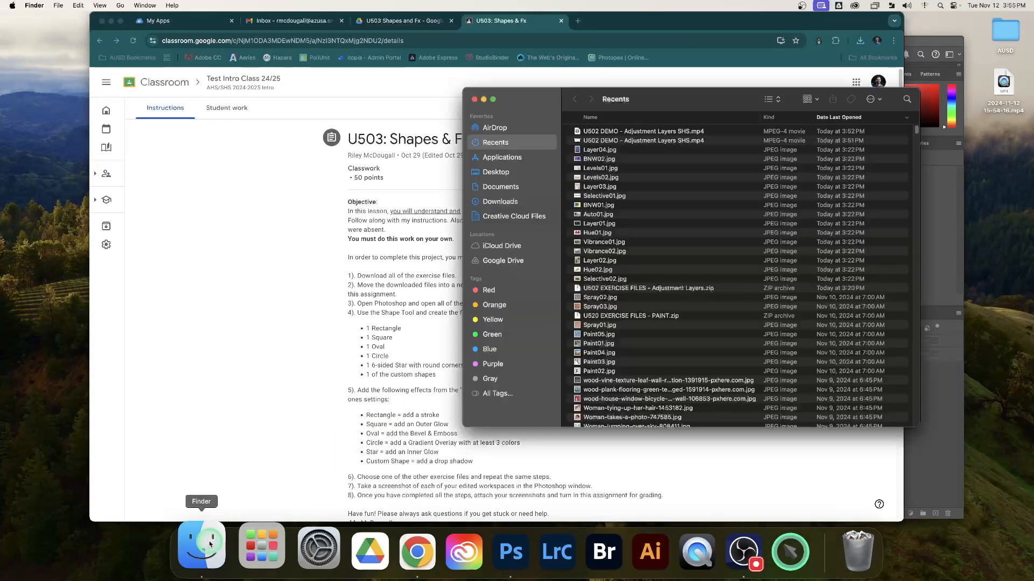
pyautogui.click(506, 203)
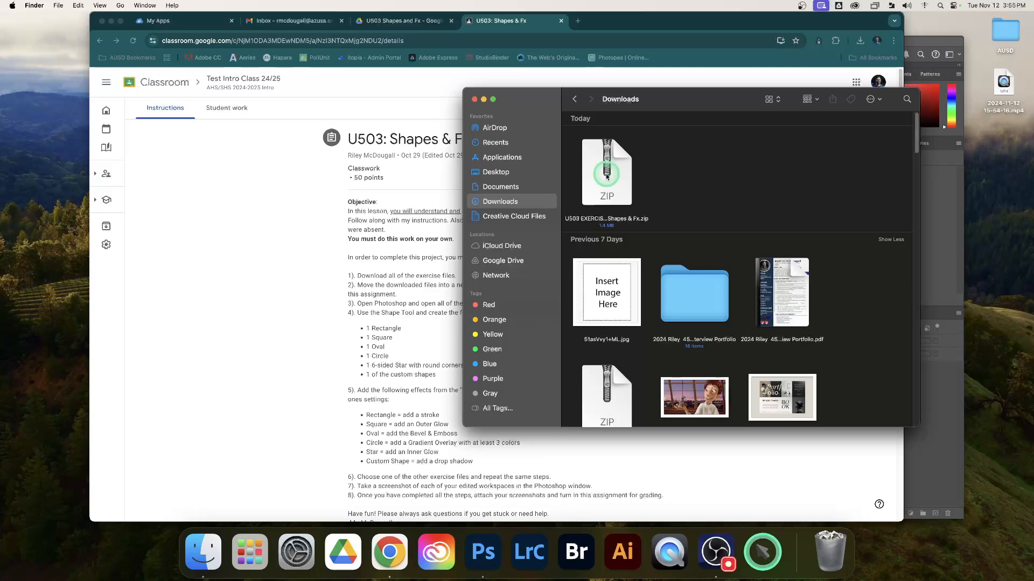
pyautogui.doubleClick(607, 176)
pyautogui.scroll(-15, 608, 178)
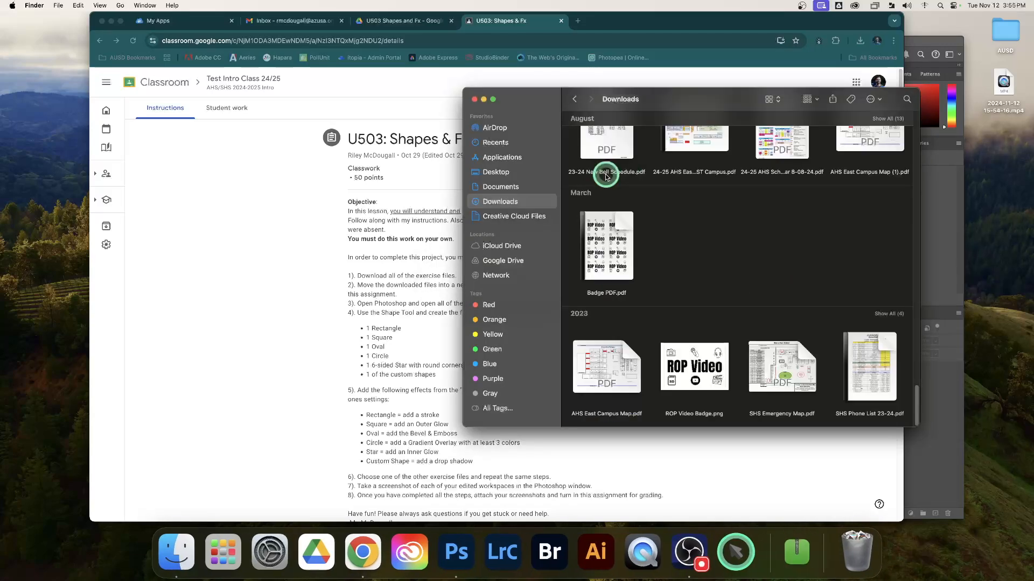
pyautogui.moveTo(914, 384); pyautogui.dragTo(888, 123)
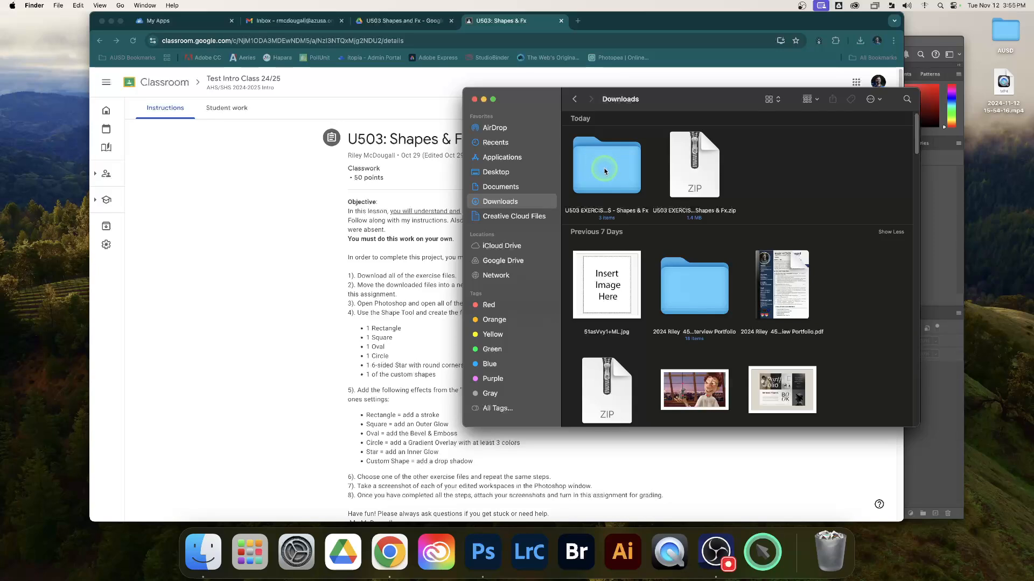
pyautogui.rightClick(698, 168)
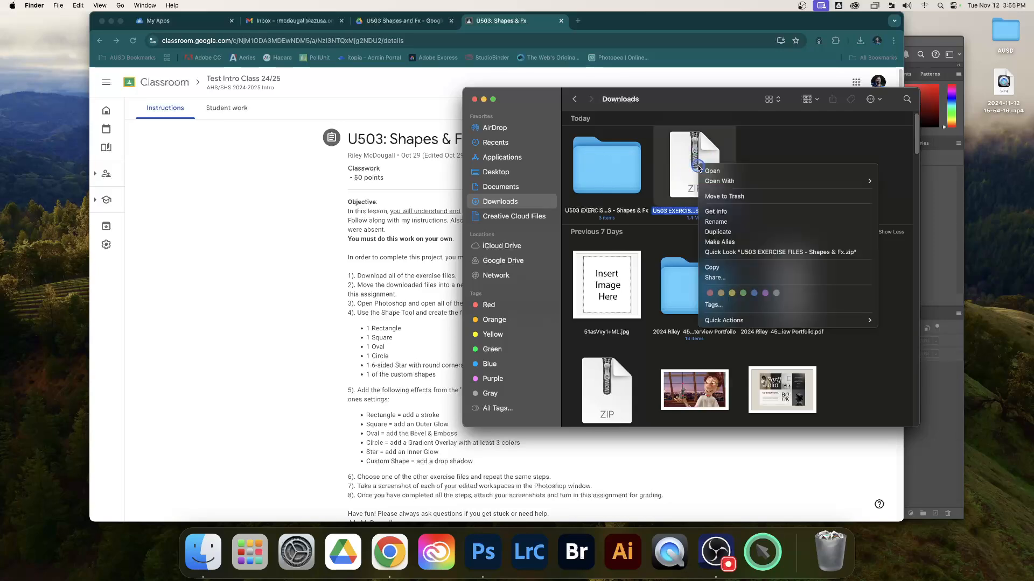
pyautogui.click(725, 196)
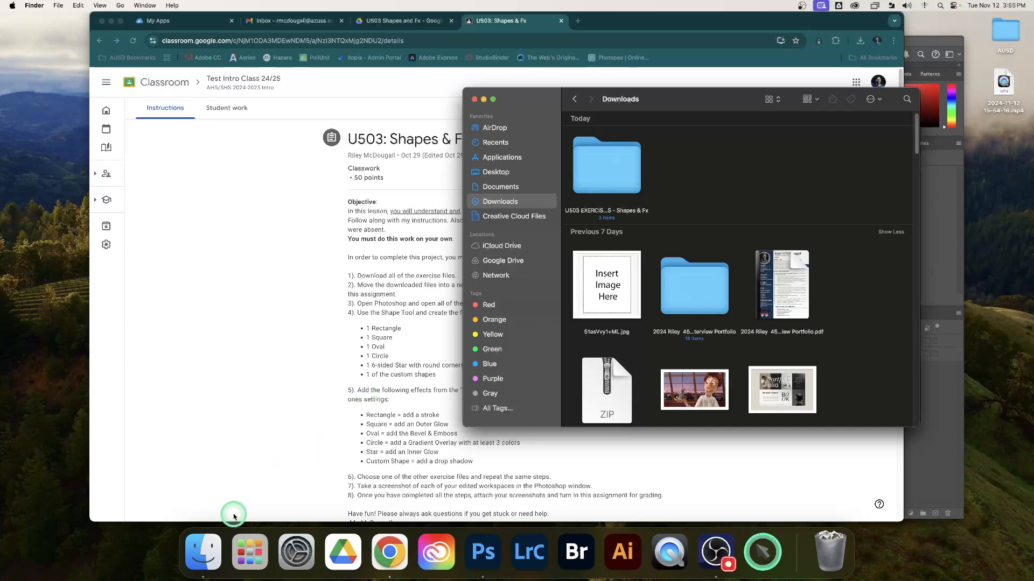
# Step: Open a second Finder window and arrange it side by side with the Downloads window
pyautogui.rightClick(208, 540)
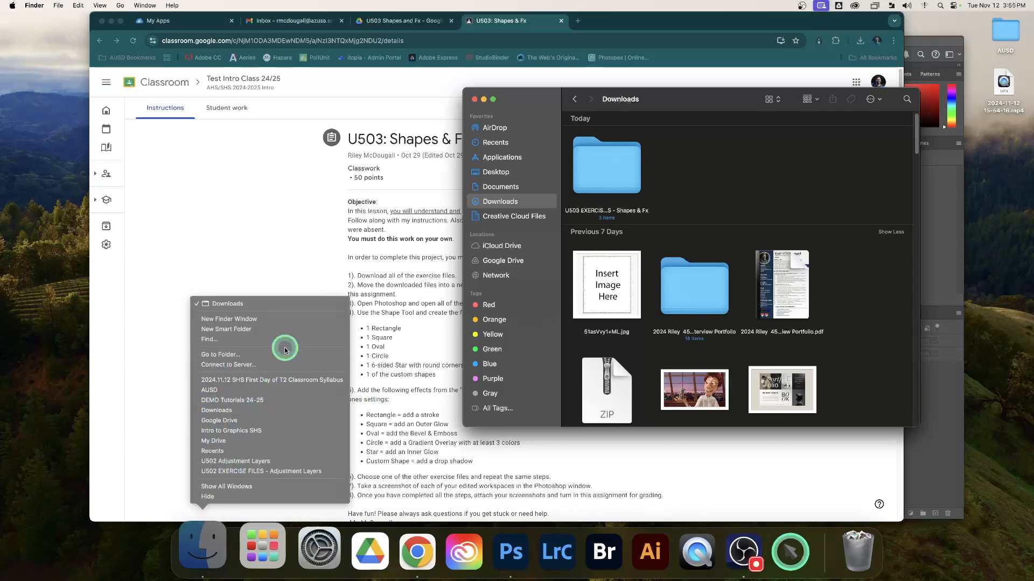
pyautogui.click(291, 323)
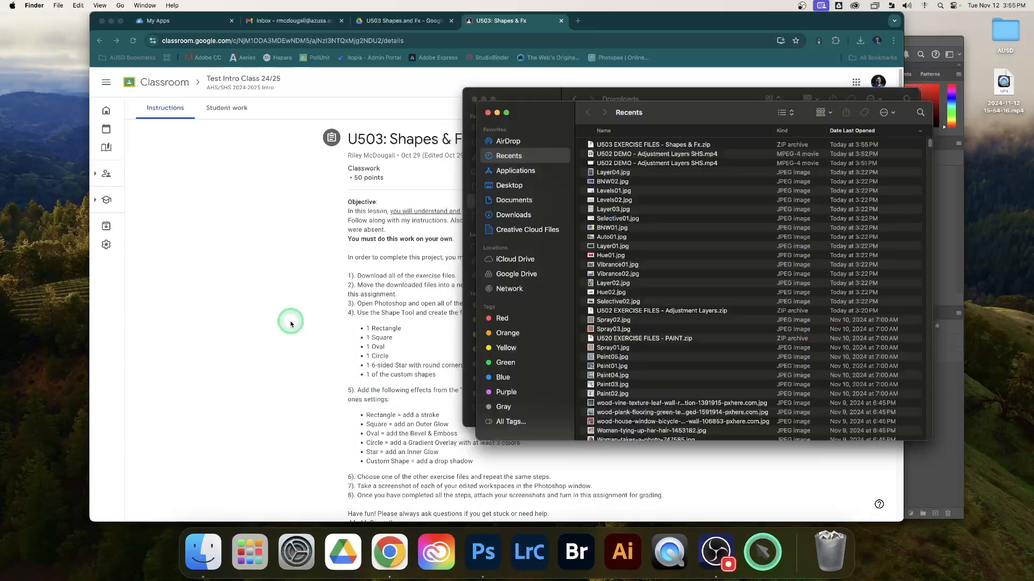
pyautogui.moveTo(698, 113); pyautogui.dragTo(245, 104)
pyautogui.moveTo(673, 106); pyautogui.dragTo(694, 103)
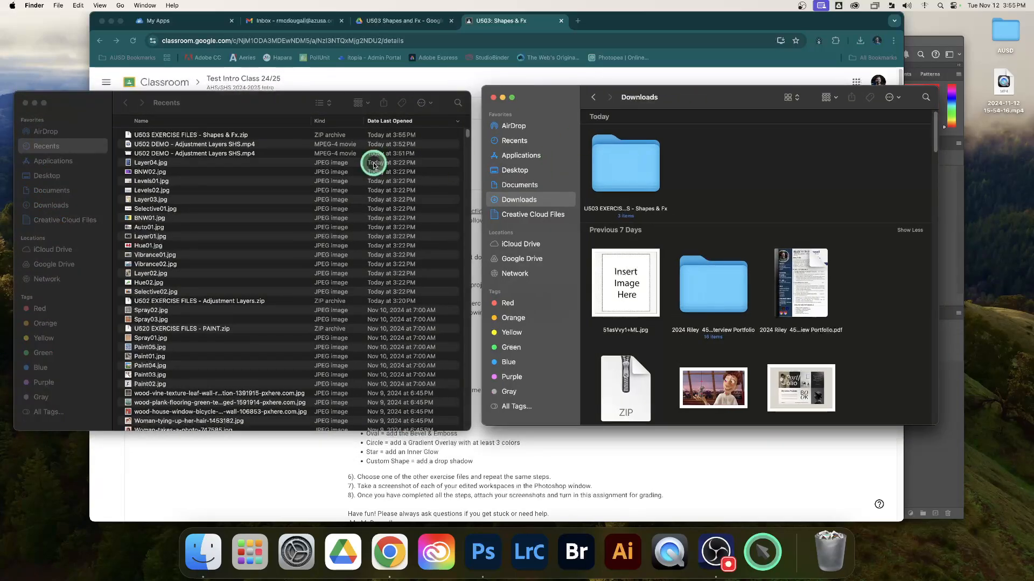
# Step: In the new Finder window, go to the Intro to Graphics SHS folder in Google Drive's My Drive
pyautogui.click(60, 161)
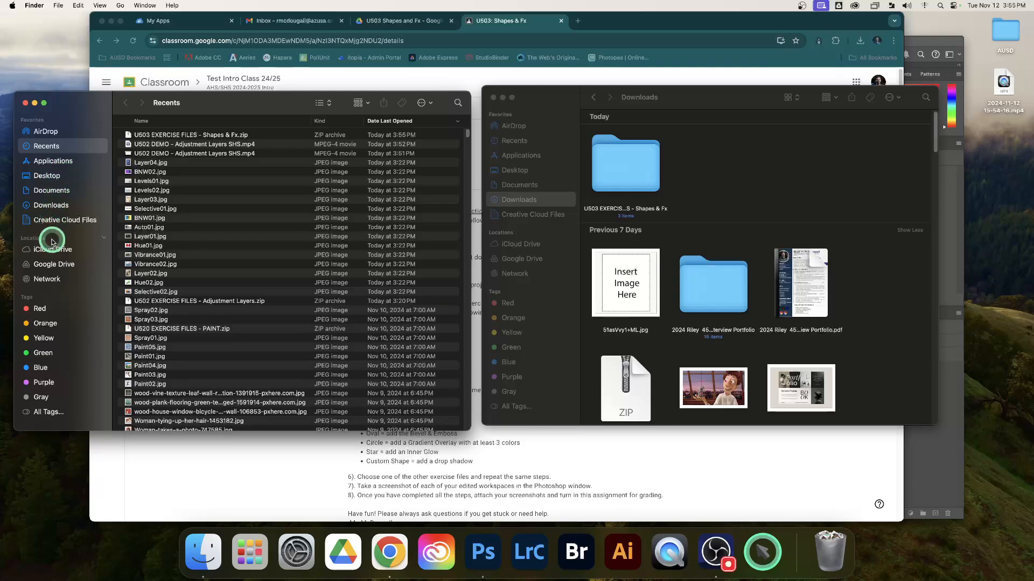
pyautogui.click(52, 264)
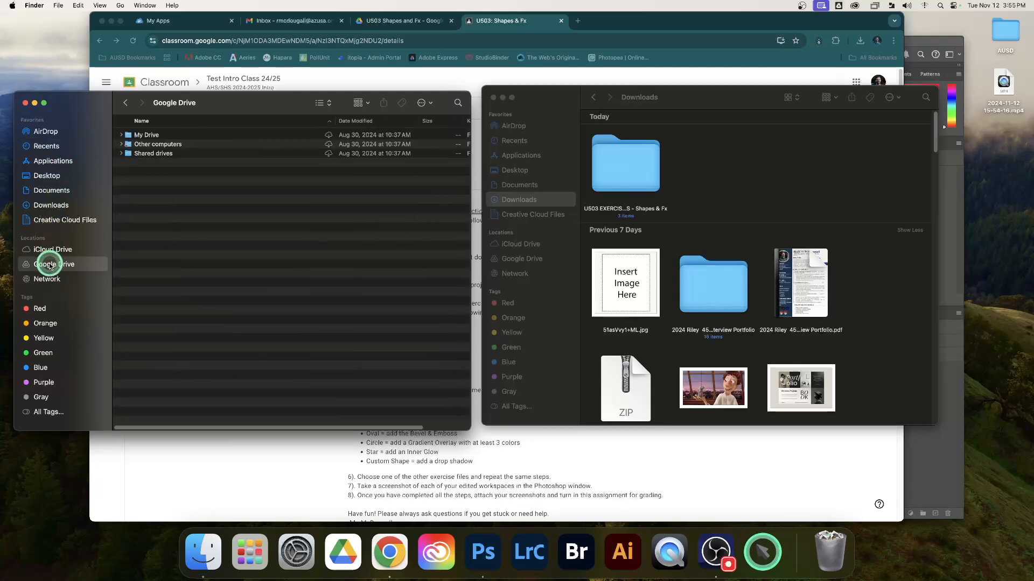
pyautogui.doubleClick(155, 139)
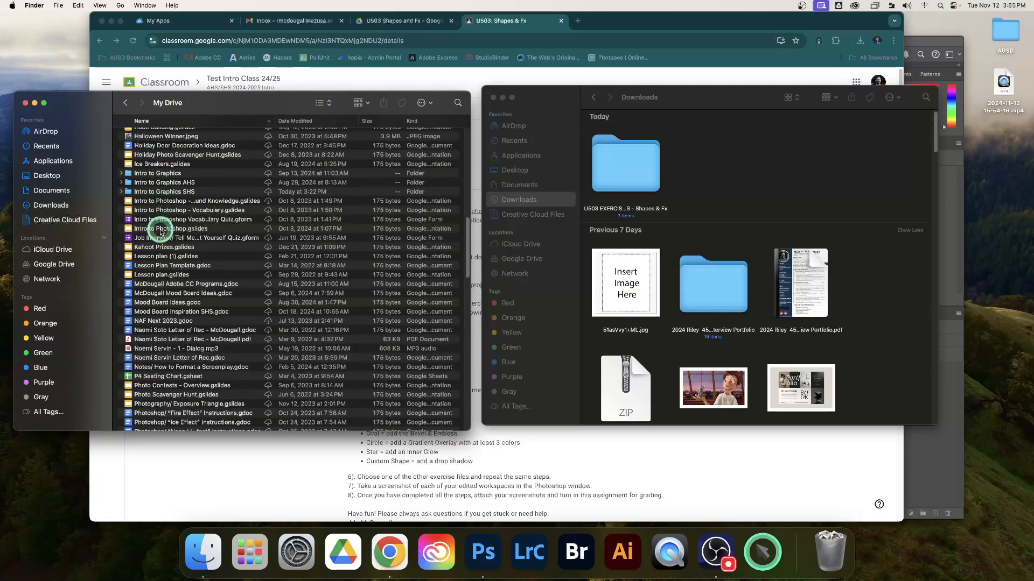
pyautogui.scroll(-3, 160, 232)
pyautogui.scroll(2, 162, 226)
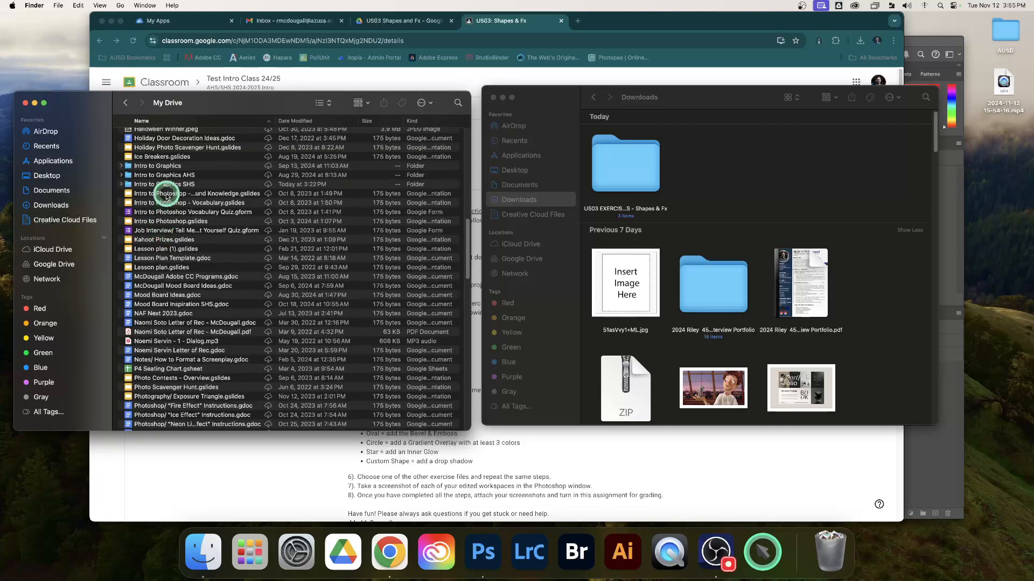
pyautogui.doubleClick(163, 184)
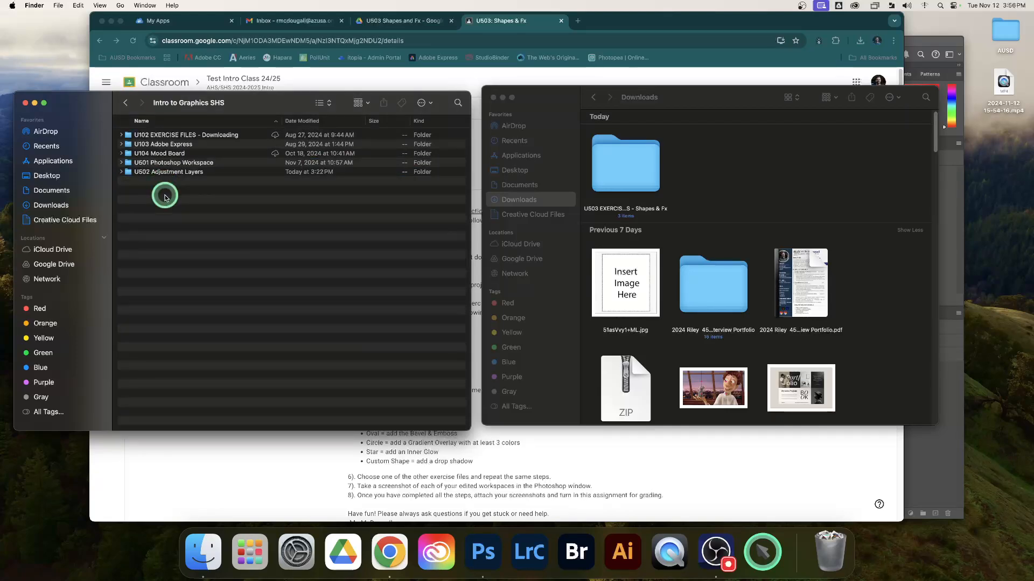
# Step: Create a new folder named "U503 Shapes & Fx" inside Intro to Graphics SHS
pyautogui.rightClick(165, 197)
pyautogui.click(175, 199)
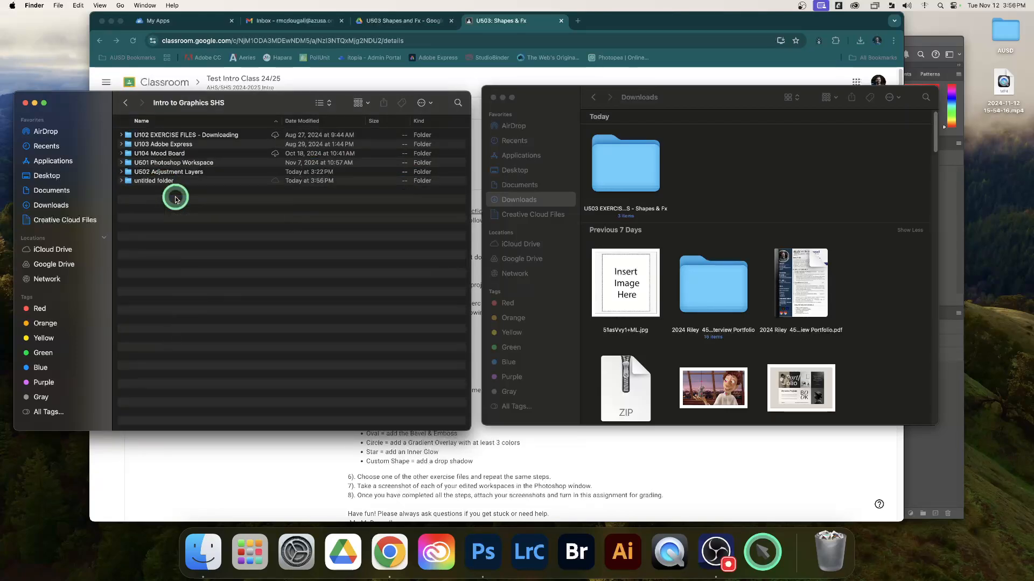
pyautogui.write('U503 Shapes & Fx')
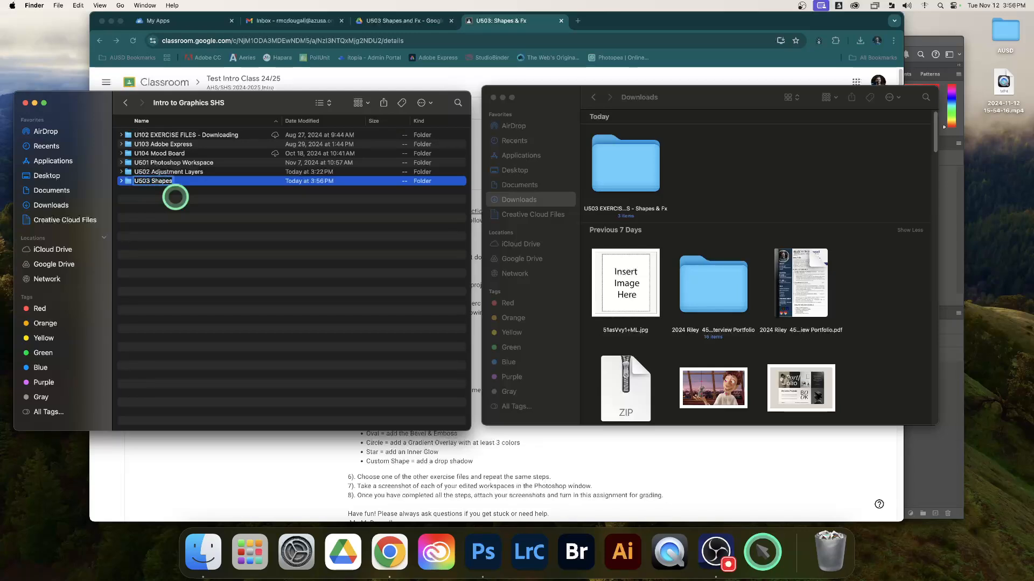
# Step: Move the extracted U503 EXERCISE FILES - Shapes & Fx folder from Downloads into the U503 Shapes & Fx folder on Google Drive
pyautogui.doubleClick(182, 182)
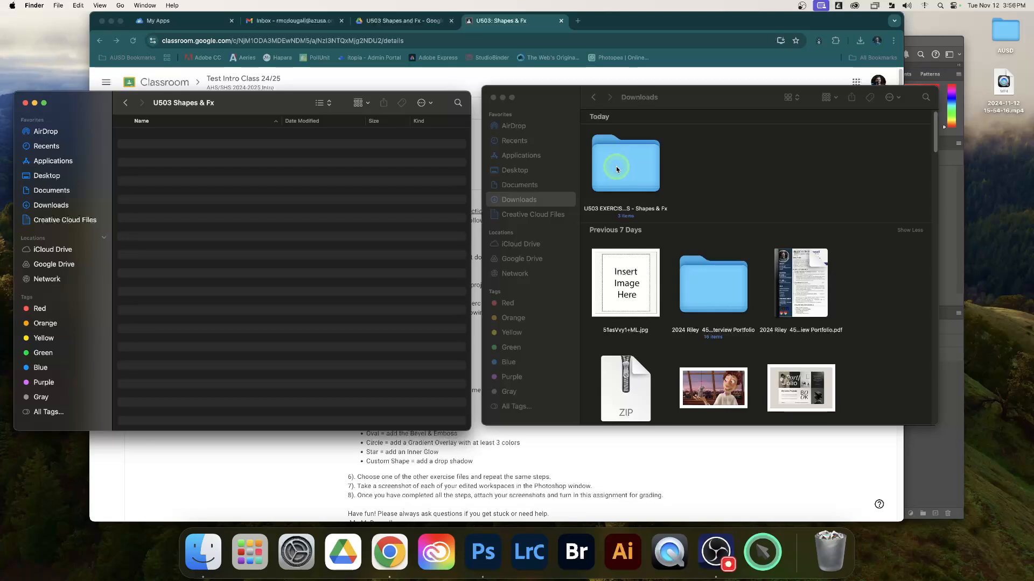
pyautogui.moveTo(616, 170); pyautogui.dragTo(229, 194)
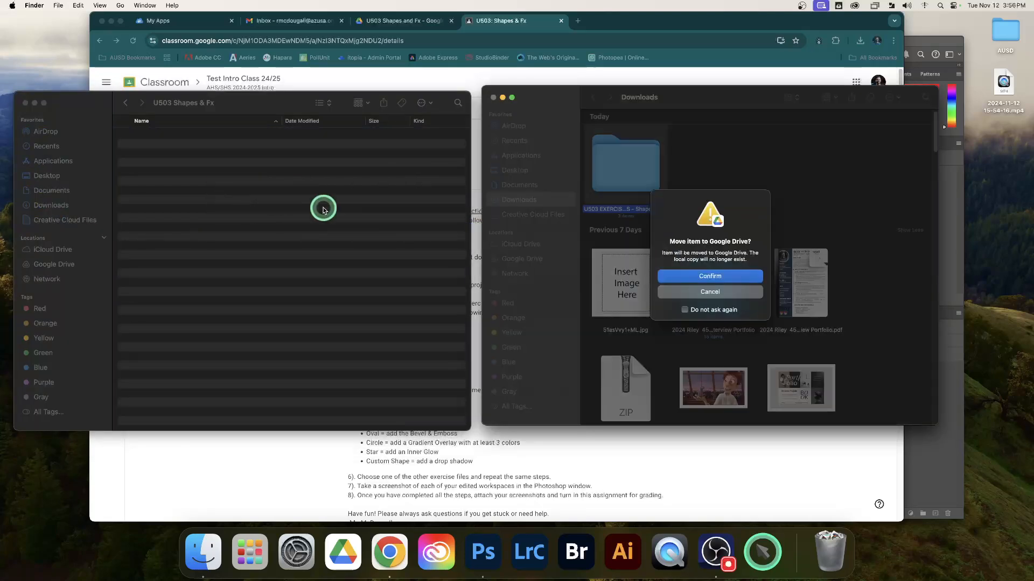
pyautogui.click(685, 274)
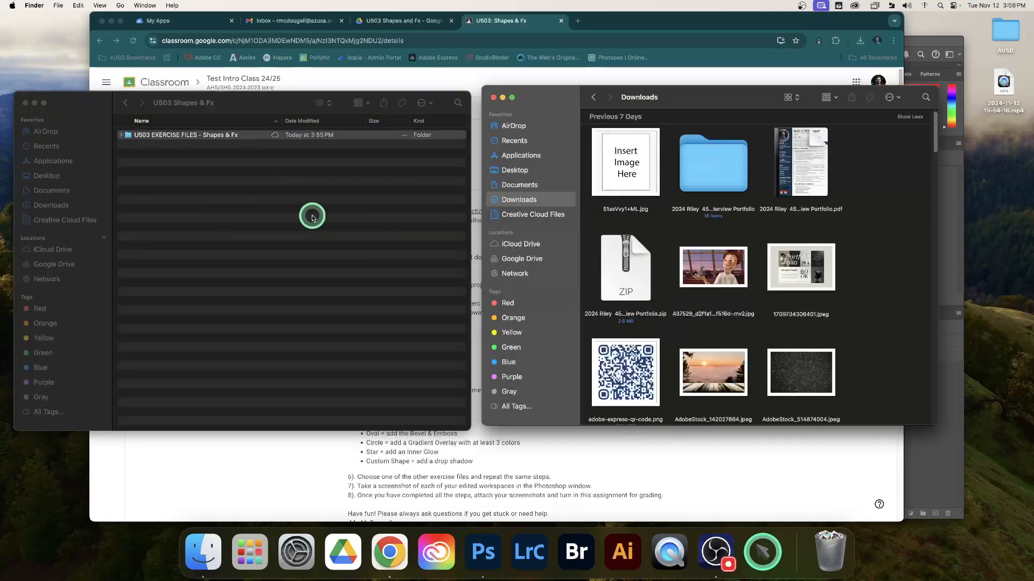
# Step: Open the moved exercise files folder, show its contents as icons and look through the Shapes image previews
pyautogui.doubleClick(180, 135)
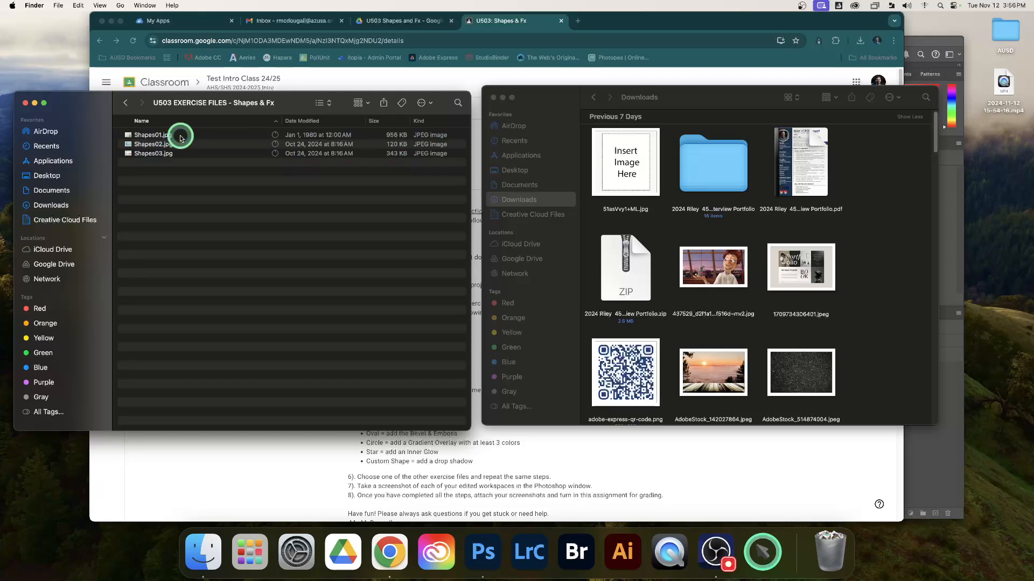
pyautogui.click(322, 102)
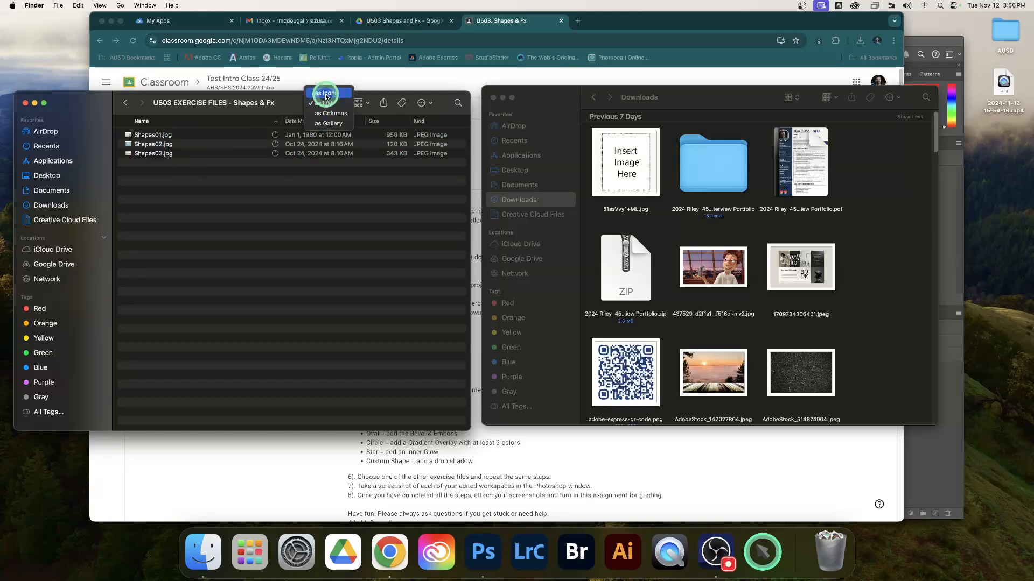
pyautogui.click(326, 95)
pyautogui.scroll(-3, 406, 237)
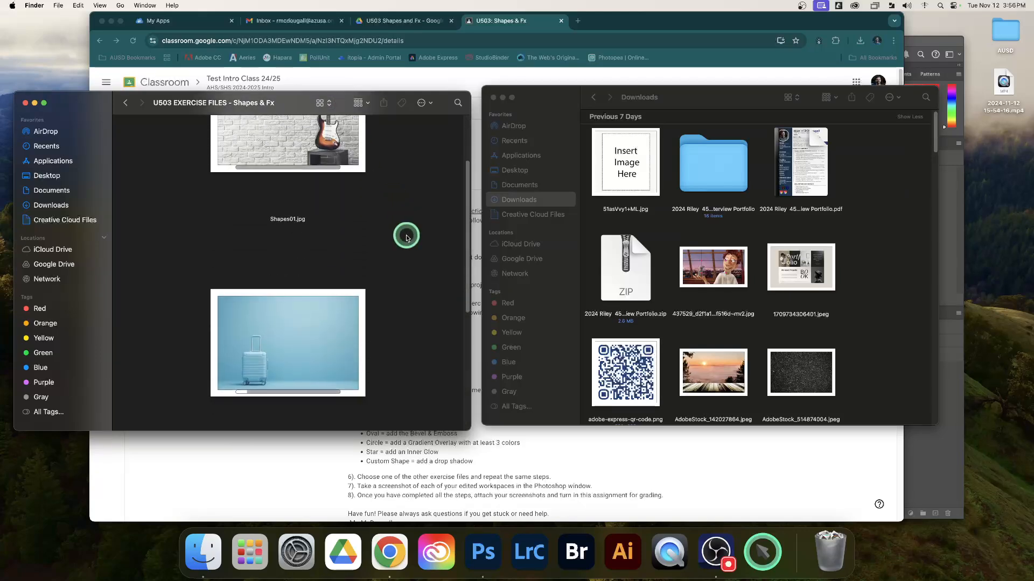
pyautogui.scroll(-5, 406, 237)
pyautogui.scroll(2, 407, 237)
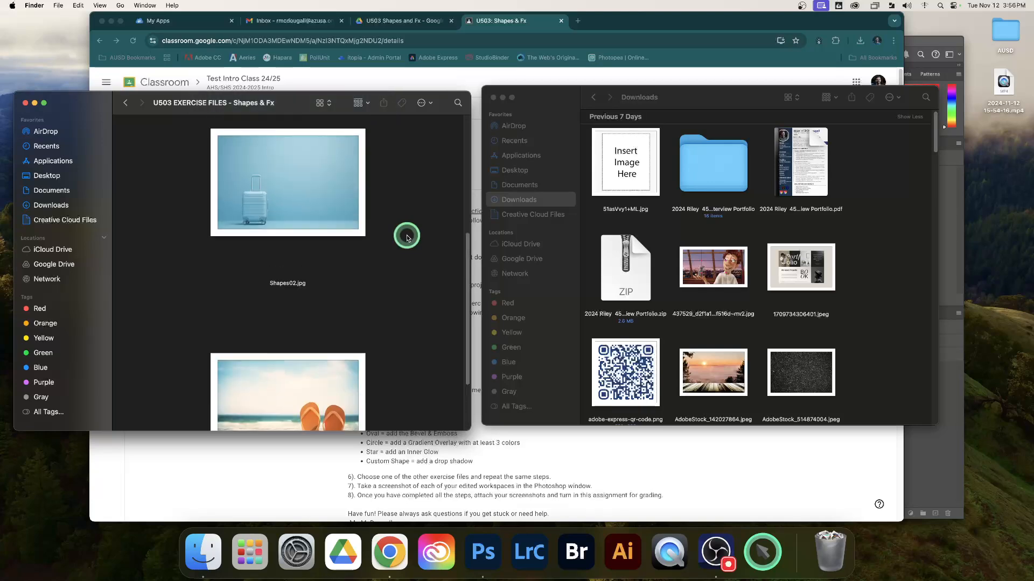
pyautogui.scroll(4, 407, 237)
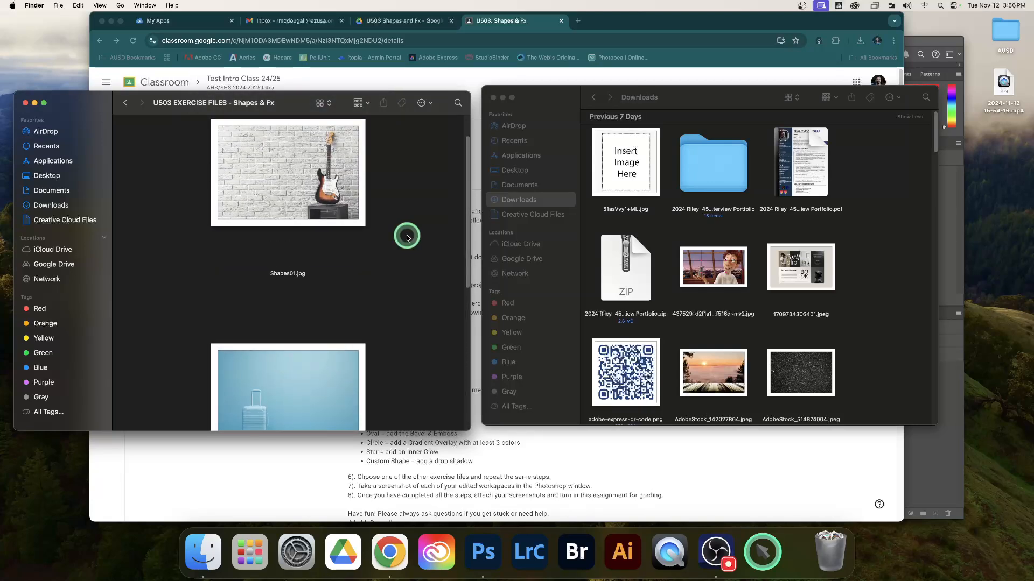
pyautogui.scroll(2, 406, 237)
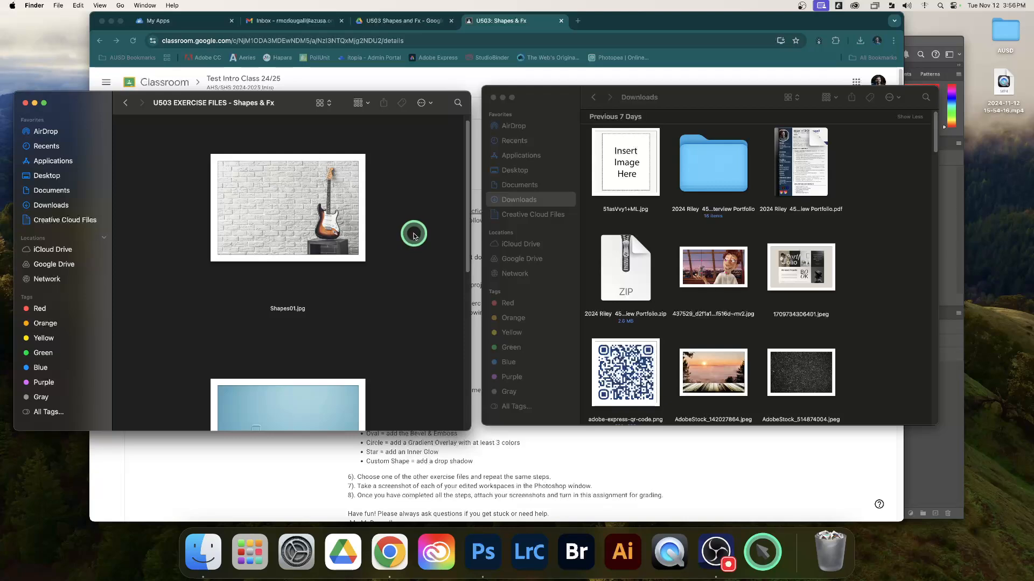
pyautogui.scroll(-10, 410, 230)
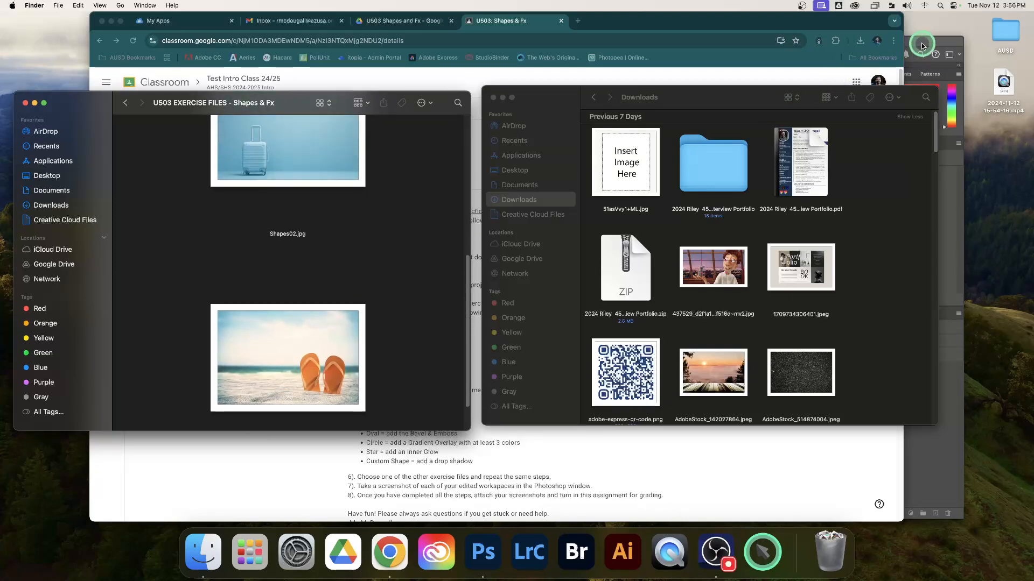
# Step: Switch to Photoshop and open Shapes01.jpg, Shapes02.jpg and Shapes03.jpg together from the exercise files folder in Finder
pyautogui.click(922, 46)
pyautogui.moveTo(683, 44); pyautogui.dragTo(732, 37)
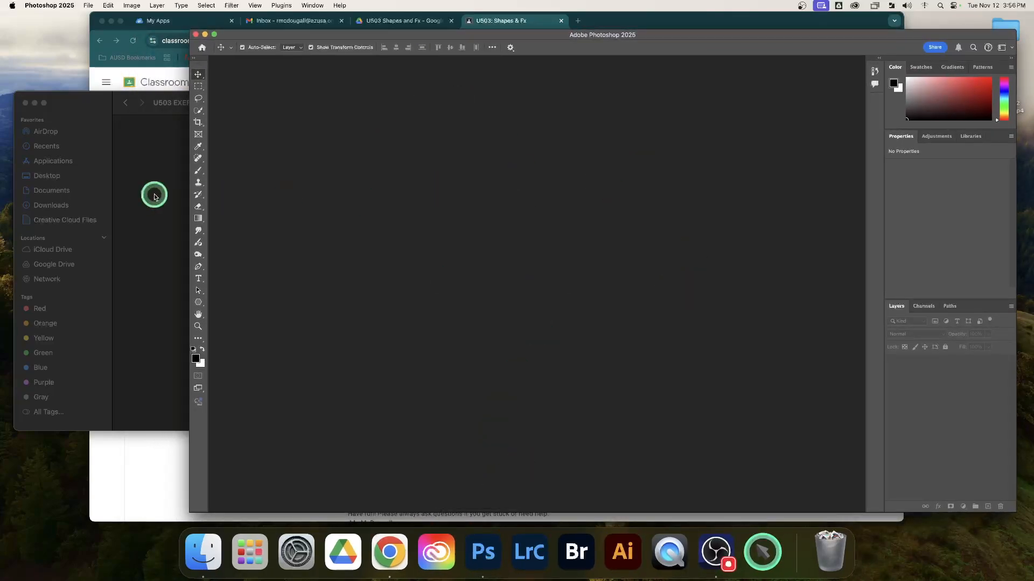
pyautogui.click(88, 7)
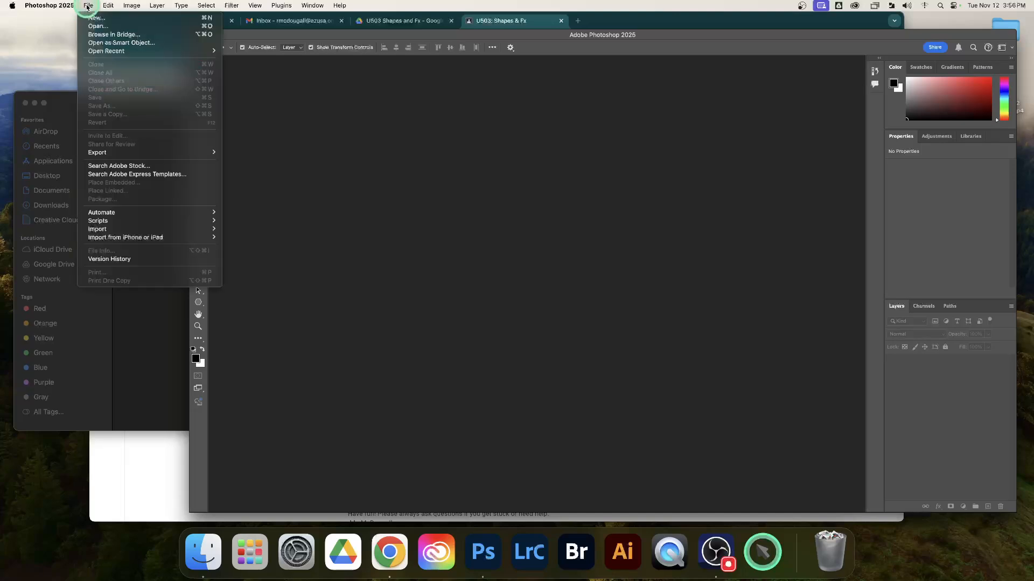
pyautogui.click(143, 356)
pyautogui.scroll(5, 162, 192)
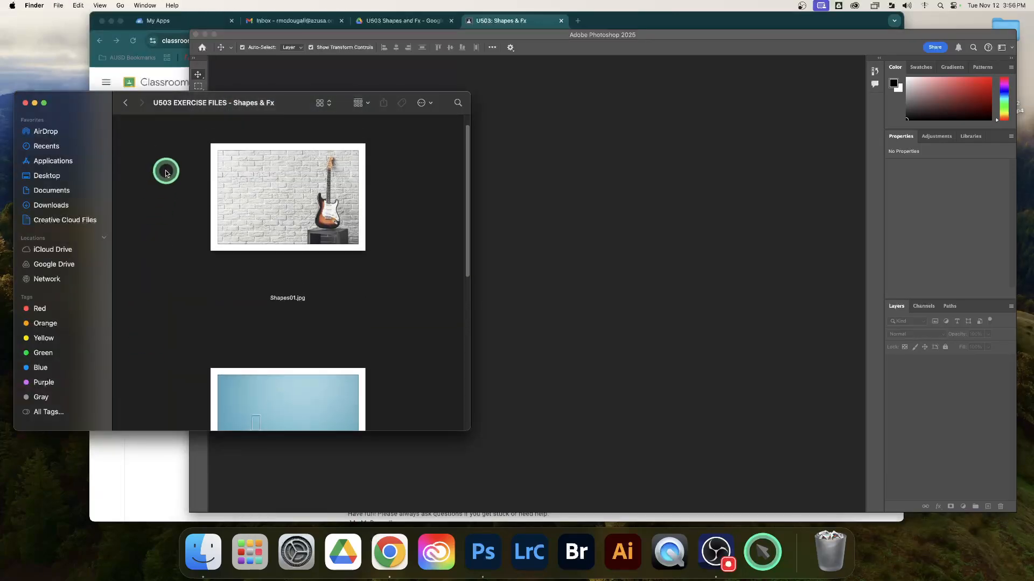
pyautogui.moveTo(165, 177); pyautogui.dragTo(385, 355)
pyautogui.moveTo(279, 310); pyautogui.dragTo(563, 274)
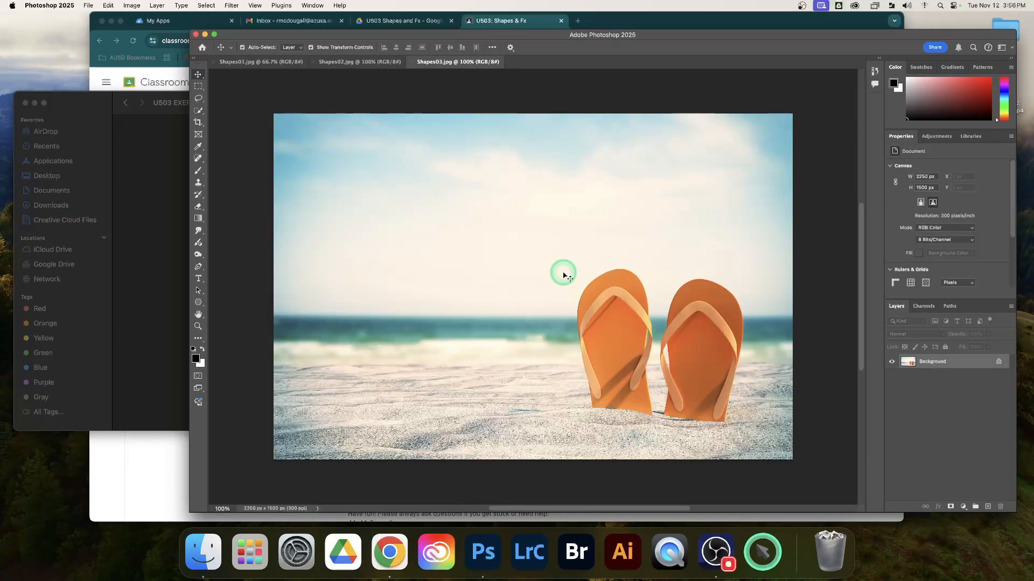
# Step: Look through the three open exercise images and make Shapes02.jpg the active document
pyautogui.click(353, 62)
pyautogui.click(266, 60)
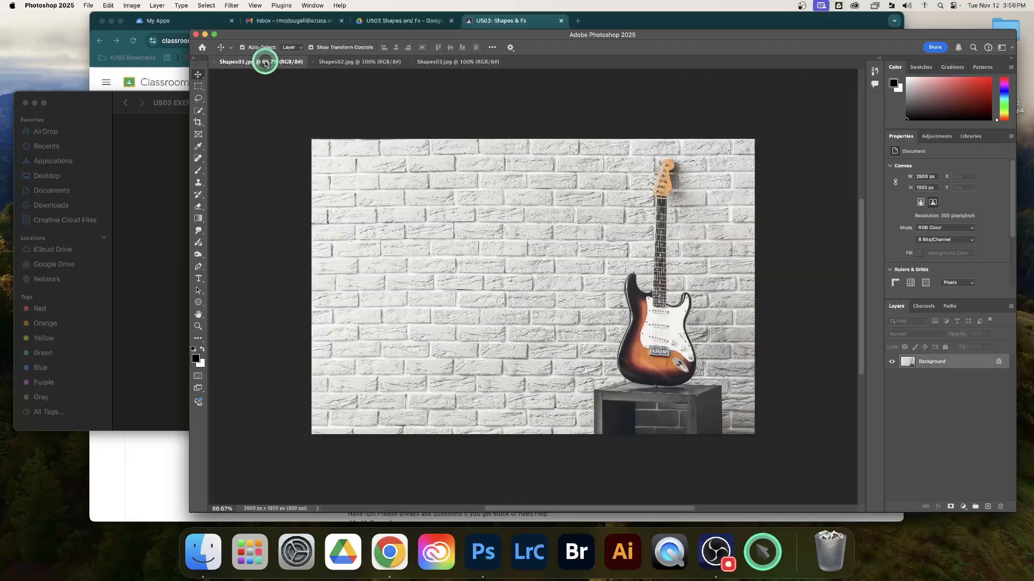
pyautogui.click(449, 64)
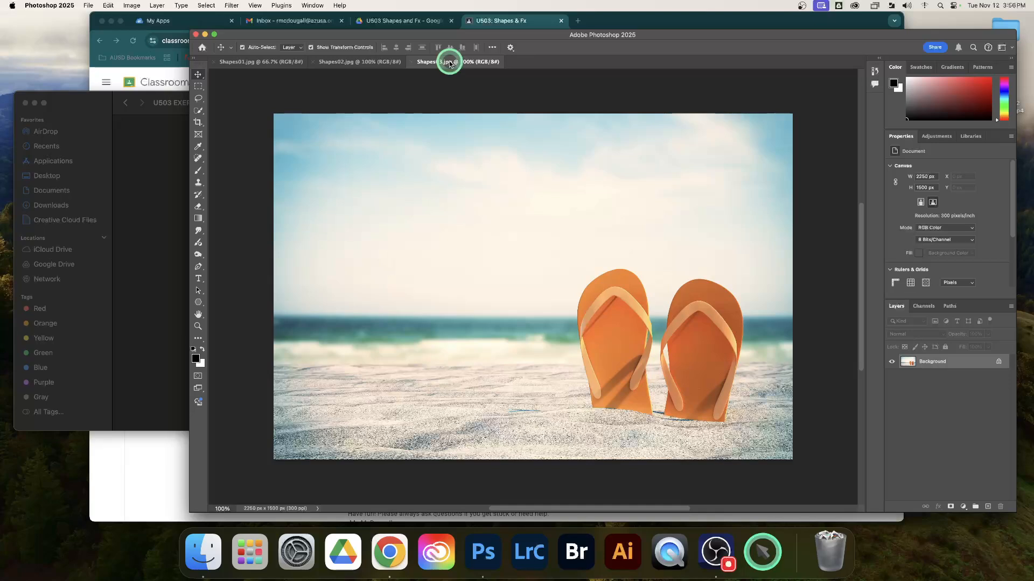
pyautogui.click(352, 62)
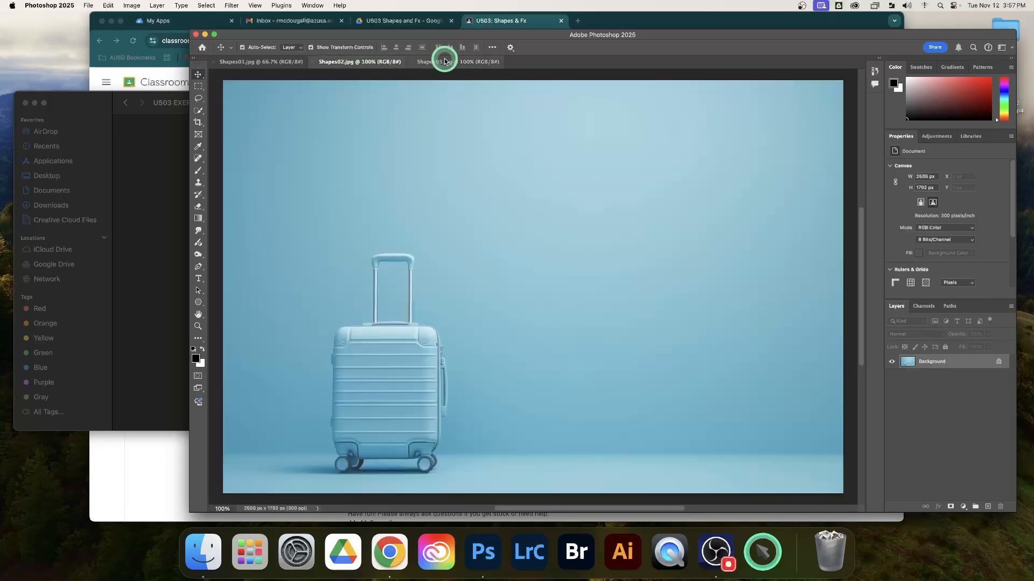
pyautogui.click(266, 61)
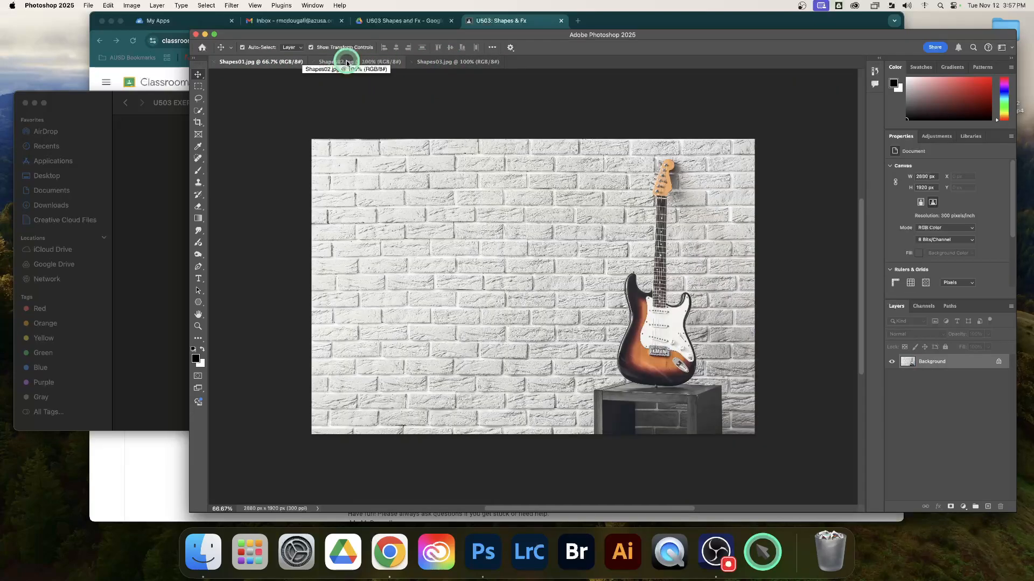
pyautogui.click(347, 63)
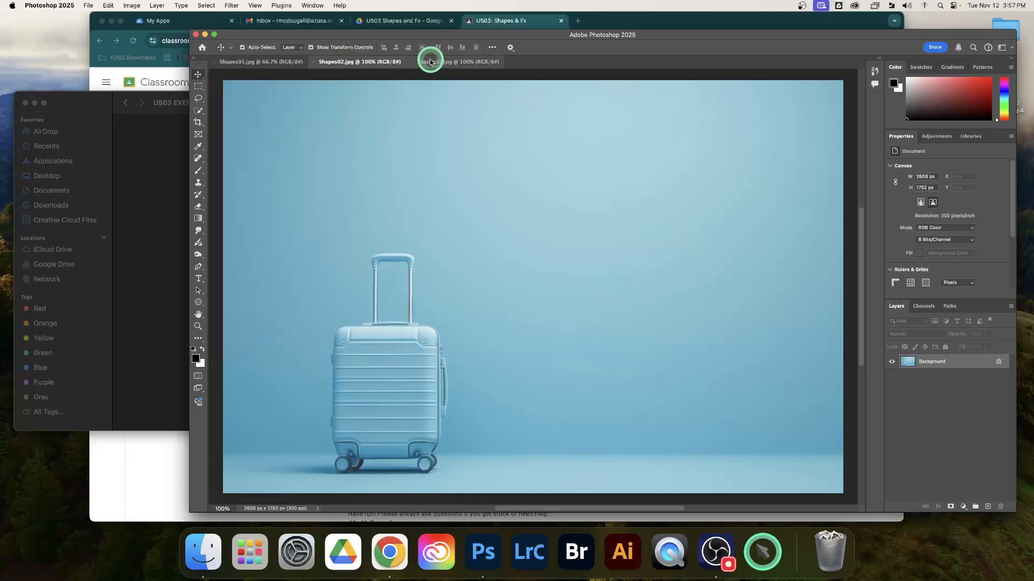
pyautogui.click(440, 62)
pyautogui.click(359, 61)
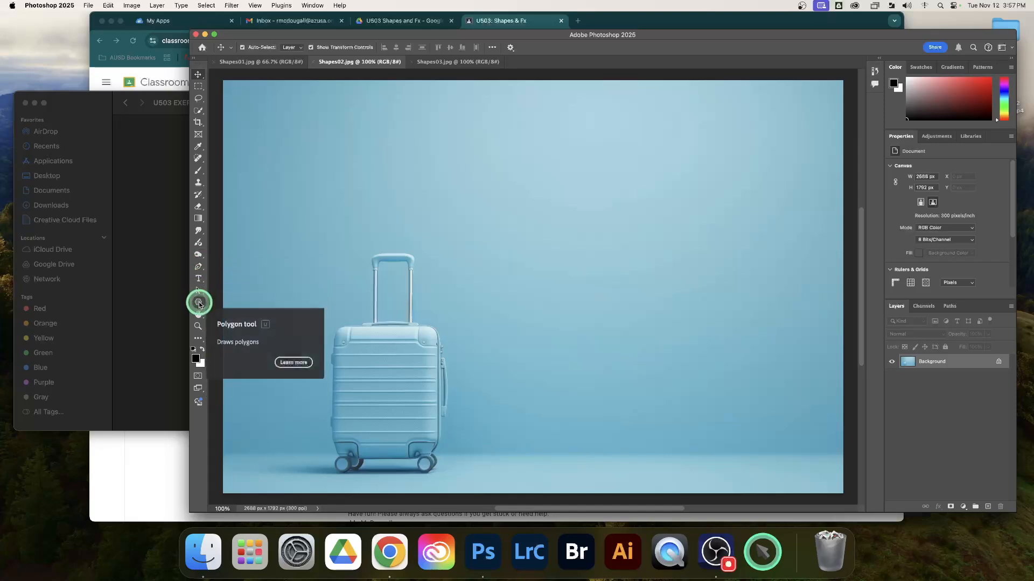
# Step: Draw a rectangle about 953 by 327 px above the suitcase with the Rectangle tool and fill it red (#ef2a2a)
pyautogui.moveTo(199, 304); pyautogui.dragTo(221, 302)
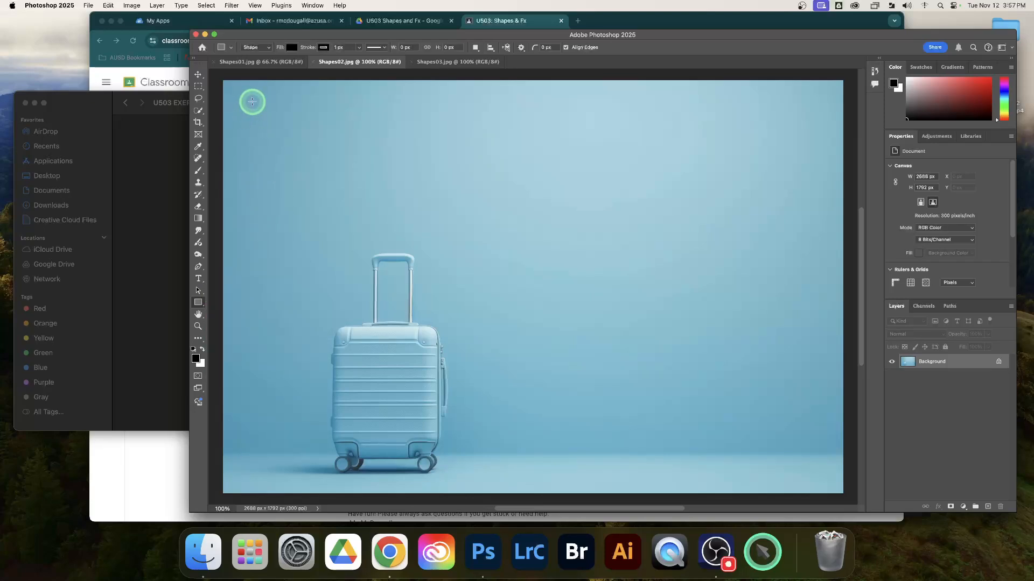
pyautogui.moveTo(252, 100); pyautogui.dragTo(472, 174)
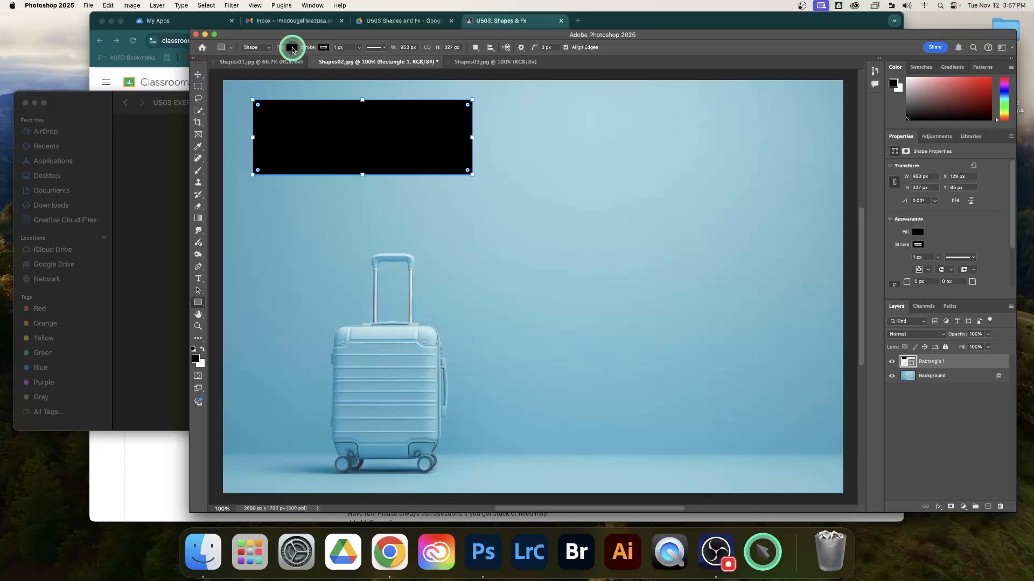
pyautogui.click(291, 49)
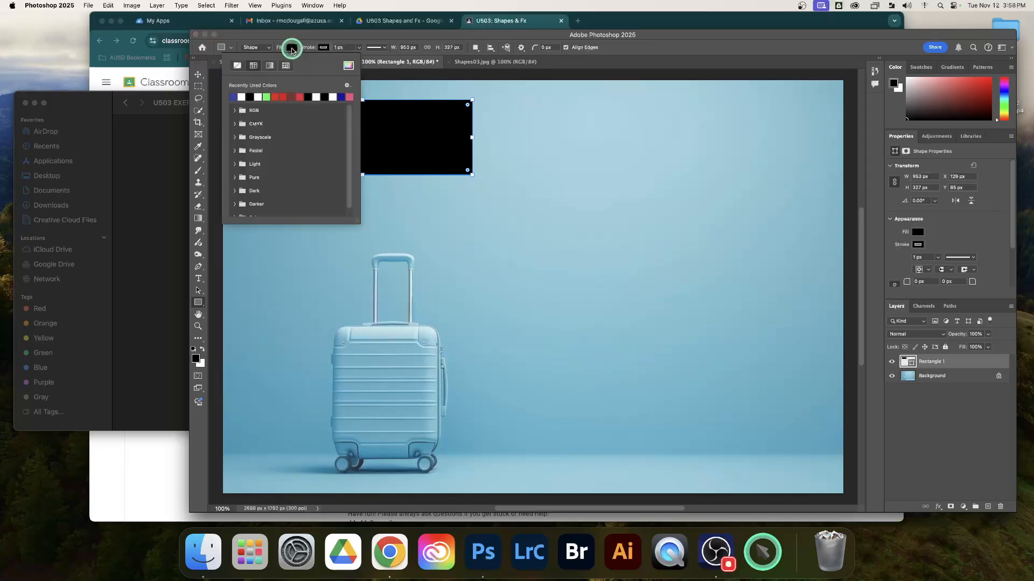
pyautogui.click(348, 65)
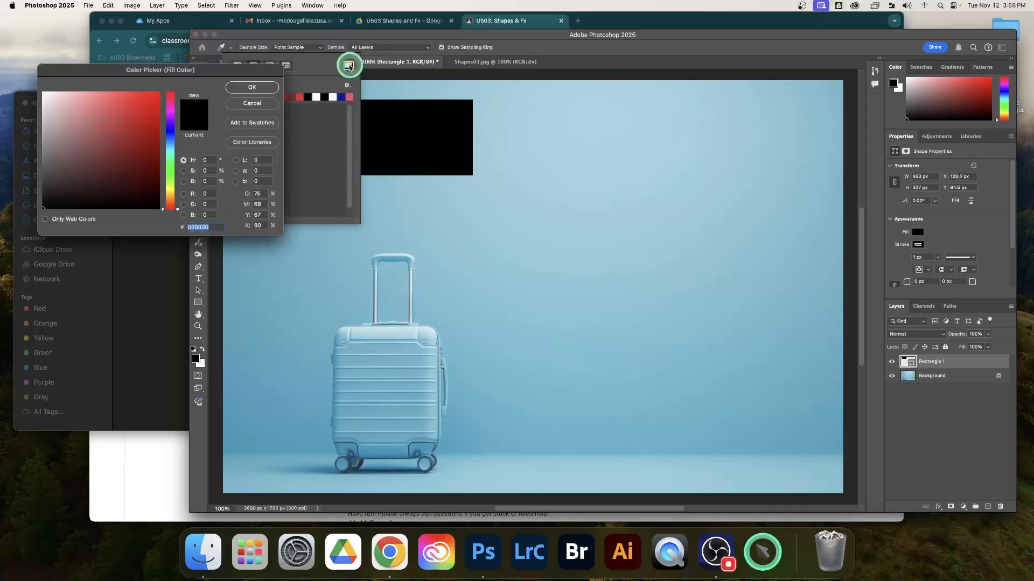
pyautogui.click(139, 98)
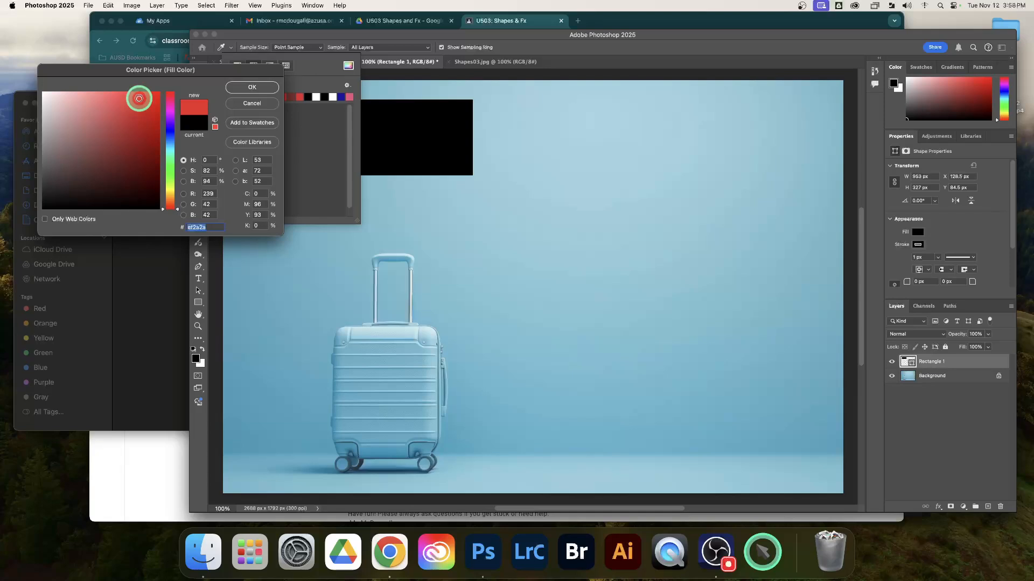
pyautogui.click(251, 87)
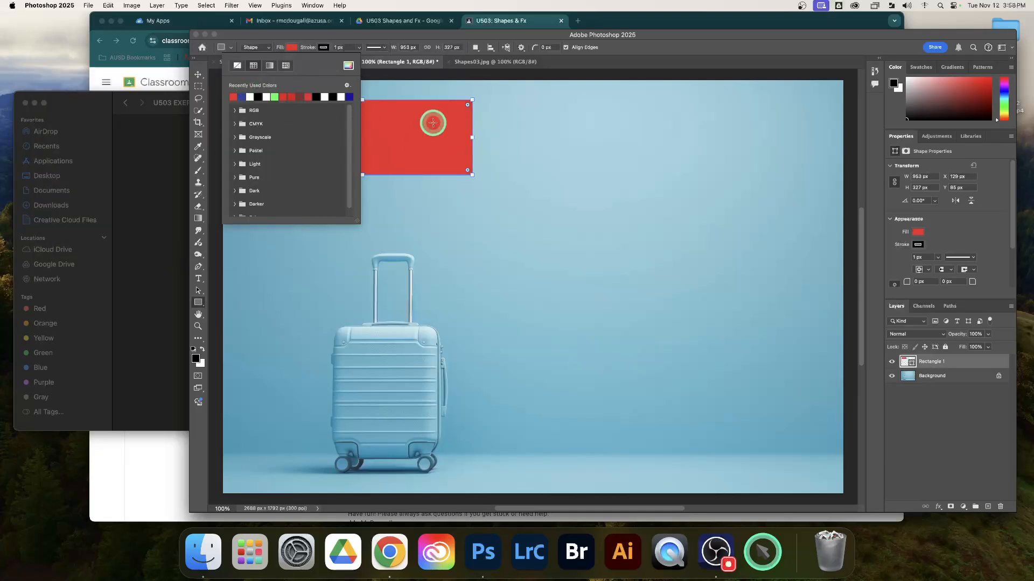
pyautogui.click(438, 37)
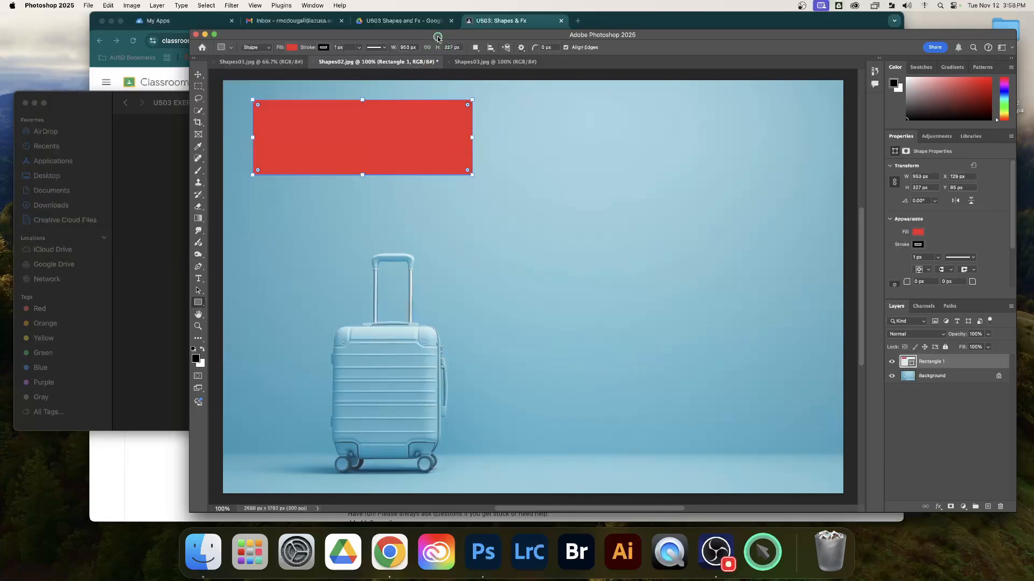
# Step: Check the required shapes in the Classroom assignment and draw a square of about 361 px beside the red rectangle in Photoshop
pyautogui.click(502, 20)
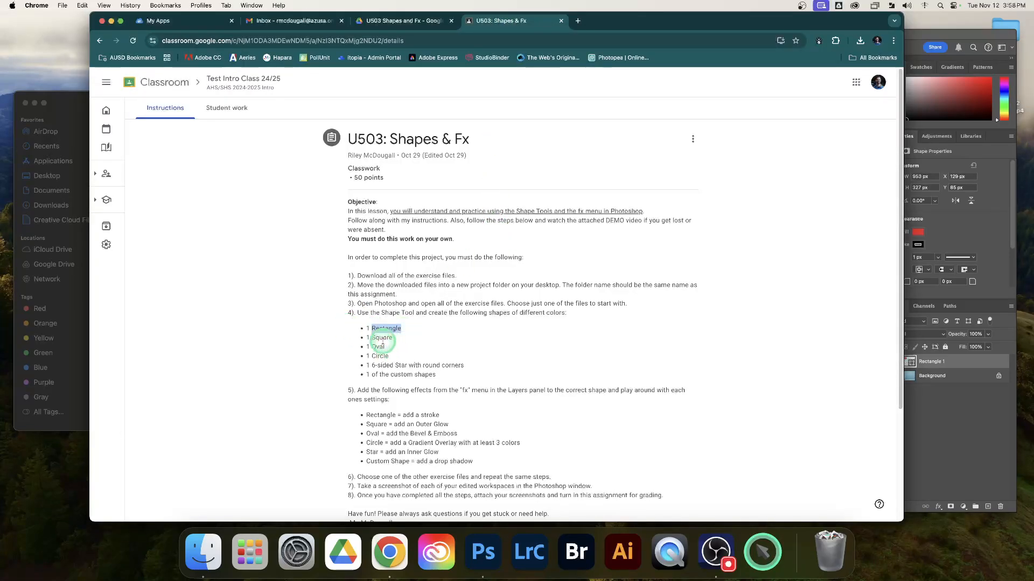
pyautogui.click(933, 428)
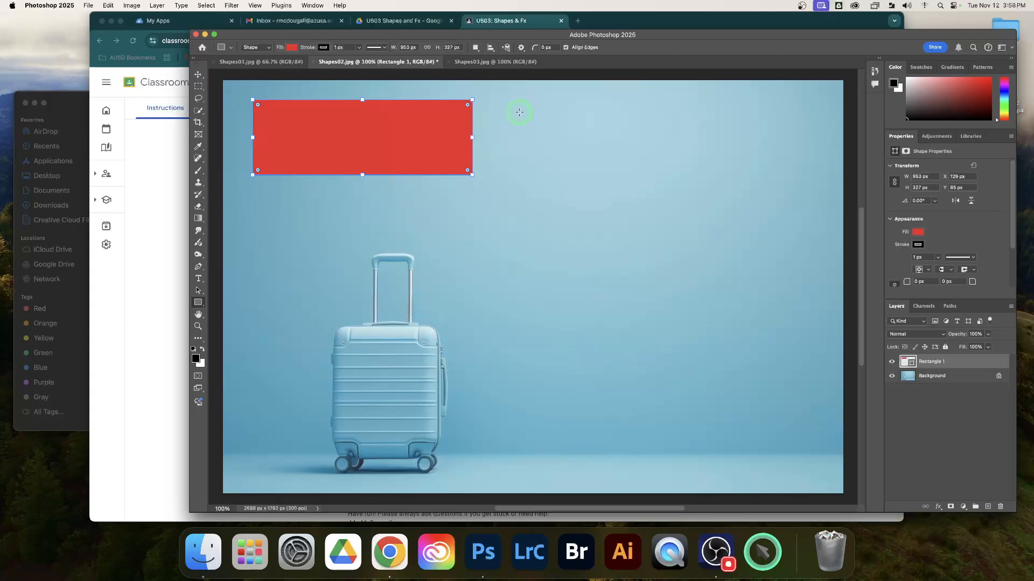
pyautogui.moveTo(532, 107); pyautogui.dragTo(622, 190)
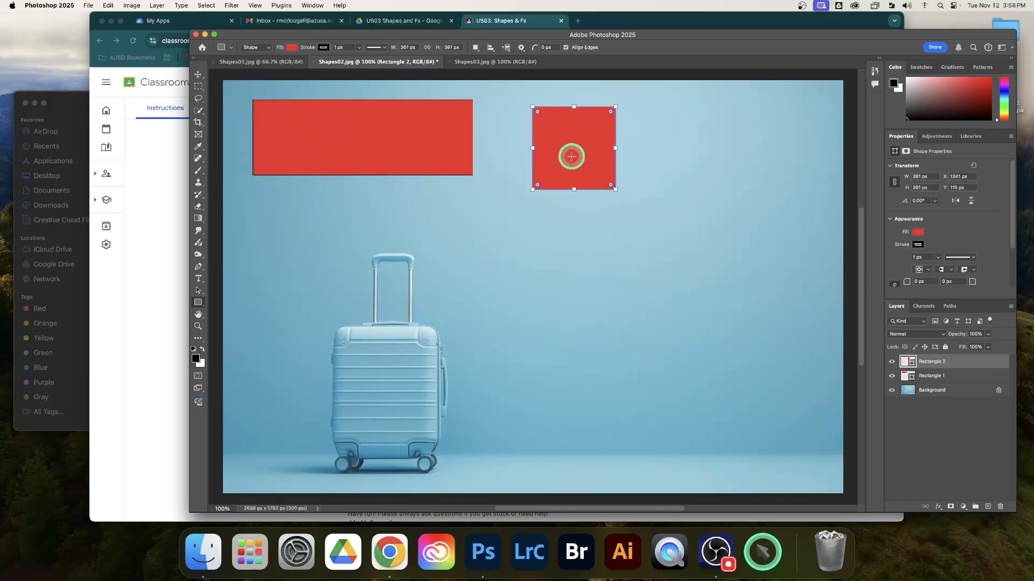
# Step: Set the square's fill to dark blue (#0b13b5)
pyautogui.click(291, 49)
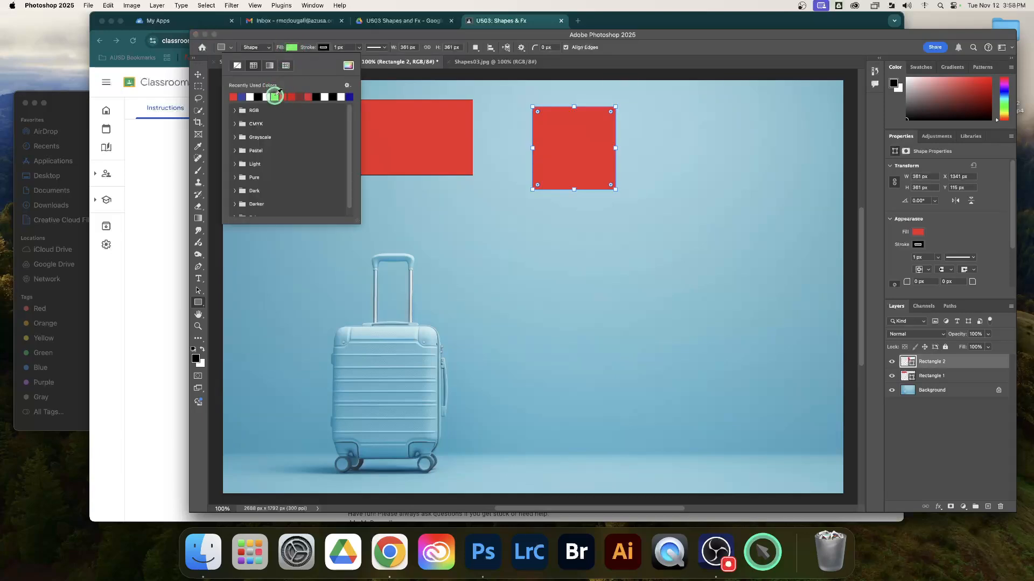
pyautogui.click(275, 97)
pyautogui.click(348, 71)
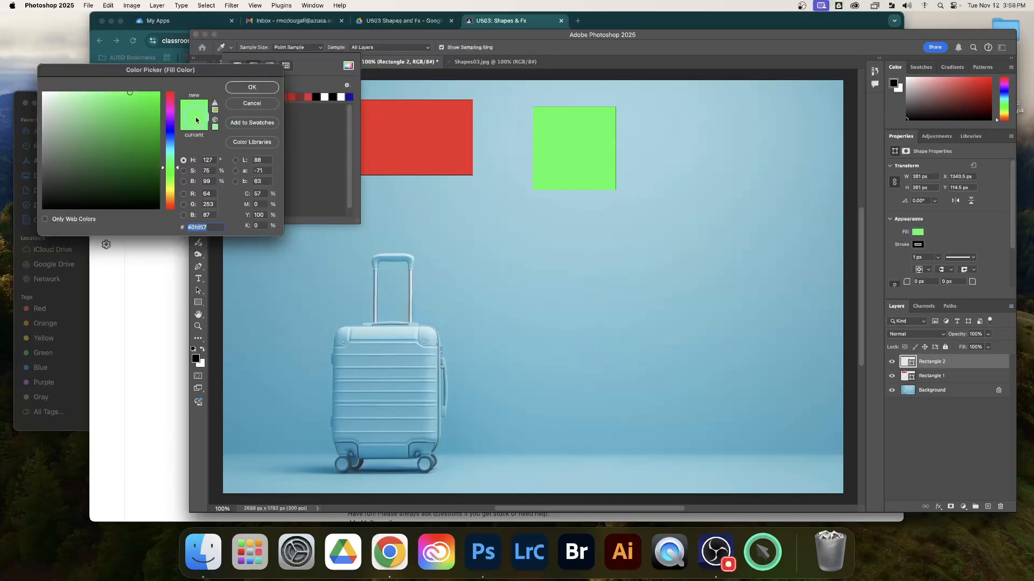
pyautogui.click(170, 131)
pyautogui.click(152, 126)
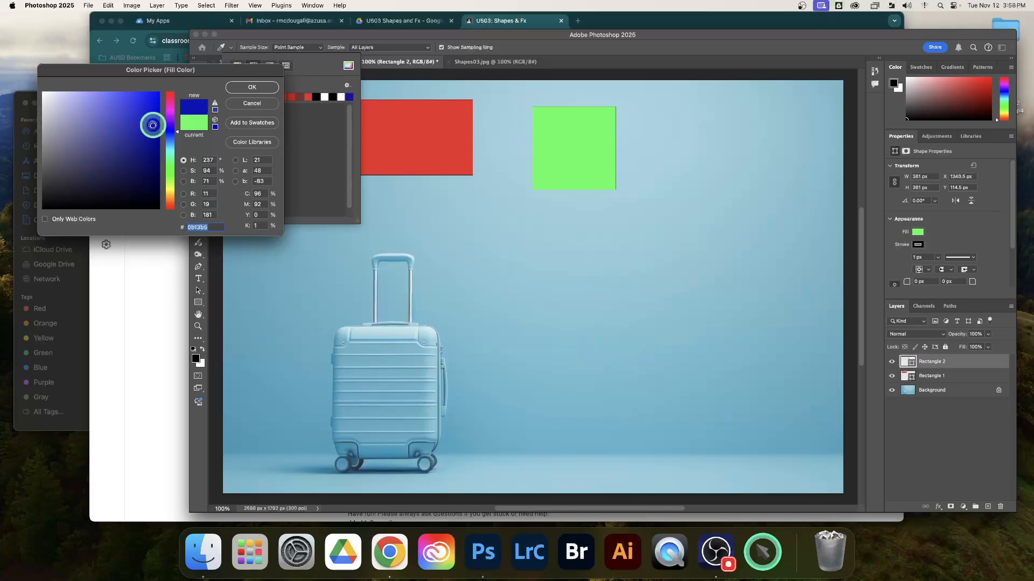
pyautogui.click(262, 90)
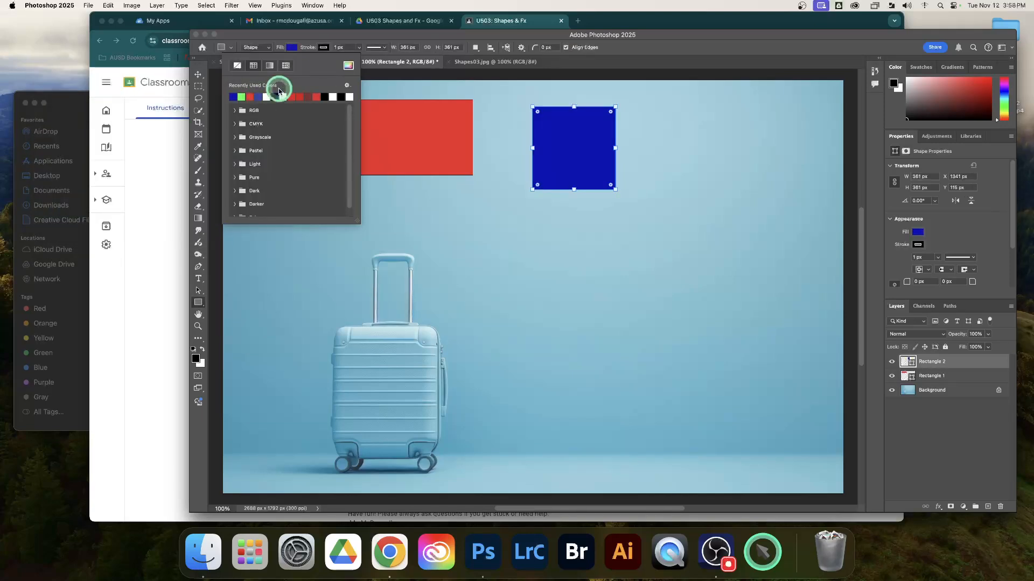
pyautogui.click(666, 49)
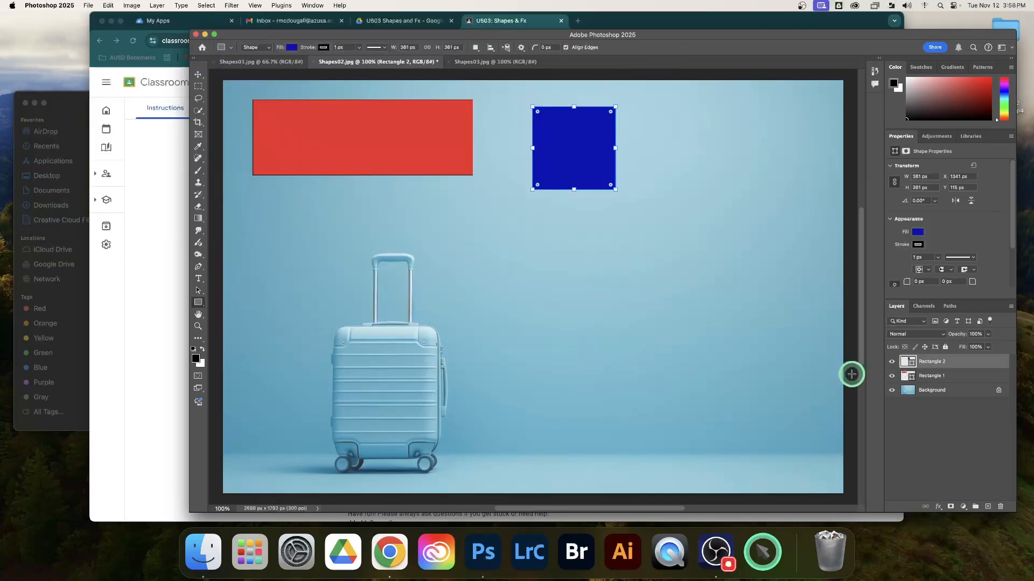
# Step: Select the Rectangle 2 and Rectangle 1 layers in turn to check their shapes, and leave all layers deselected
pyautogui.click(927, 415)
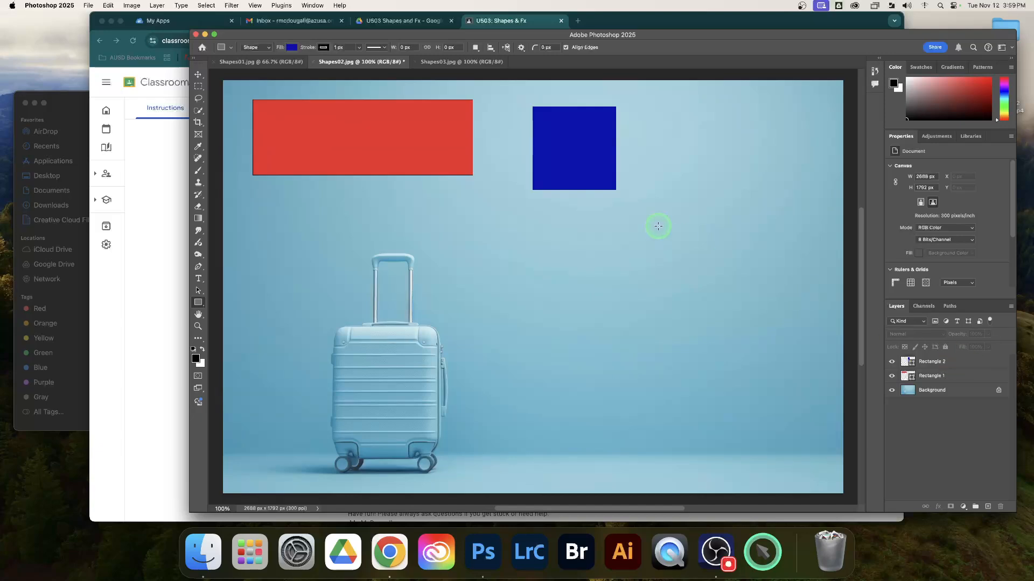
pyautogui.click(966, 366)
pyautogui.click(964, 375)
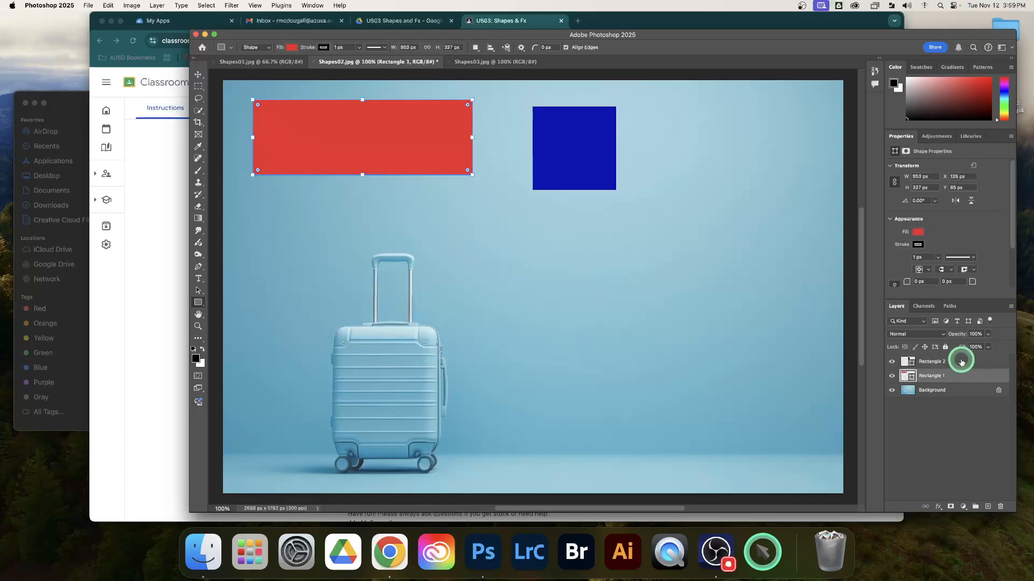
pyautogui.click(962, 361)
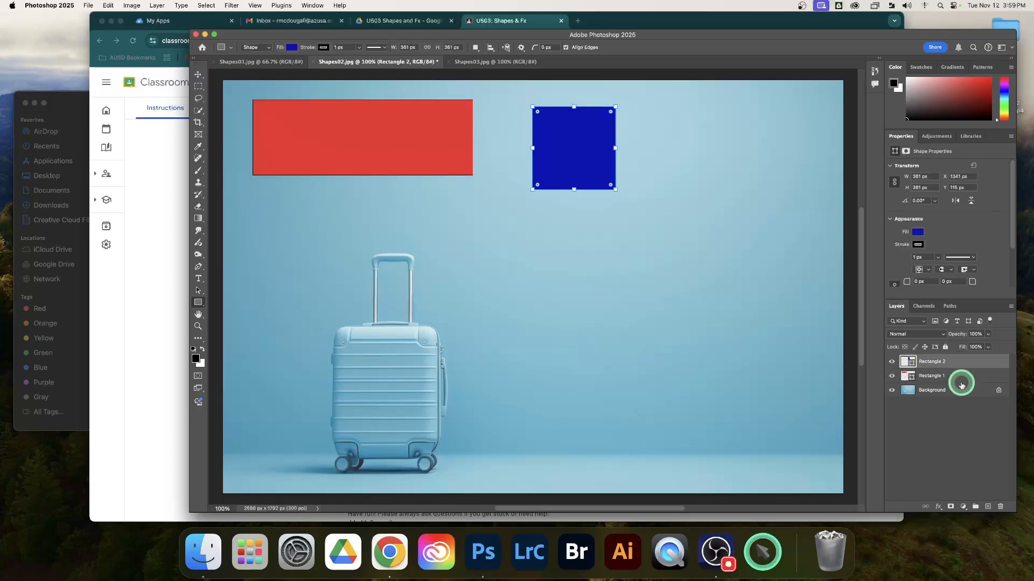
pyautogui.click(961, 416)
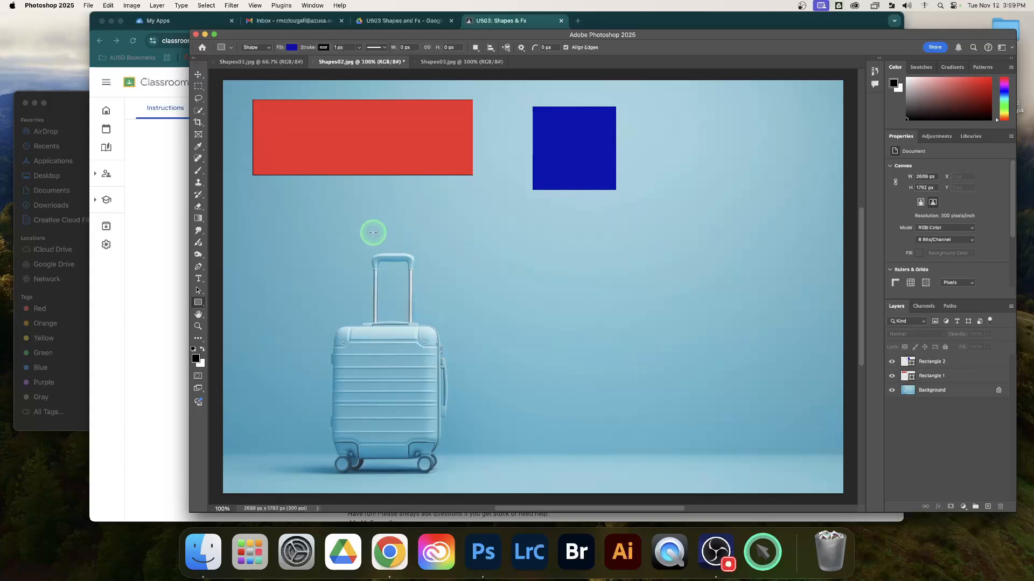
# Step: Check the oval requirement in the Classroom assignment and draw an upright oval about 466 by 686 px beside the blue square with the Ellipse tool
pyautogui.click(499, 24)
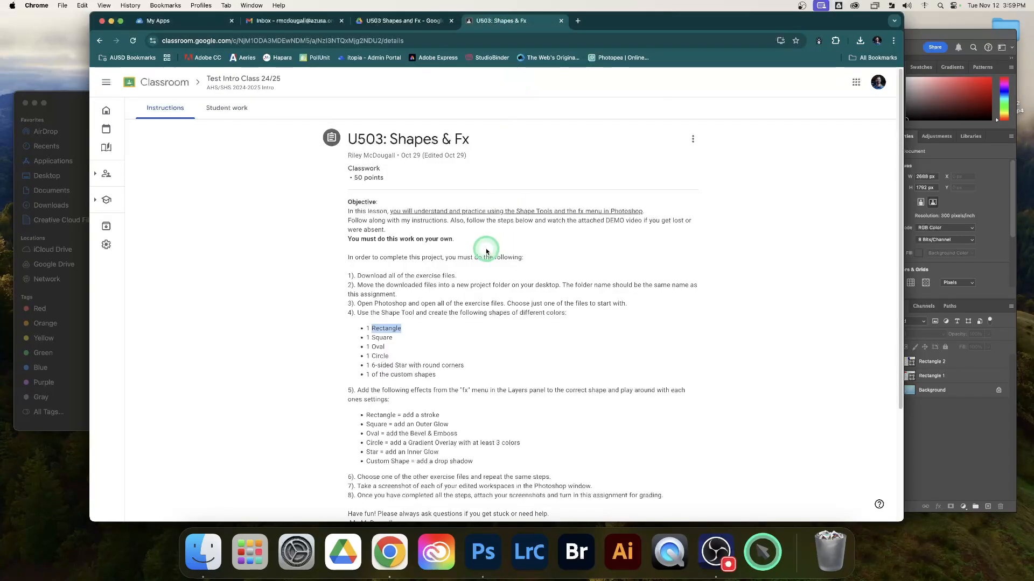
pyautogui.doubleClick(376, 348)
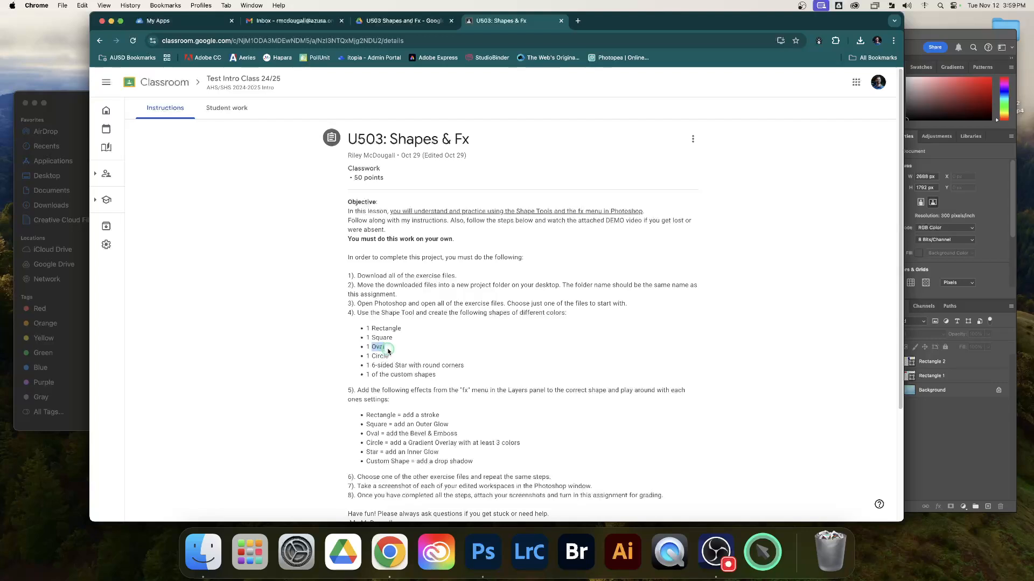
pyautogui.click(495, 30)
pyautogui.click(915, 38)
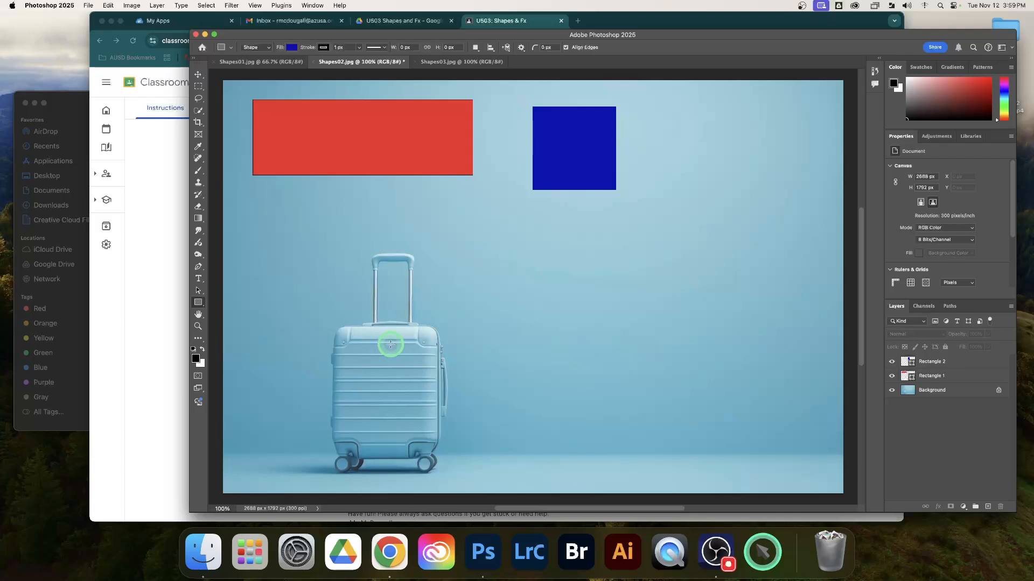
pyautogui.click(199, 303)
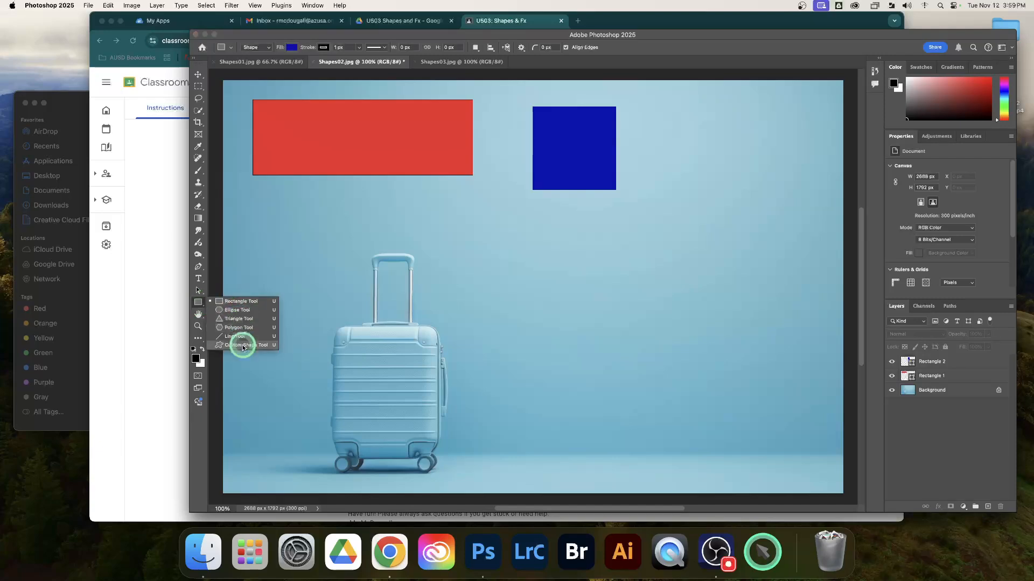
pyautogui.click(238, 310)
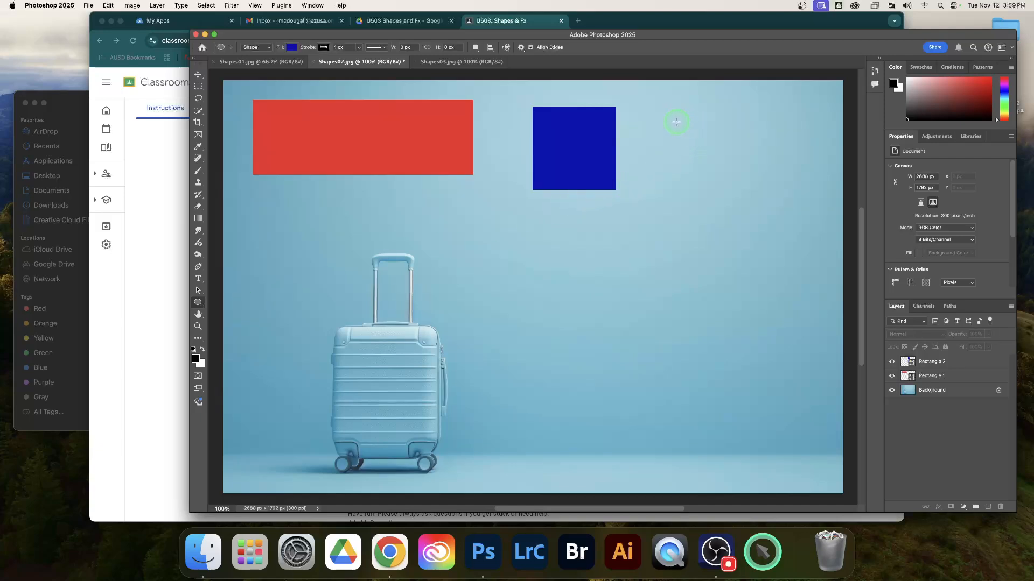
pyautogui.moveTo(677, 109); pyautogui.dragTo(784, 268)
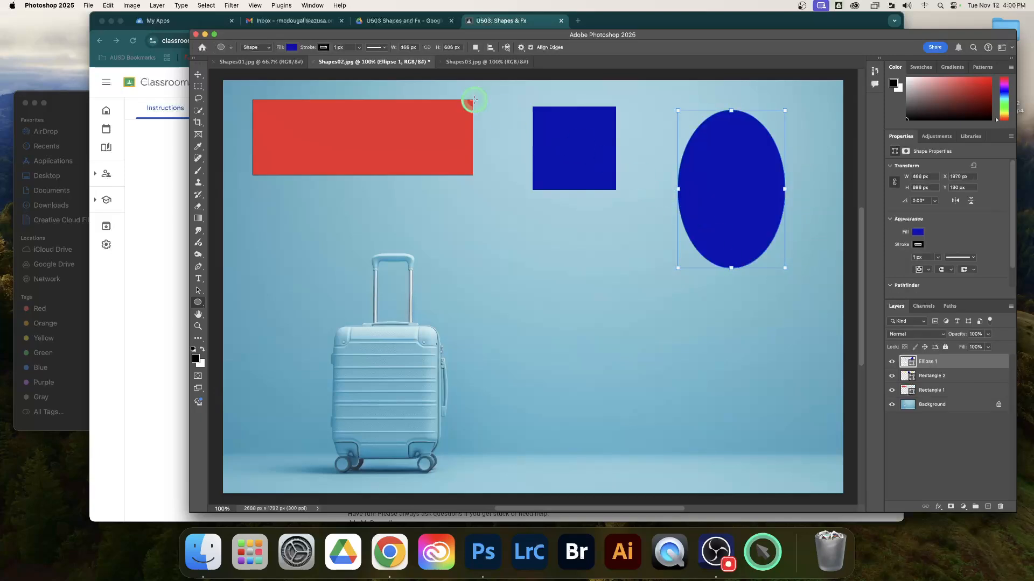
# Step: Set the oval's fill to bright green (#43de38)
pyautogui.click(290, 47)
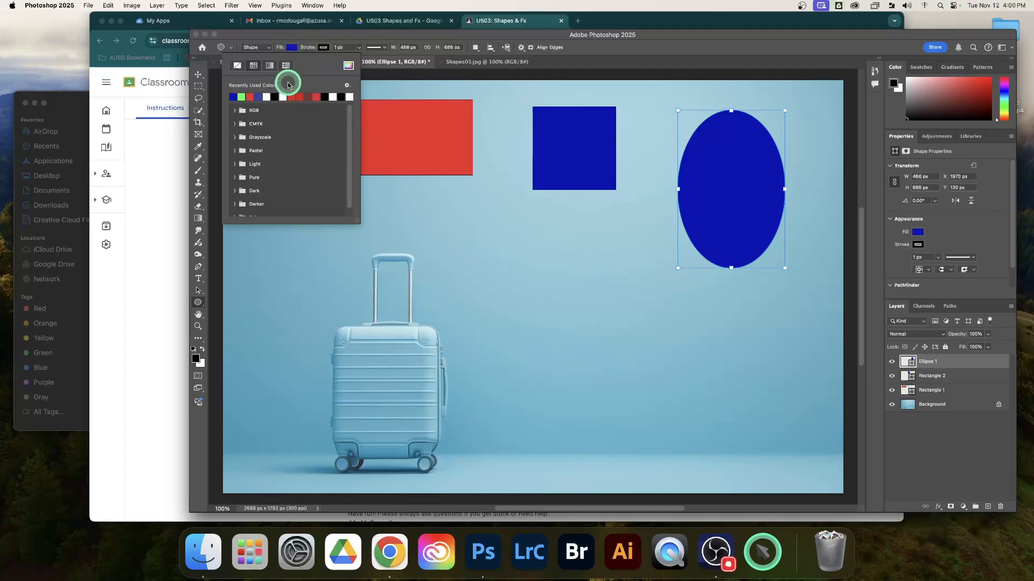
pyautogui.click(348, 65)
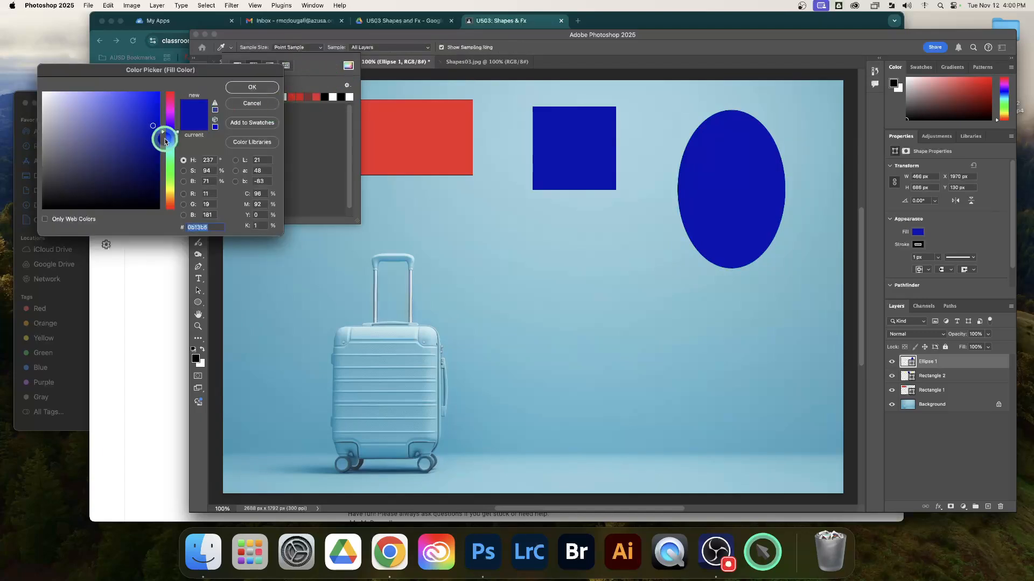
pyautogui.moveTo(169, 138); pyautogui.dragTo(169, 171)
pyautogui.click(129, 107)
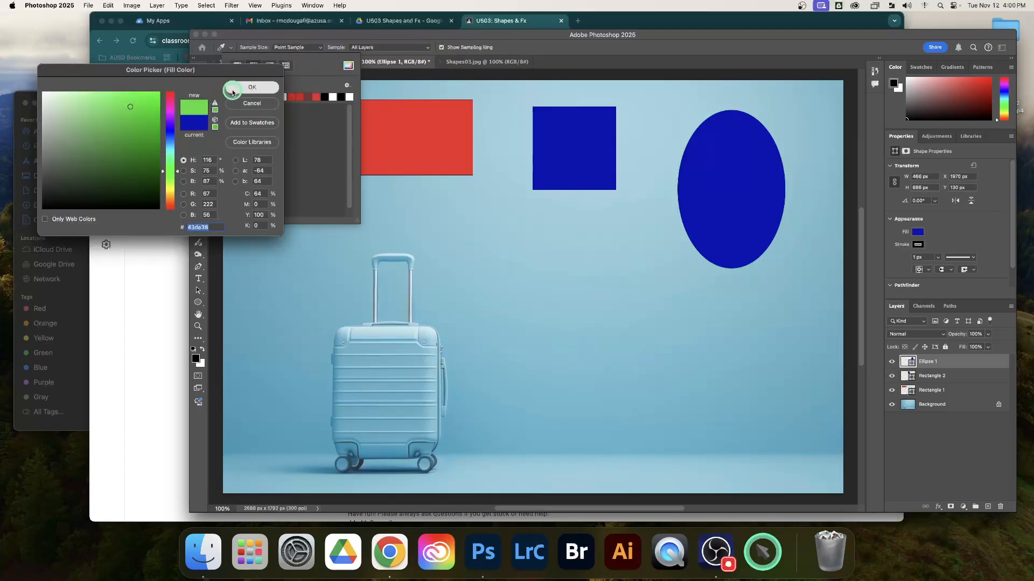
pyautogui.click(252, 86)
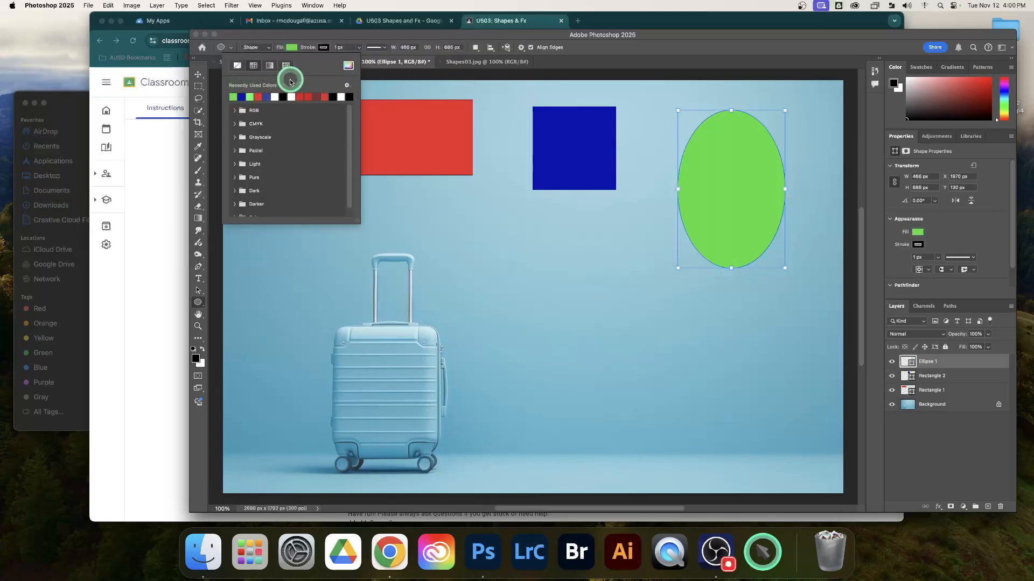
pyautogui.click(676, 55)
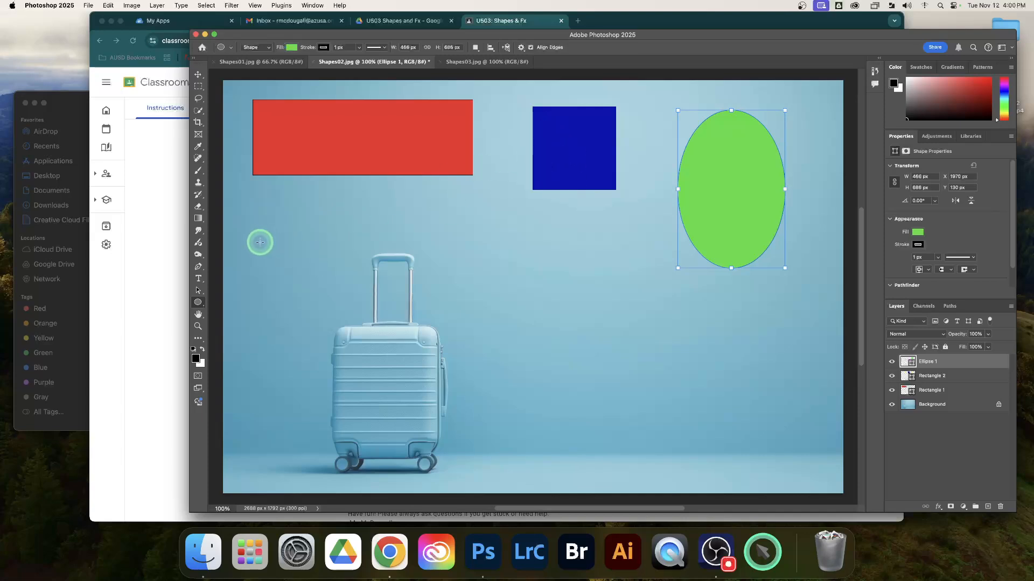
# Step: Draw a circle about 460 px wide on the still-selected oval layer and toggle that layer's visibility off and on
pyautogui.moveTo(258, 232); pyautogui.dragTo(364, 367)
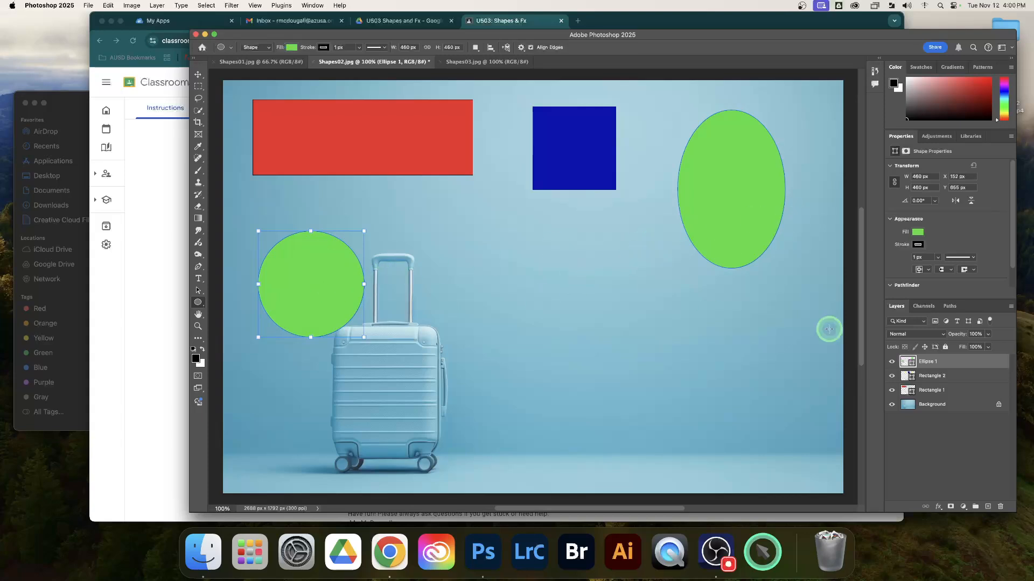
pyautogui.click(892, 362)
pyautogui.click(892, 362)
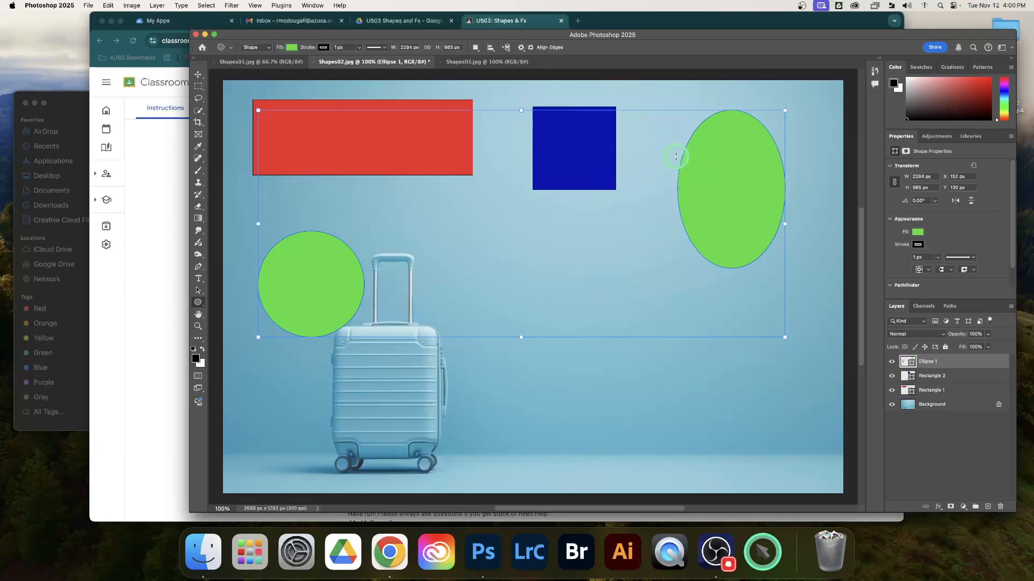
# Step: Try a dark red fill on the layer holding both the oval and the circle, and undo back to the green oval alone
pyautogui.click(291, 47)
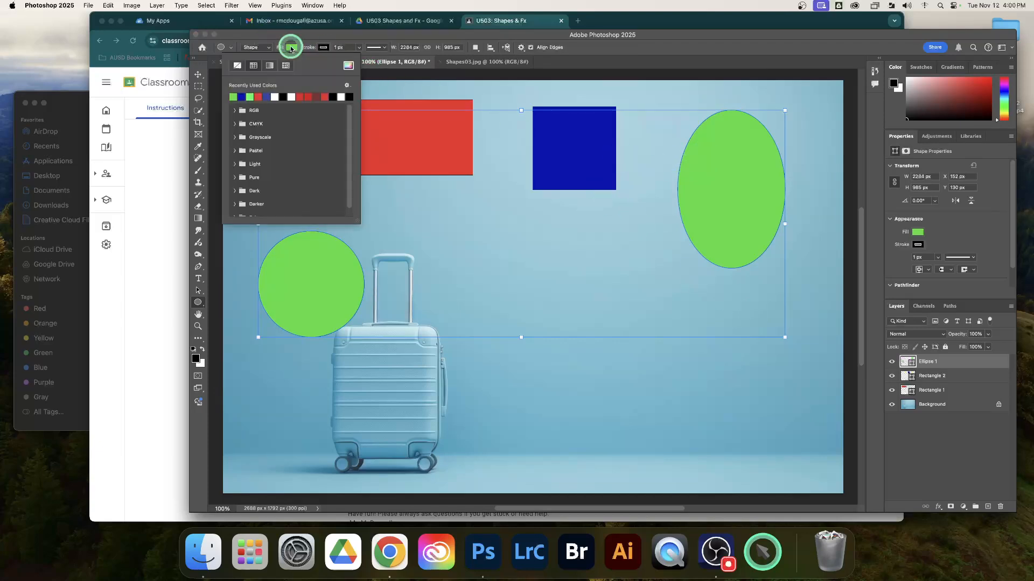
pyautogui.click(315, 97)
pyautogui.click(631, 50)
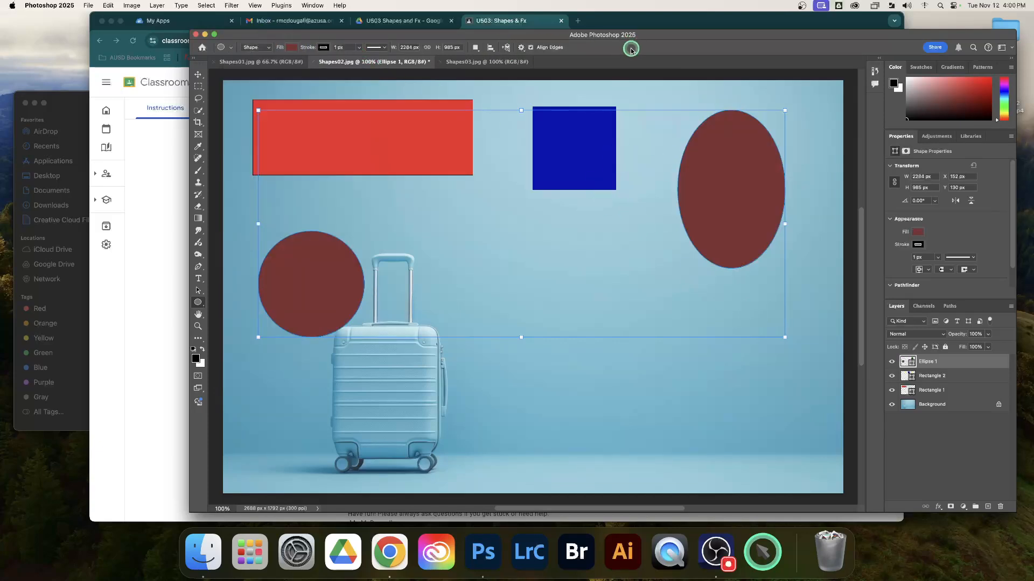
pyautogui.press('super+z')
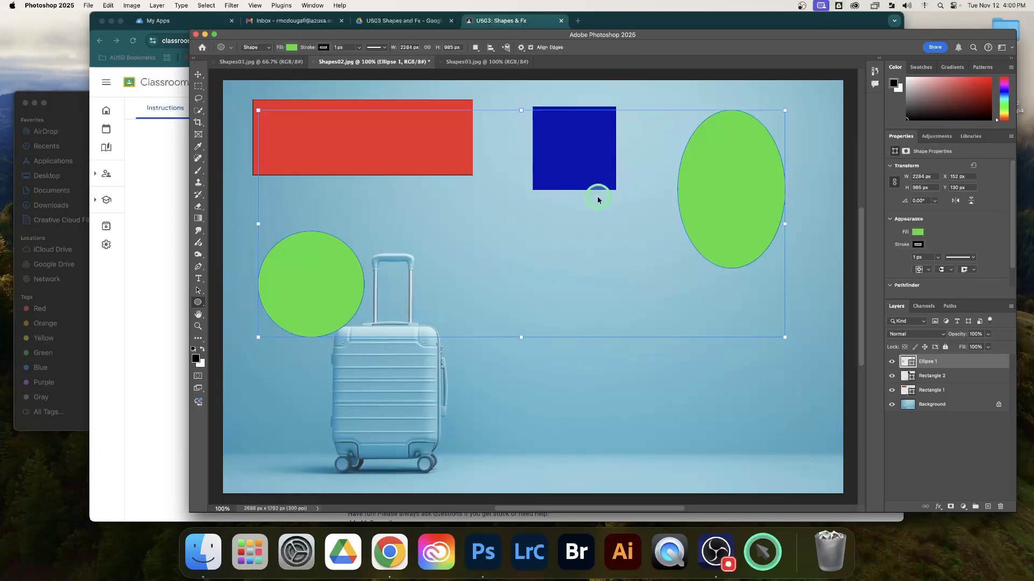
pyautogui.press('super+z')
pyautogui.press('super+z')
pyautogui.press('super+z')
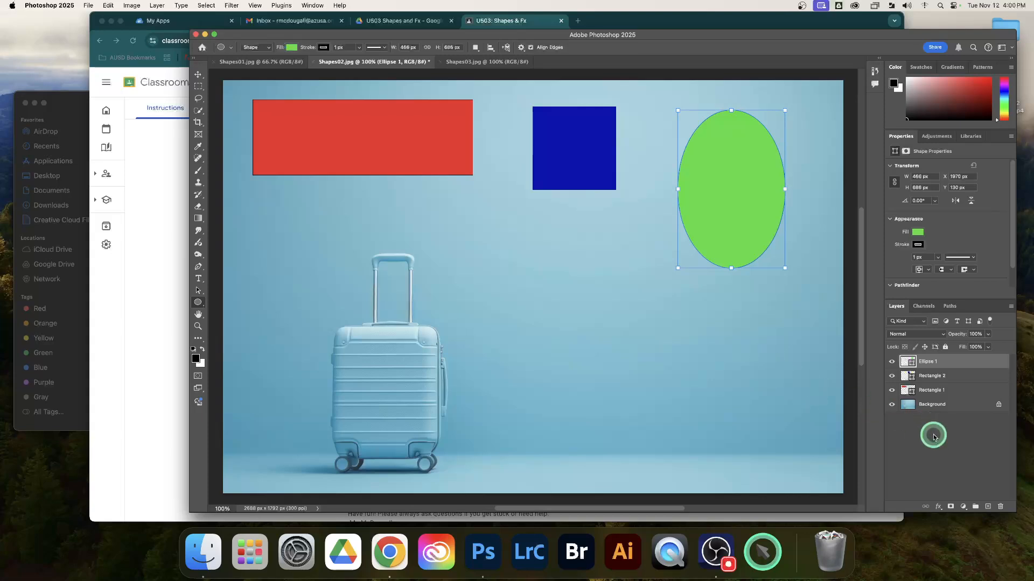
# Step: With no layer selected, draw a separate circle about 442 px wide beside the suitcase handle and fill it with purple (#bf12e4)
pyautogui.click(947, 447)
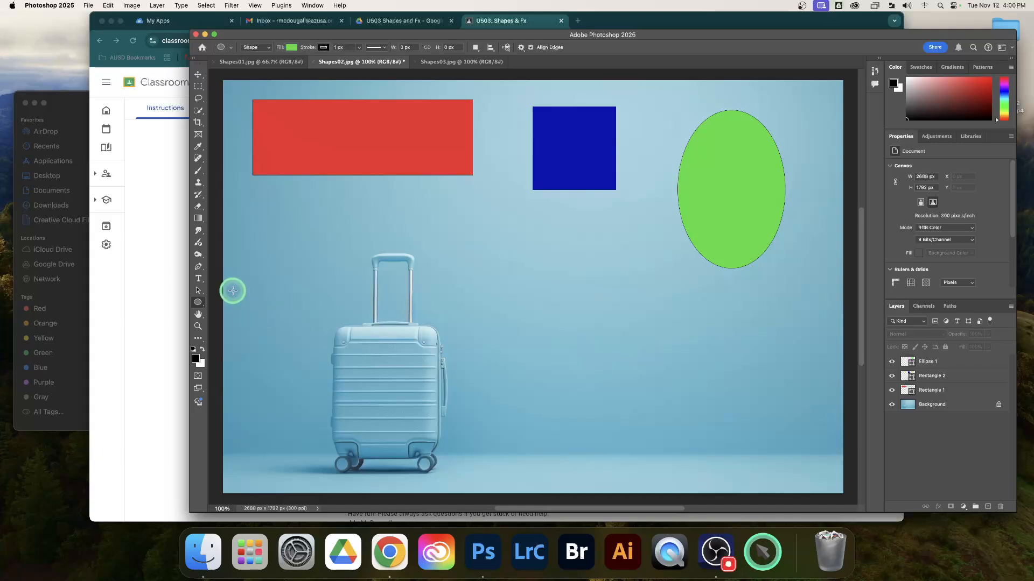
pyautogui.moveTo(274, 223); pyautogui.dragTo(375, 323)
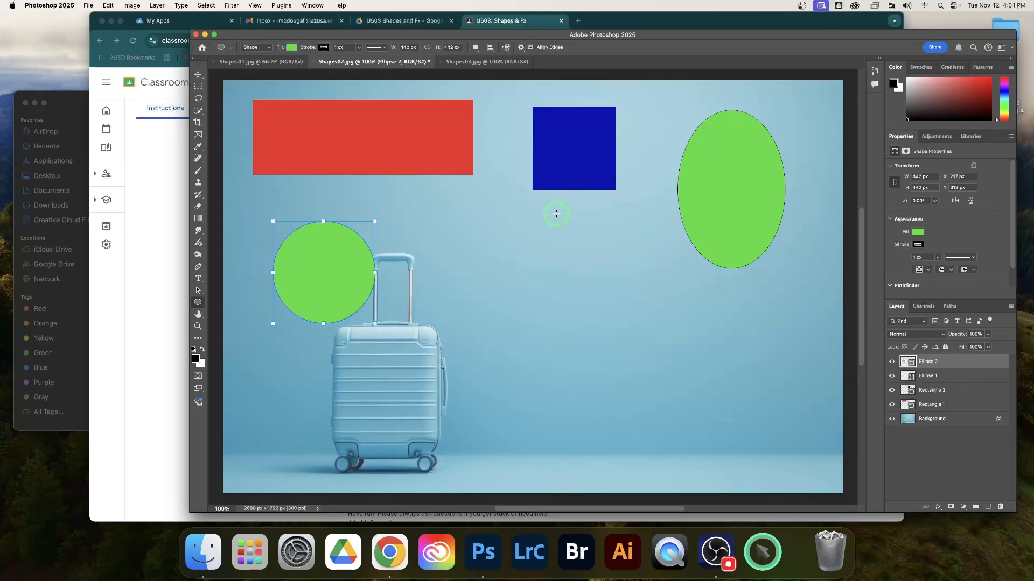
pyautogui.click(291, 47)
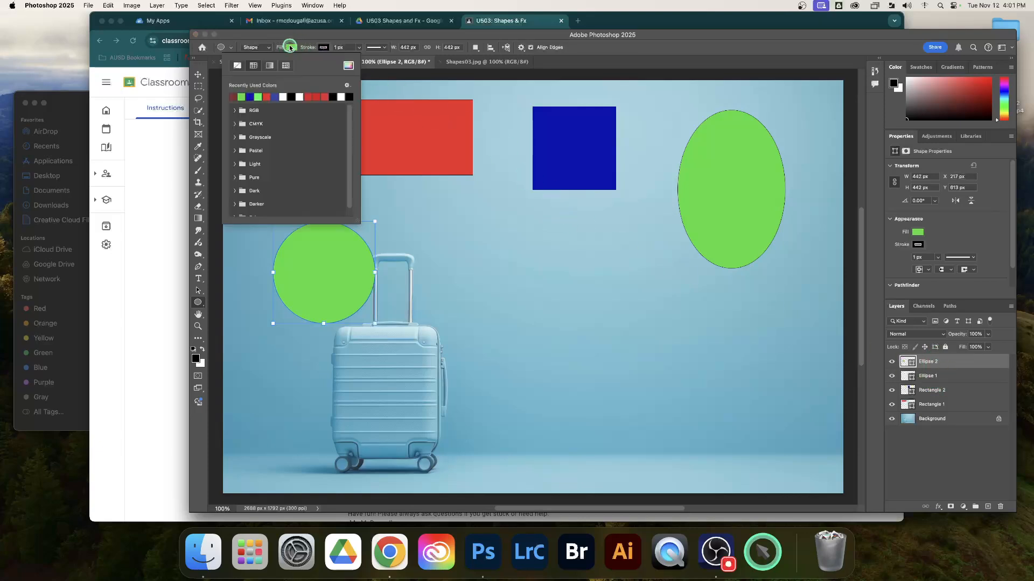
pyautogui.click(349, 65)
pyautogui.moveTo(176, 101); pyautogui.dragTo(175, 116)
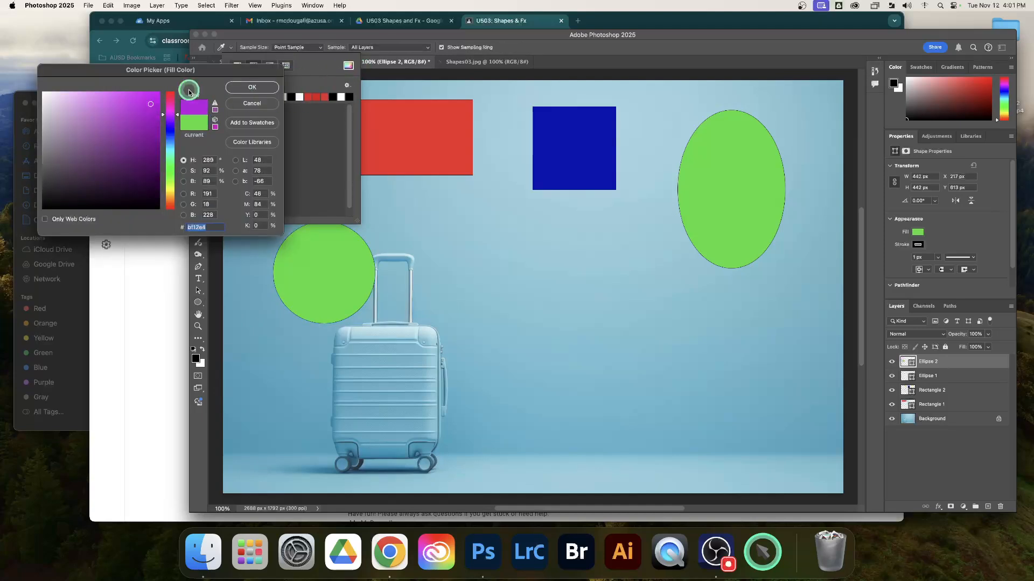
pyautogui.click(252, 87)
pyautogui.click(400, 35)
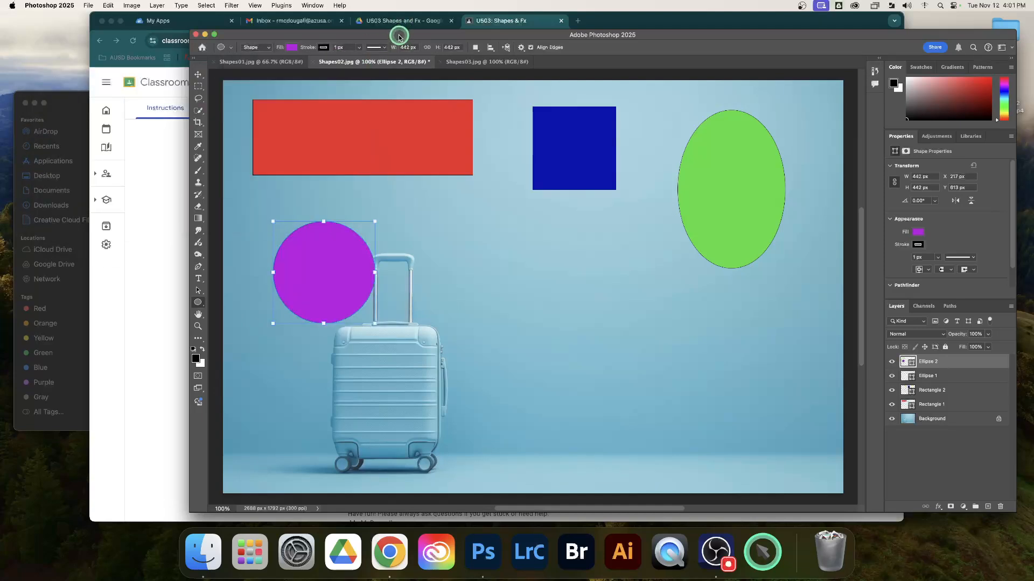
# Step: Try to reposition the purple circle while the Ellipse tool is active, undoing each stray ellipse
pyautogui.moveTo(321, 262); pyautogui.dragTo(308, 291)
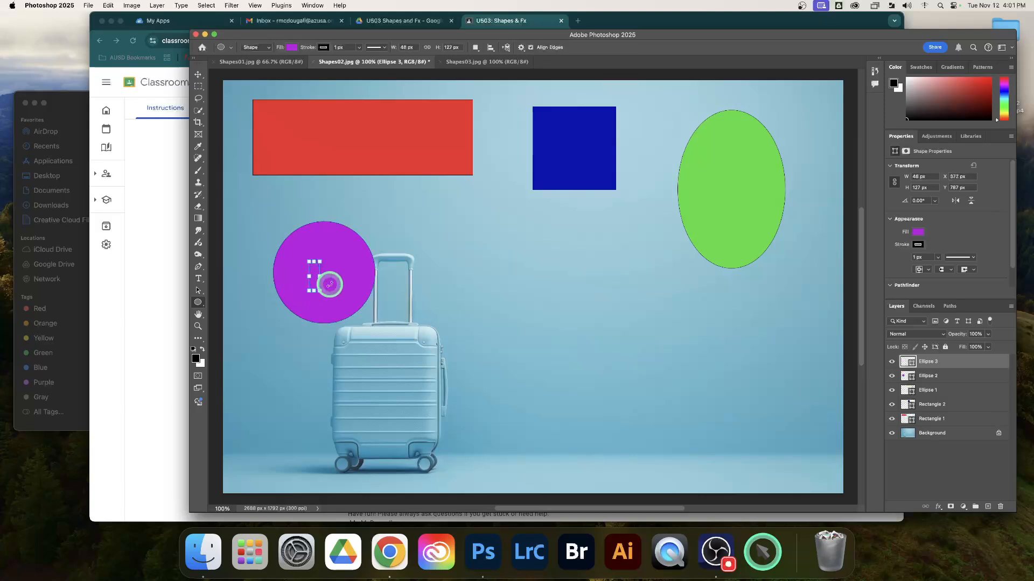
pyautogui.hotkey('ctrl', 'z')
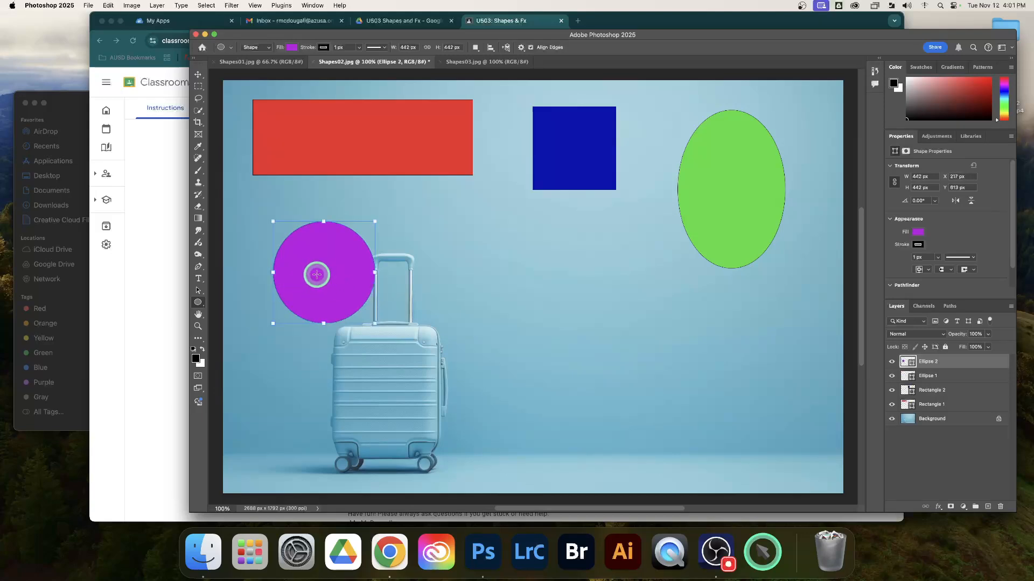
pyautogui.moveTo(330, 262); pyautogui.dragTo(456, 382)
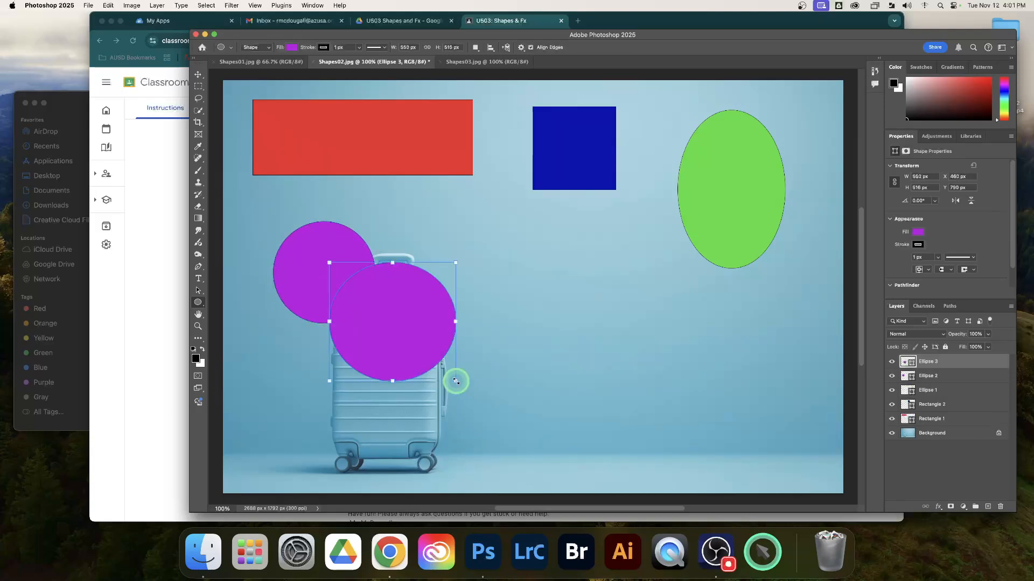
pyautogui.hotkey('ctrl', 'z')
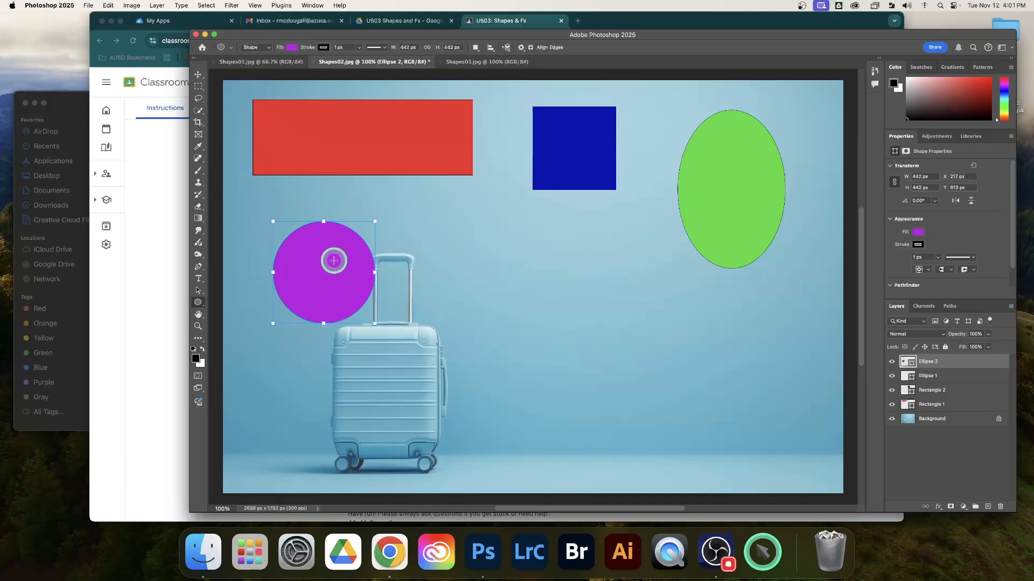
# Step: Move the purple circle, the red rectangle and the blue square further down the canvas with the Move tool
pyautogui.click(198, 74)
pyautogui.scroll(-1, 330, 269)
pyautogui.moveTo(330, 270); pyautogui.dragTo(318, 336)
pyautogui.moveTo(344, 131); pyautogui.dragTo(342, 179)
pyautogui.scroll(2, 309, 196)
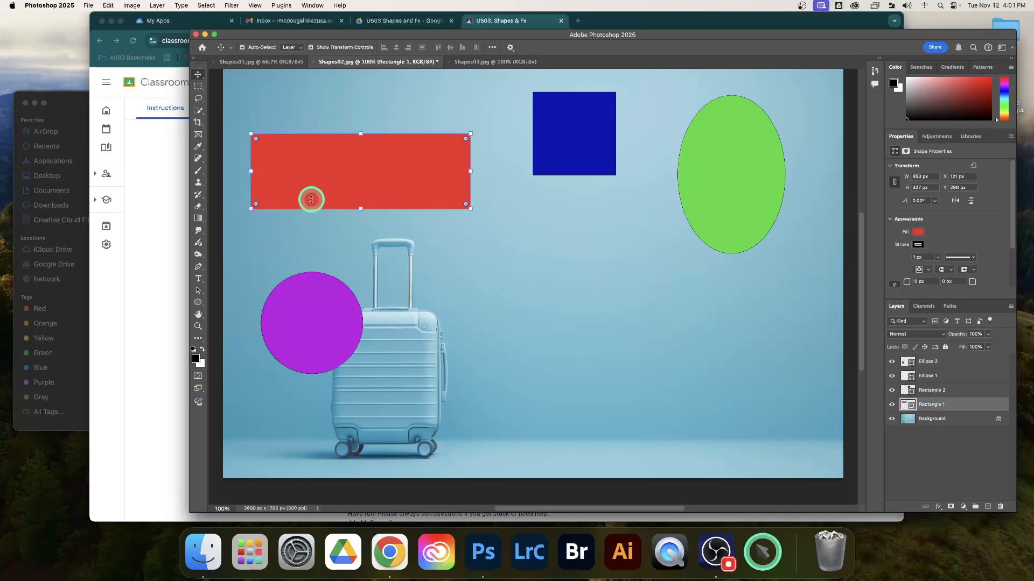
pyautogui.moveTo(562, 172); pyautogui.dragTo(565, 189)
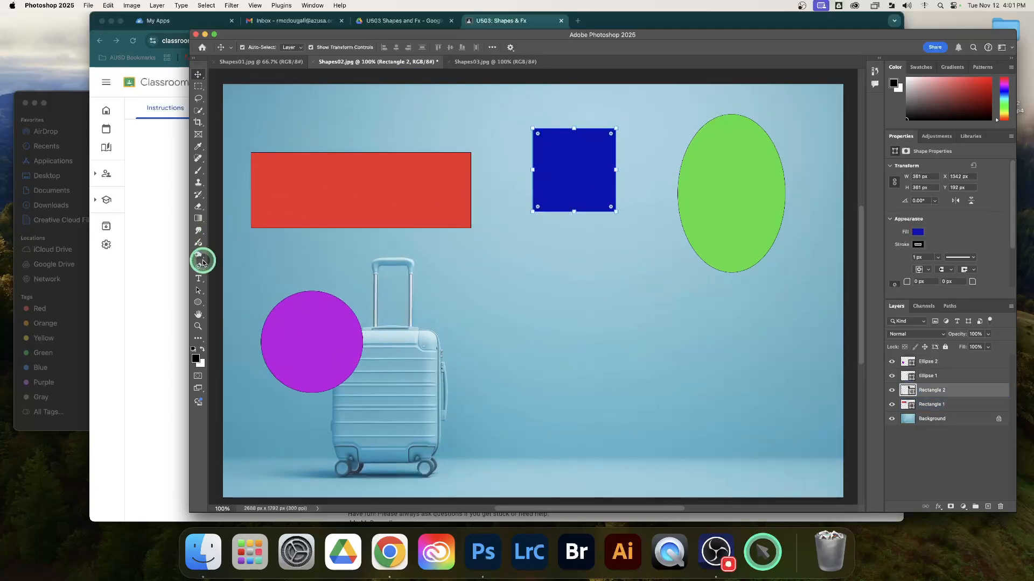
# Step: Check the requirement for a 6-sided star with round corners in the Classroom assignment and return to Photoshop
pyautogui.click(199, 301)
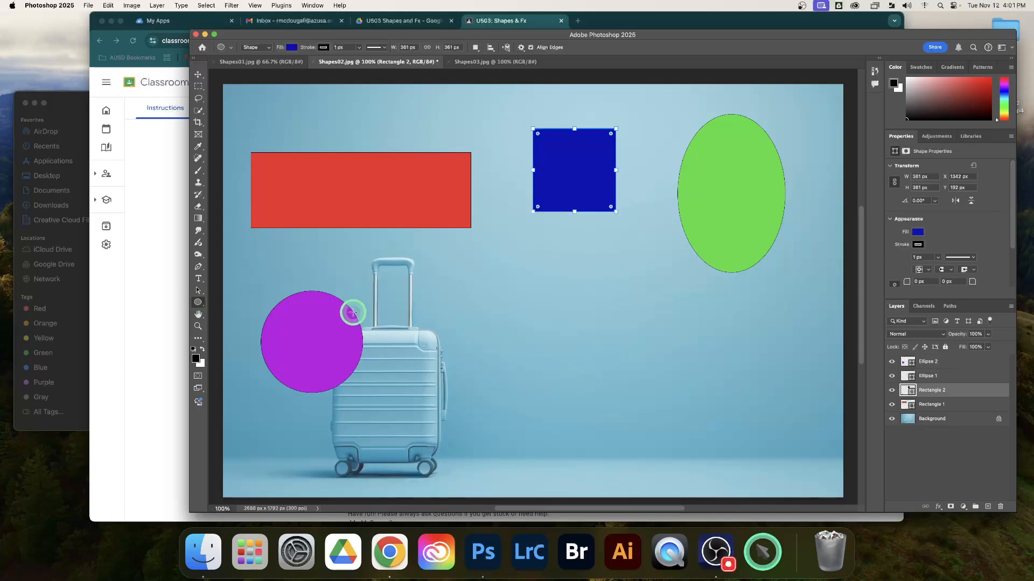
pyautogui.click(505, 23)
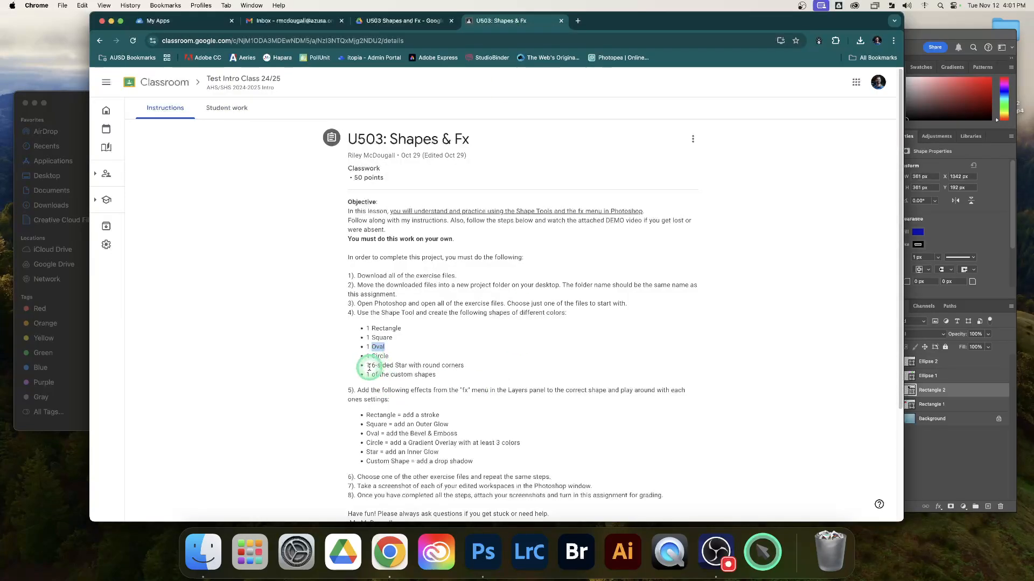
pyautogui.moveTo(372, 365); pyautogui.dragTo(464, 371)
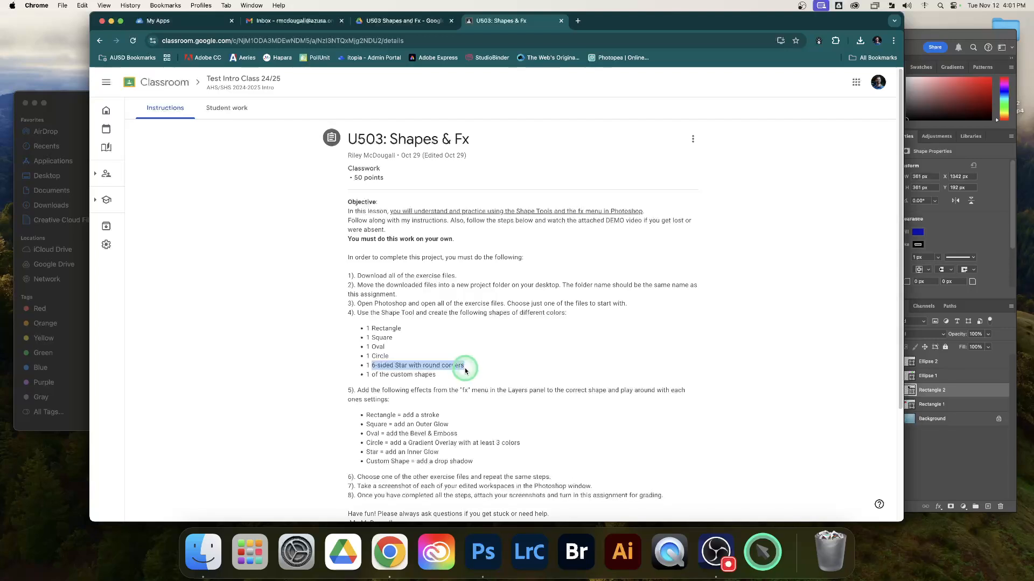
pyautogui.click(472, 371)
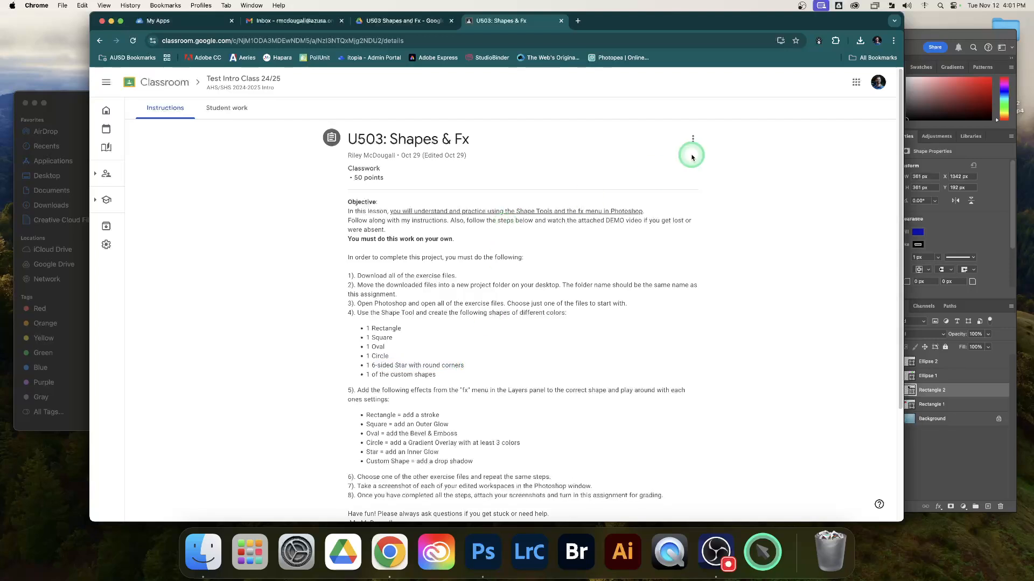
pyautogui.click(914, 37)
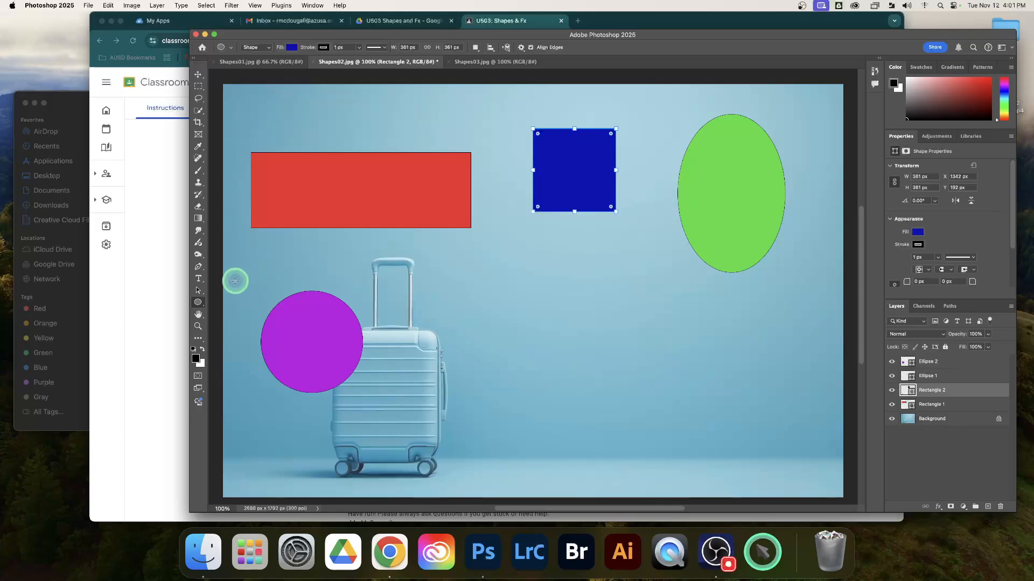
# Step: Activate the Polygon tool, set its corner radius to 0 px and show its path options with the star ratio
pyautogui.click(199, 303)
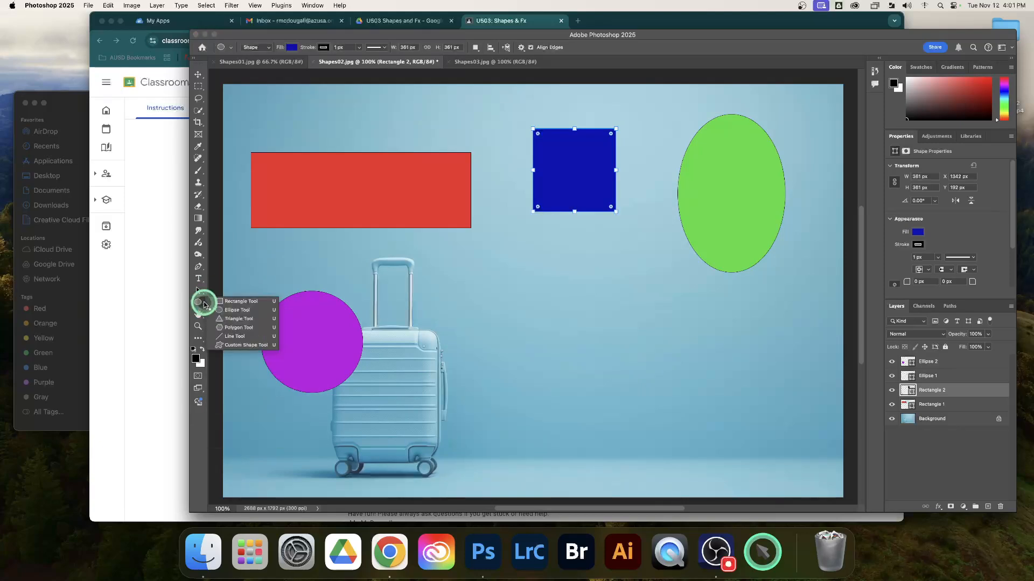
pyautogui.click(235, 329)
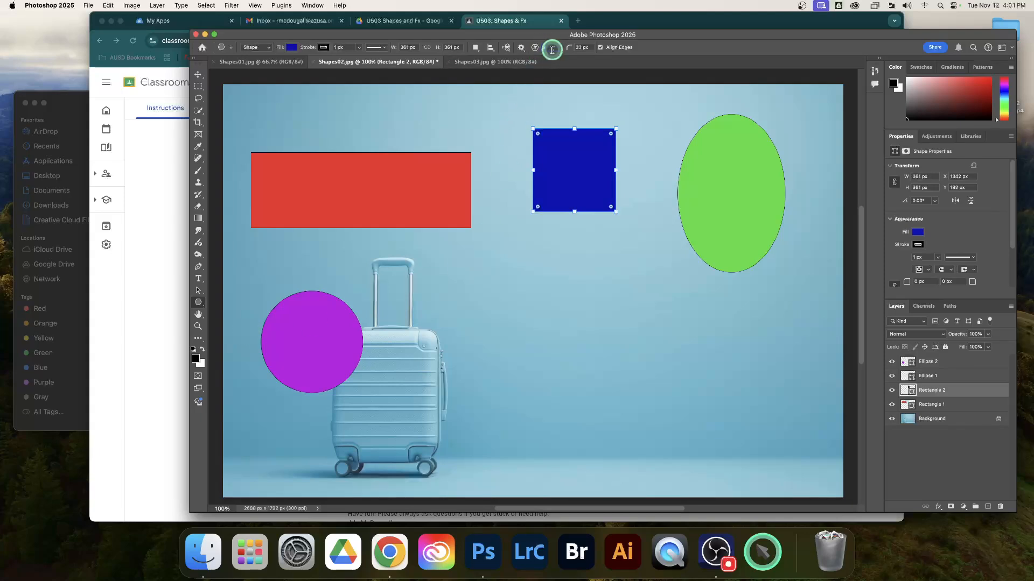
pyautogui.doubleClick(583, 50)
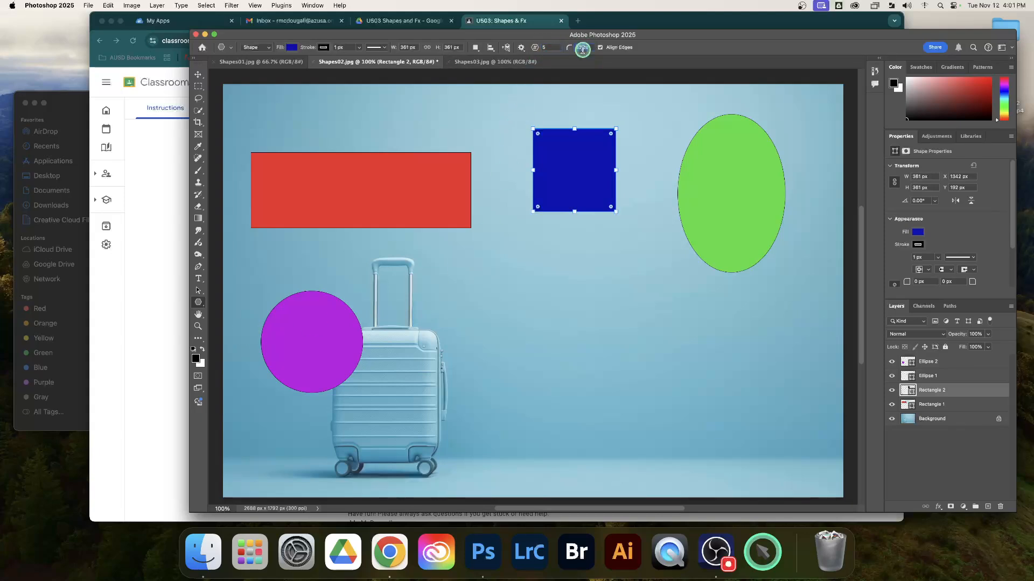
pyautogui.doubleClick(577, 49)
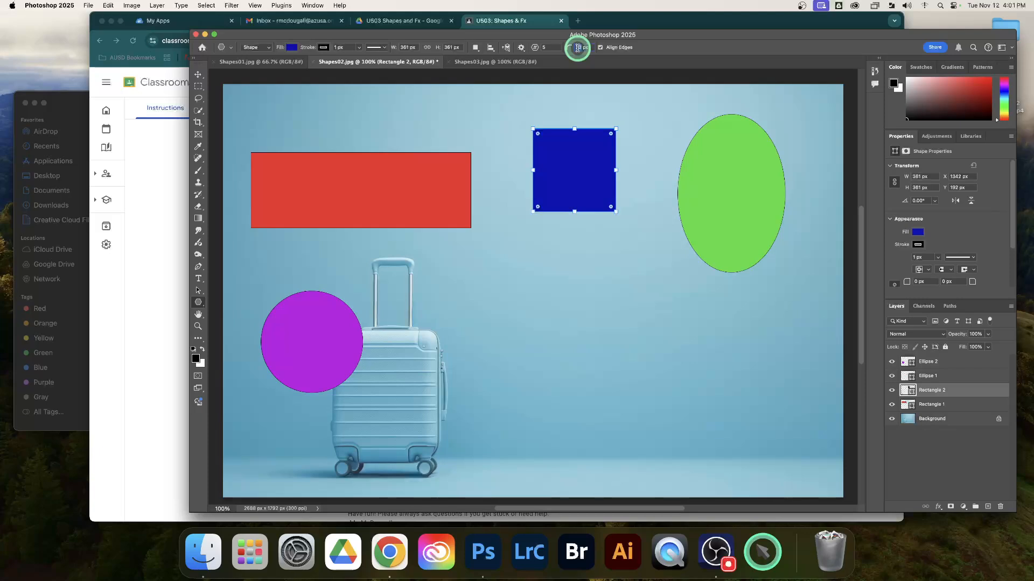
pyautogui.write('0')
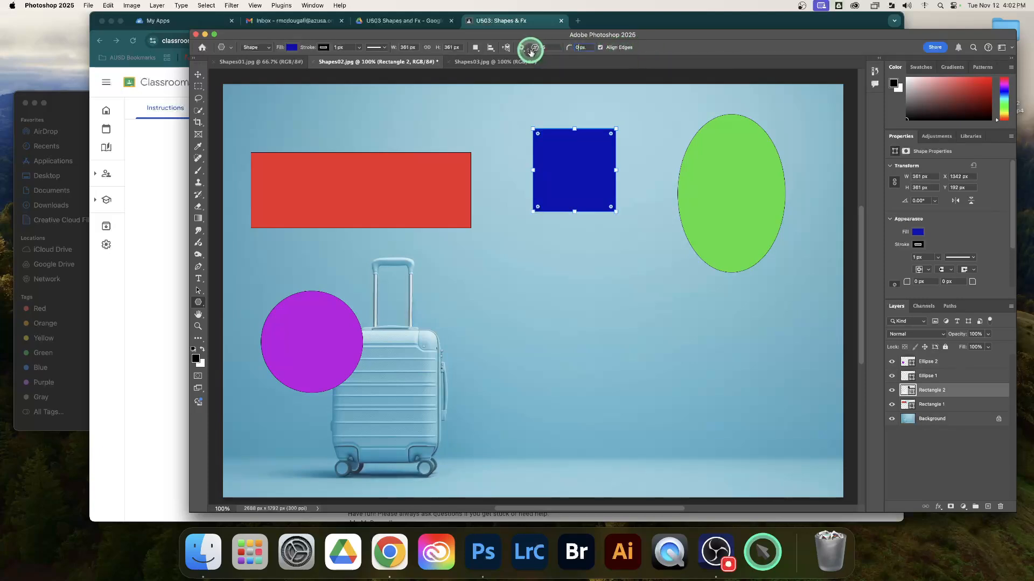
pyautogui.click(520, 49)
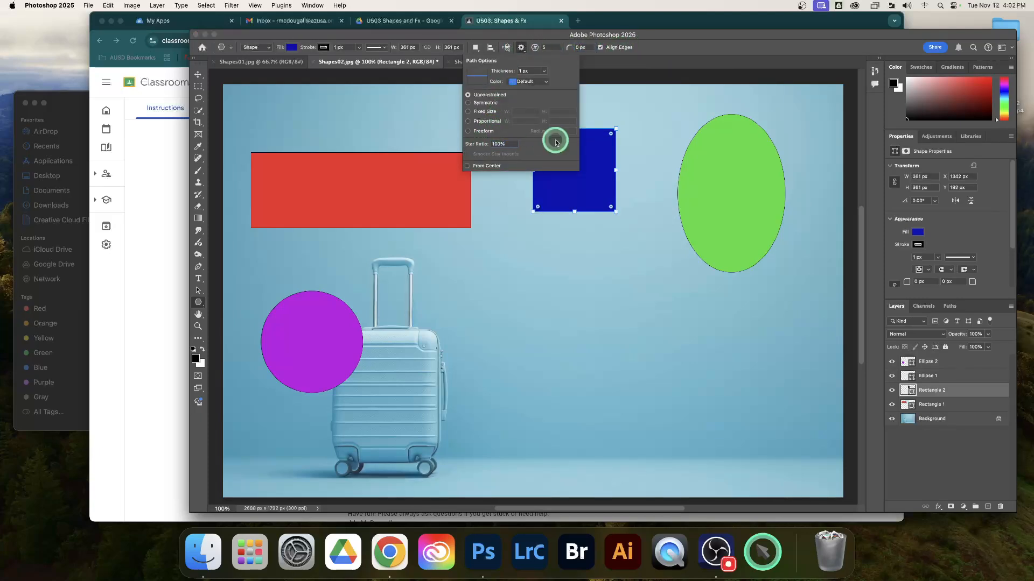
# Step: Detach the Shapes02.jpg document into a floating window and undo the blue square's last move
pyautogui.moveTo(684, 65); pyautogui.dragTo(678, 46)
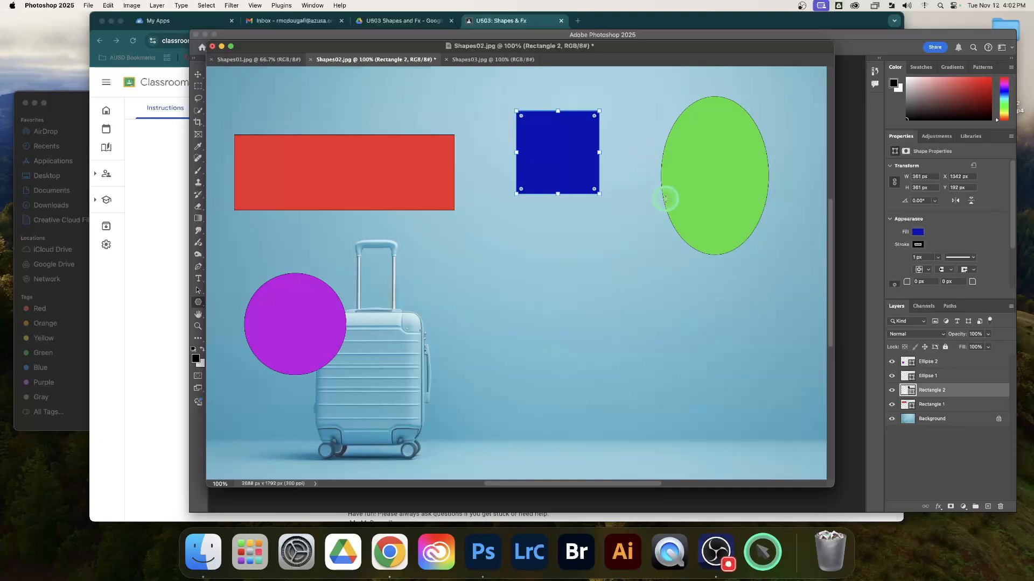
pyautogui.press('super+z')
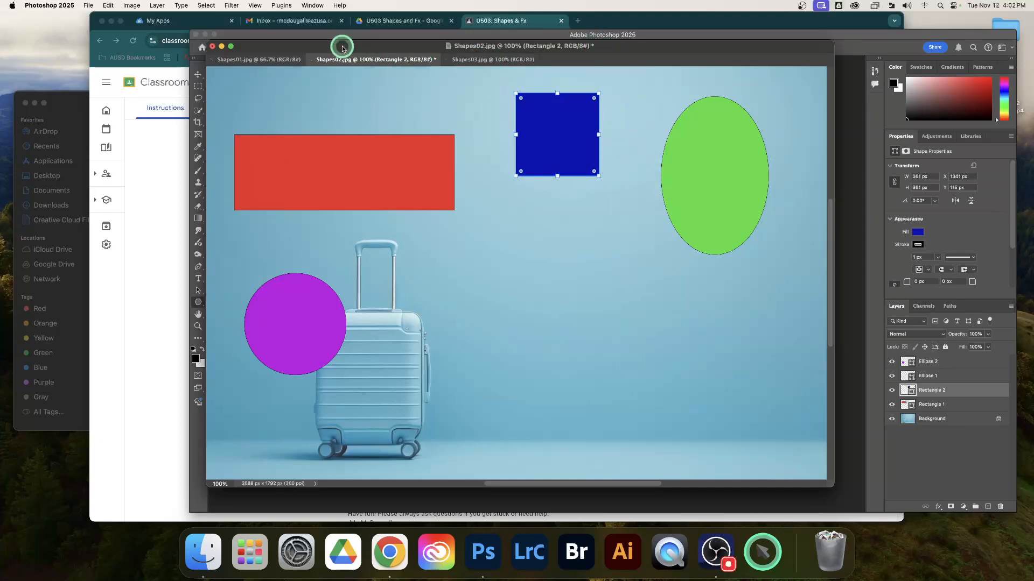
# Step: Dock the floating Shapes02.jpg window back among the other document tabs
pyautogui.moveTo(342, 48)
pyautogui.mouseDown()
pyautogui.moveTo(398, 86)
pyautogui.moveTo(369, 82)
pyautogui.moveTo(389, 84)
pyautogui.moveTo(342, 58)
pyautogui.moveTo(399, 76)
pyautogui.moveTo(330, 61)
pyautogui.moveTo(348, 60)
pyautogui.mouseUp()
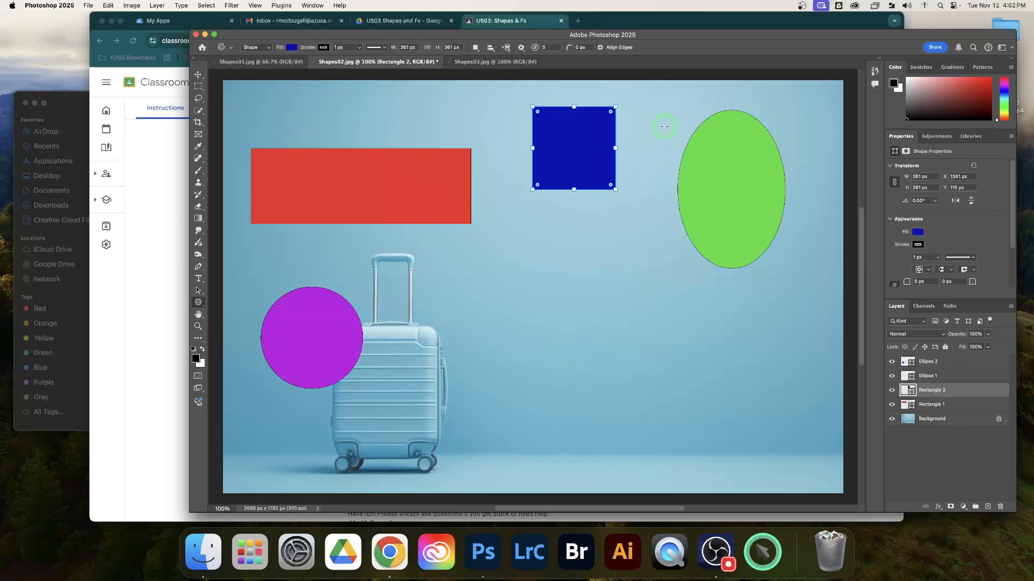
pyautogui.click(316, 7)
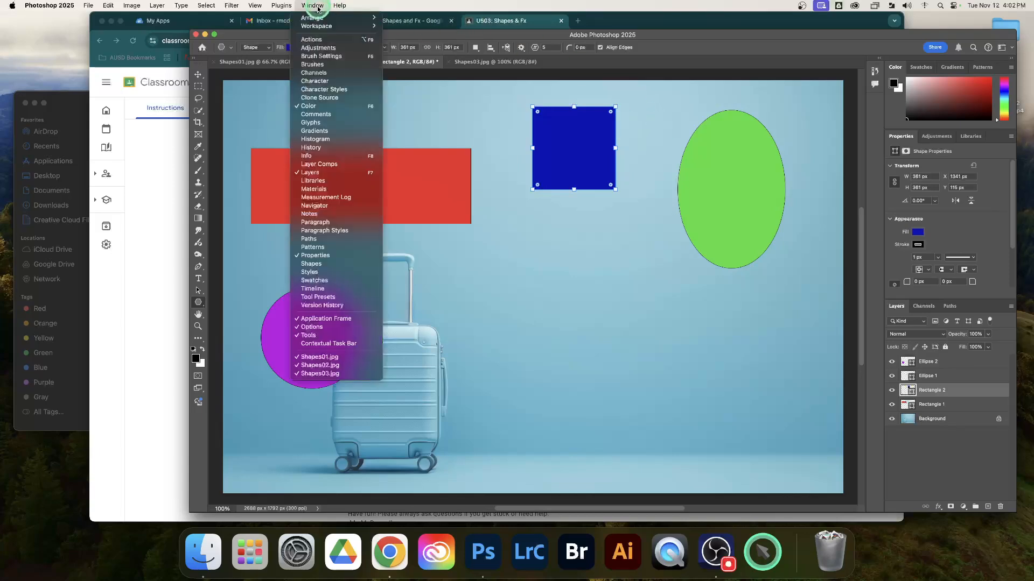
pyautogui.moveTo(317, 26)
pyautogui.click(419, 94)
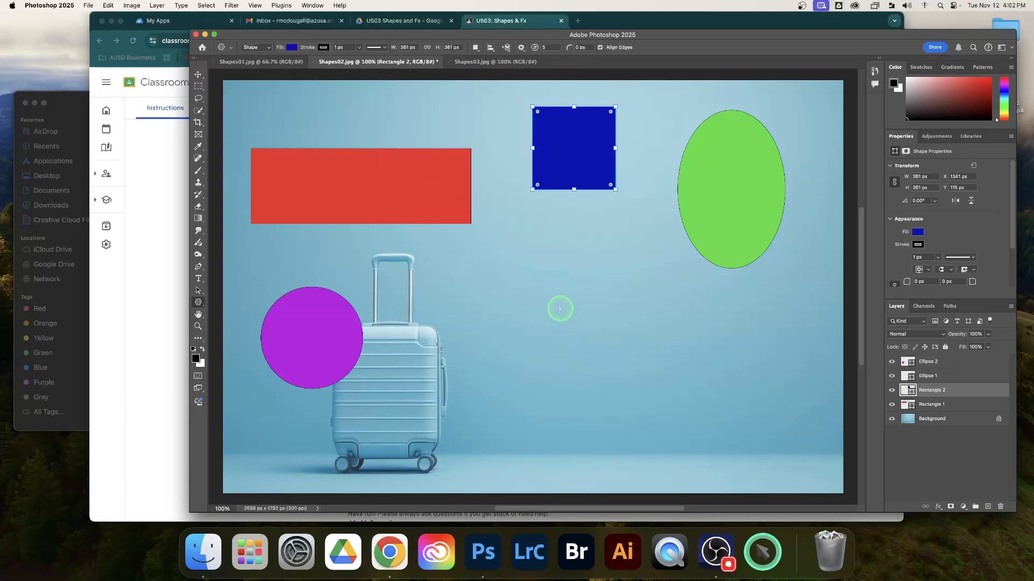
# Step: Draw a trial five-sided polygon about 446 × 413 px below the blue square and undo it
pyautogui.scroll(-1, 560, 308)
pyautogui.scroll(1, 560, 308)
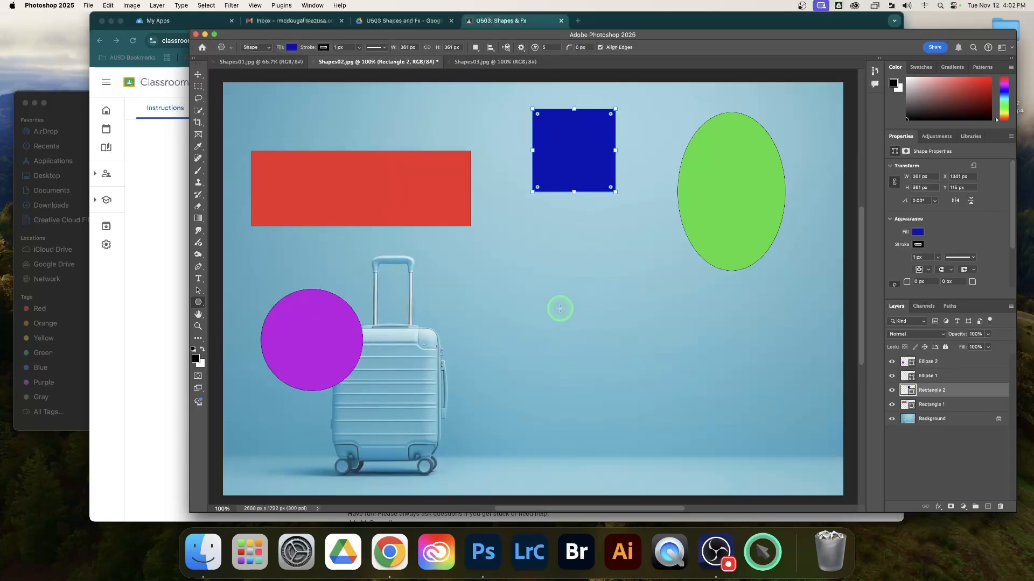
pyautogui.moveTo(562, 305); pyautogui.dragTo(664, 400)
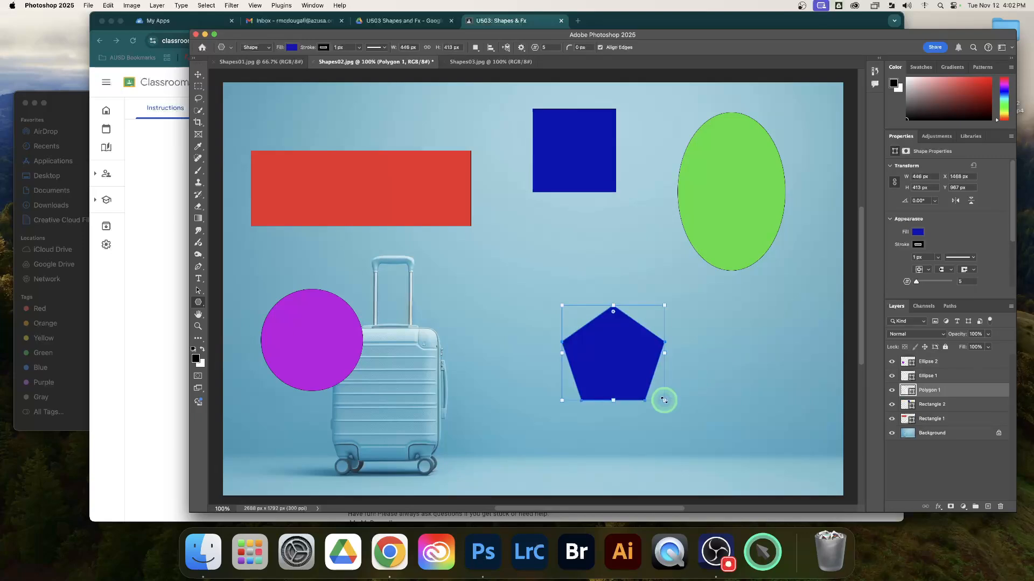
pyautogui.press('super+z')
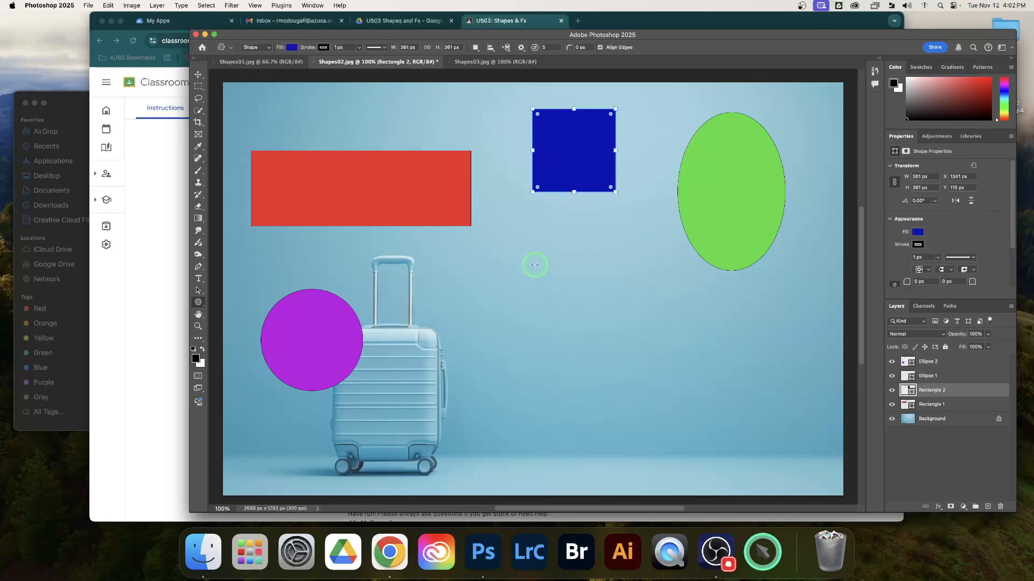
# Step: Try star ratios of 80% and 50% by drawing a five-pointed star with each and undoing it
pyautogui.click(522, 49)
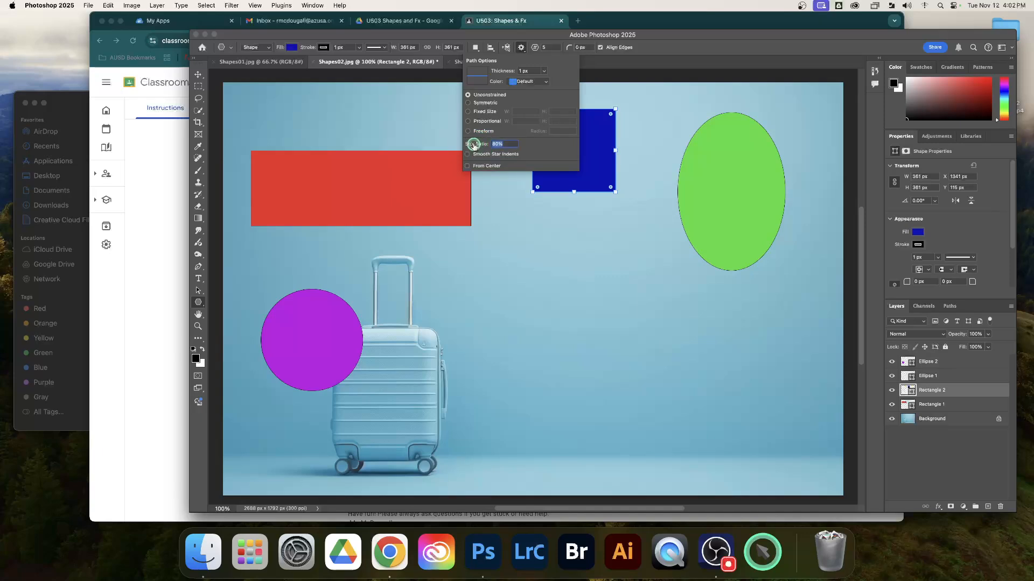
pyautogui.click(517, 305)
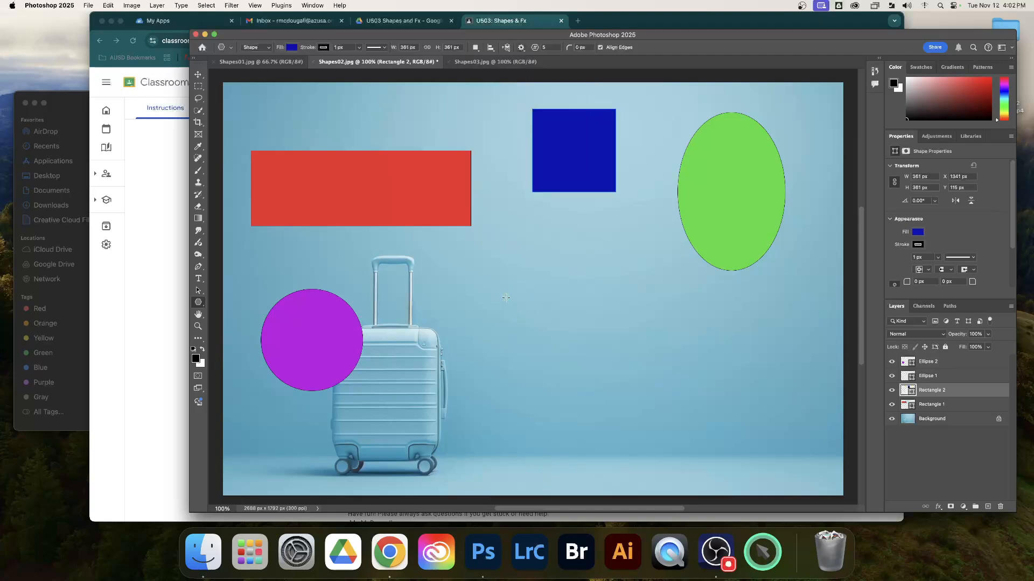
pyautogui.moveTo(512, 301); pyautogui.dragTo(606, 399)
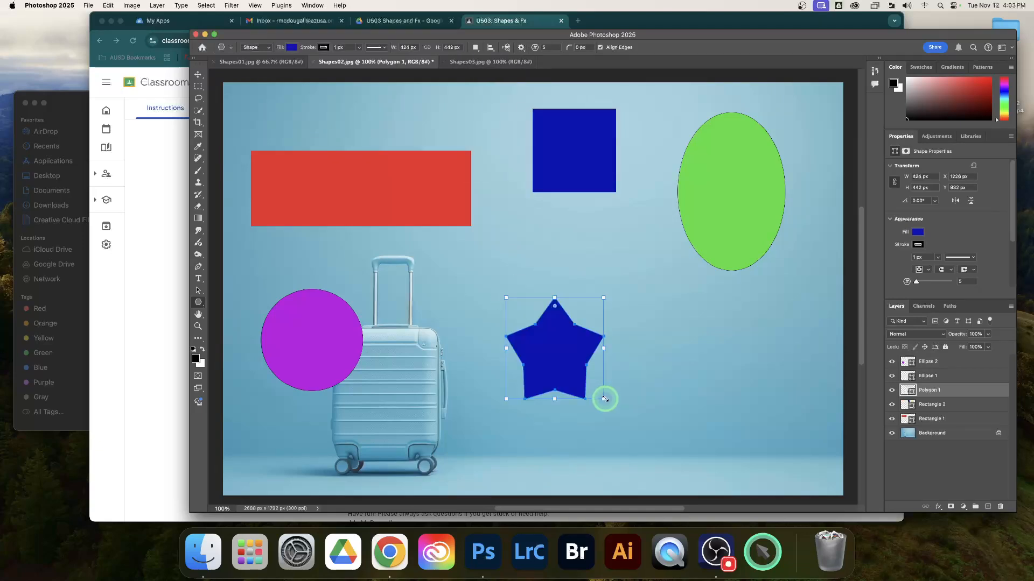
pyautogui.press('super+z')
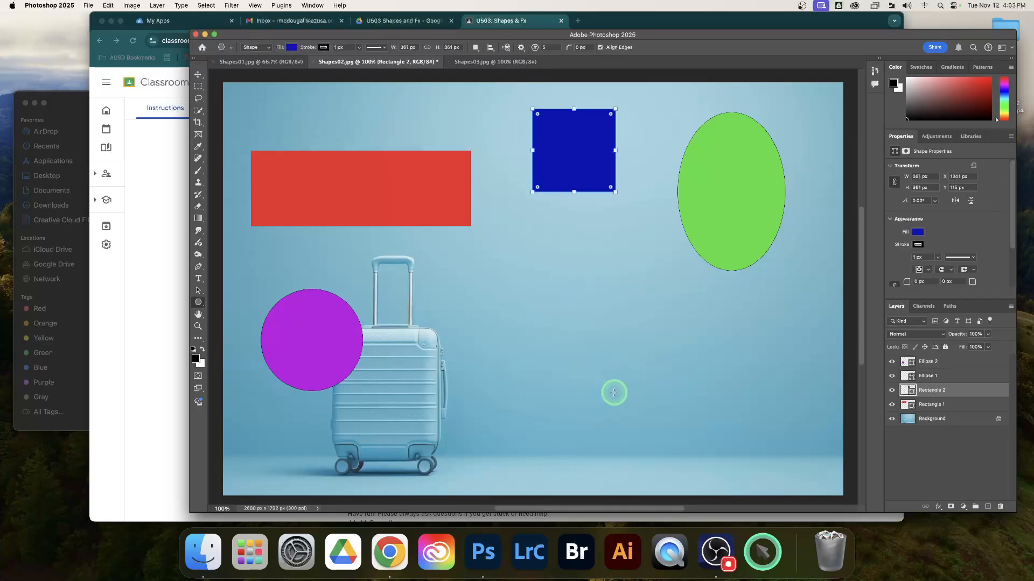
pyautogui.click(520, 47)
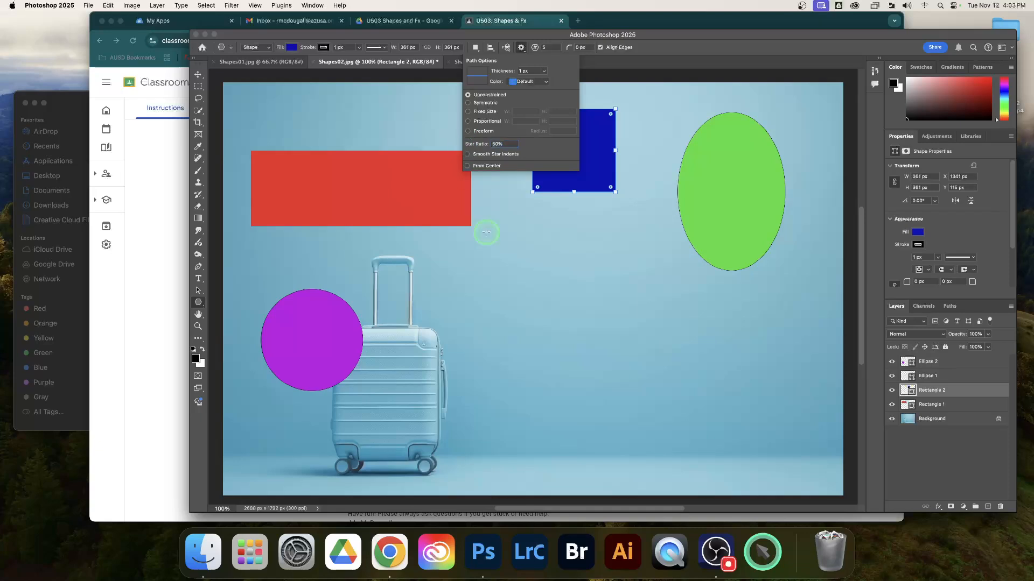
pyautogui.moveTo(489, 293); pyautogui.dragTo(612, 412)
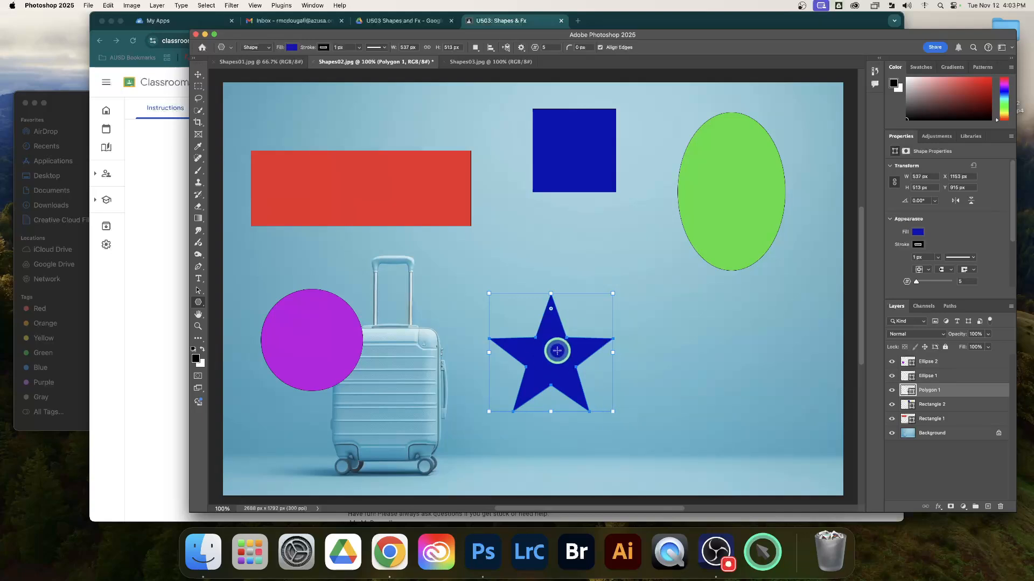
pyautogui.press('super+z')
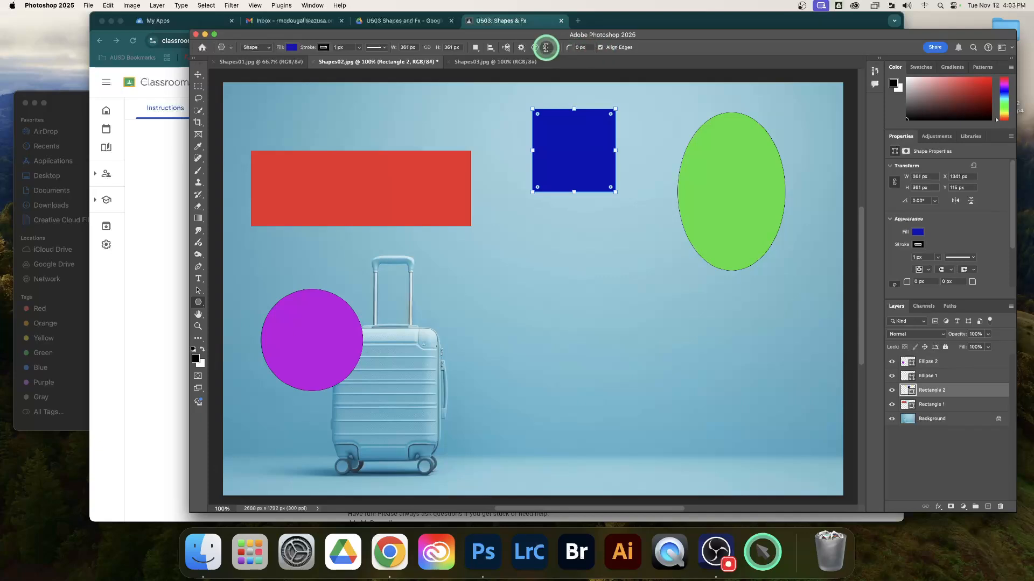
# Step: Set the Polygon tool to 6 sides, draw a trial star about 884 × 716 px and undo it
pyautogui.click(545, 48)
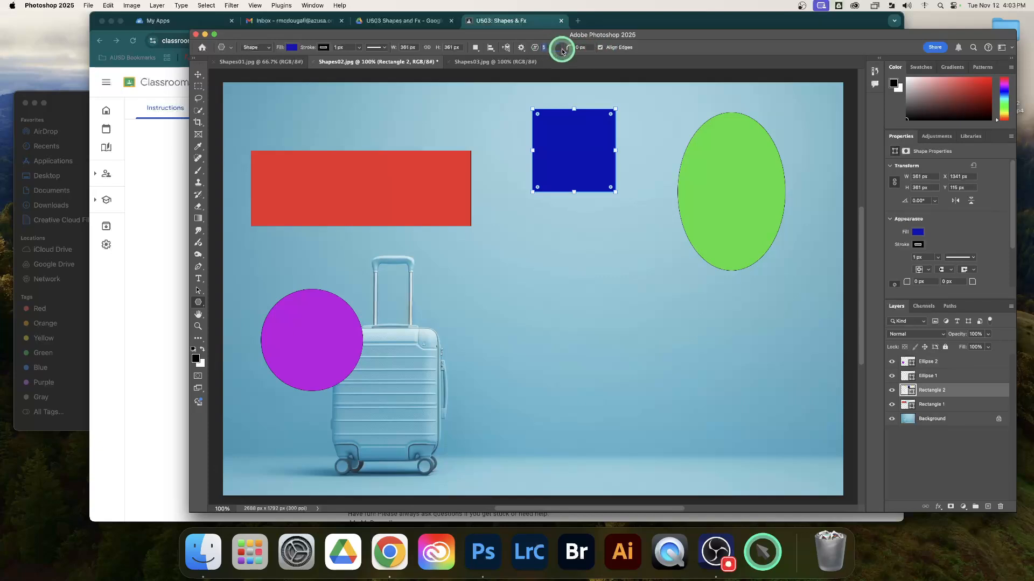
pyautogui.write('6')
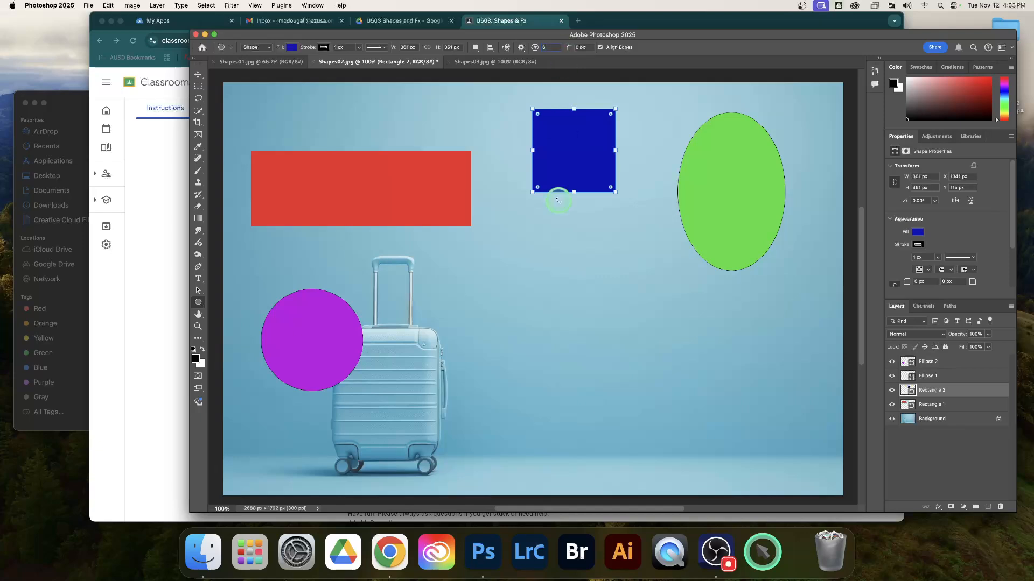
pyautogui.scroll(-2, 519, 305)
pyautogui.hscroll(-2, 519, 305)
pyautogui.hscroll(2, 520, 288)
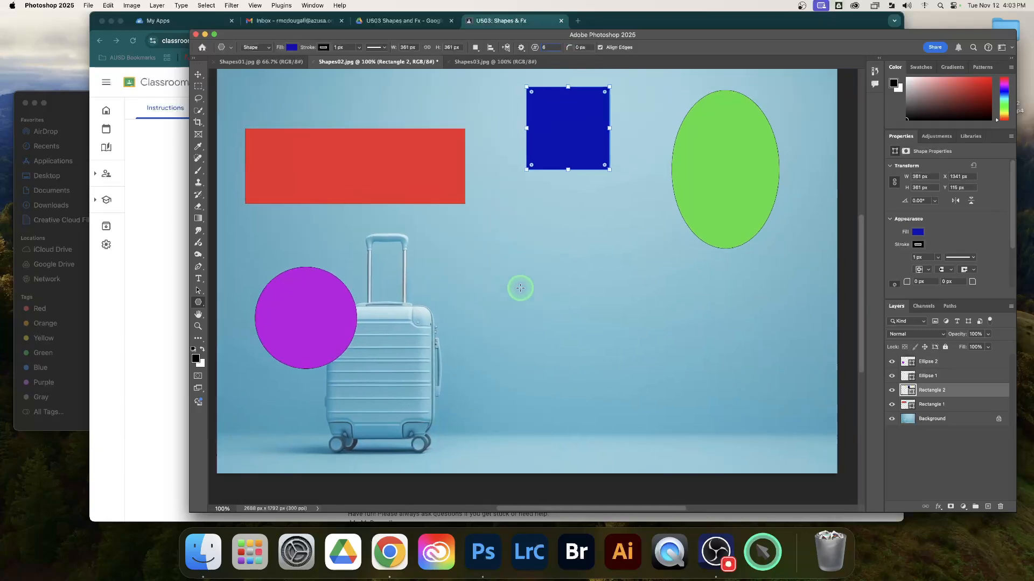
pyautogui.scroll(3, 520, 288)
pyautogui.scroll(-2, 520, 289)
pyautogui.moveTo(496, 277); pyautogui.dragTo(701, 442)
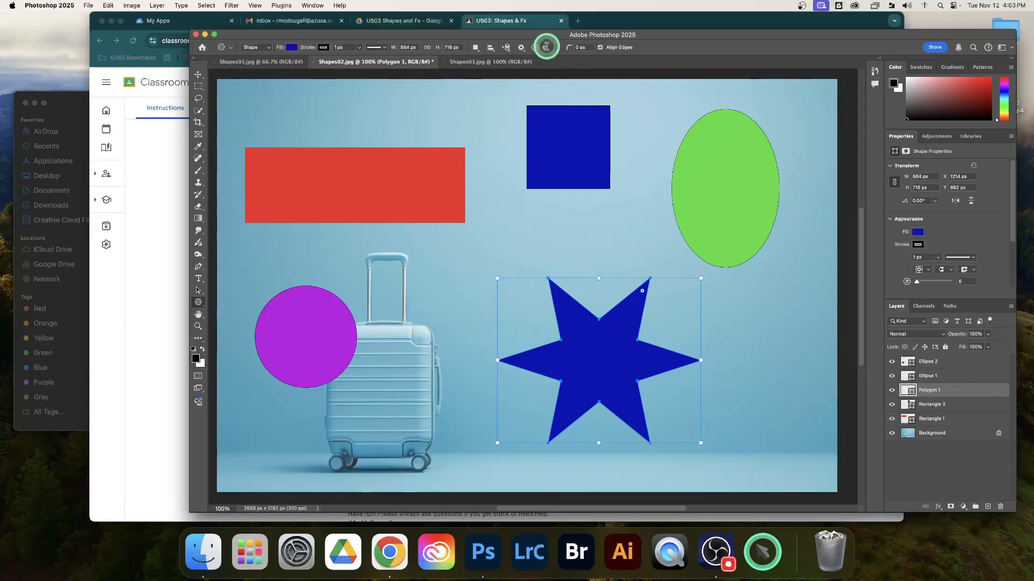
pyautogui.press('super+z')
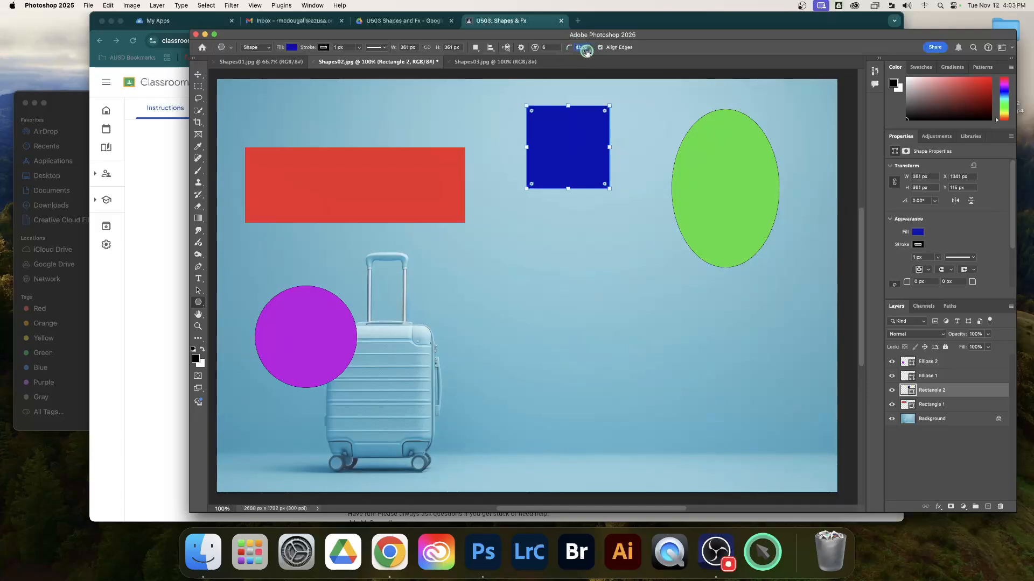
# Step: Try a 22 px corner radius on a six-pointed star about 595 × 535 px and undo the star
pyautogui.moveTo(578, 53); pyautogui.dragTo(580, 53)
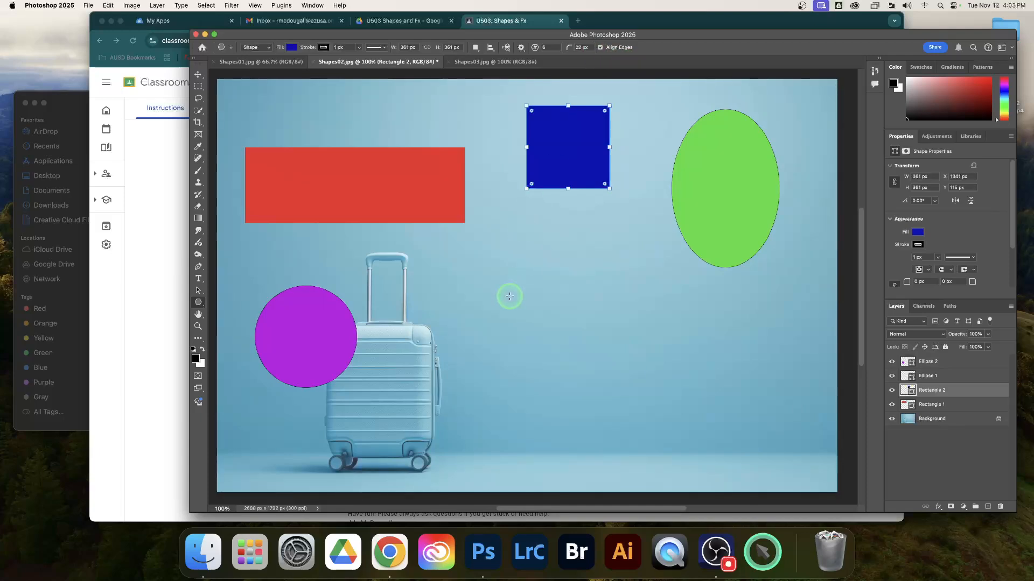
pyautogui.moveTo(507, 278); pyautogui.dragTo(659, 416)
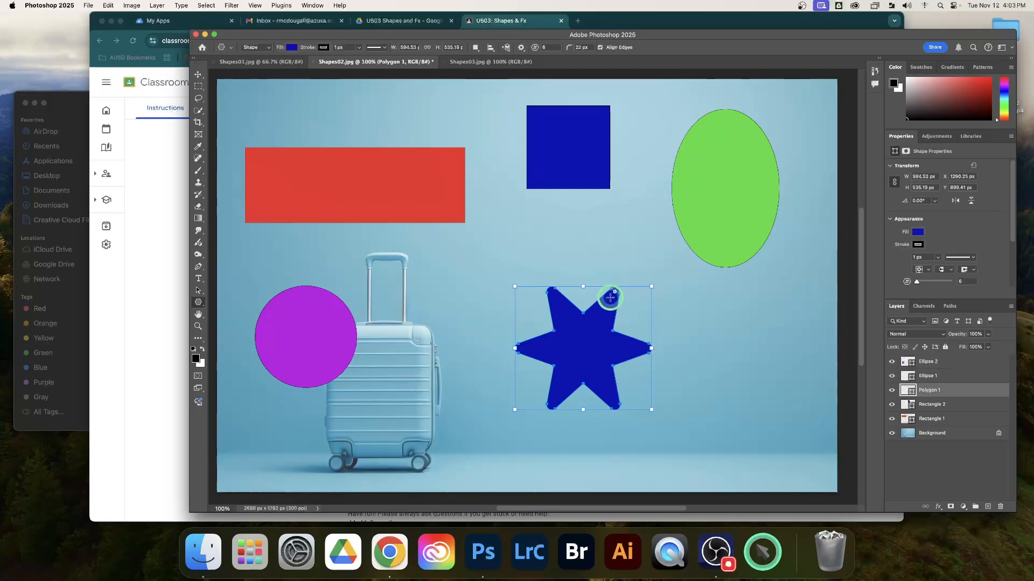
pyautogui.press('super+z')
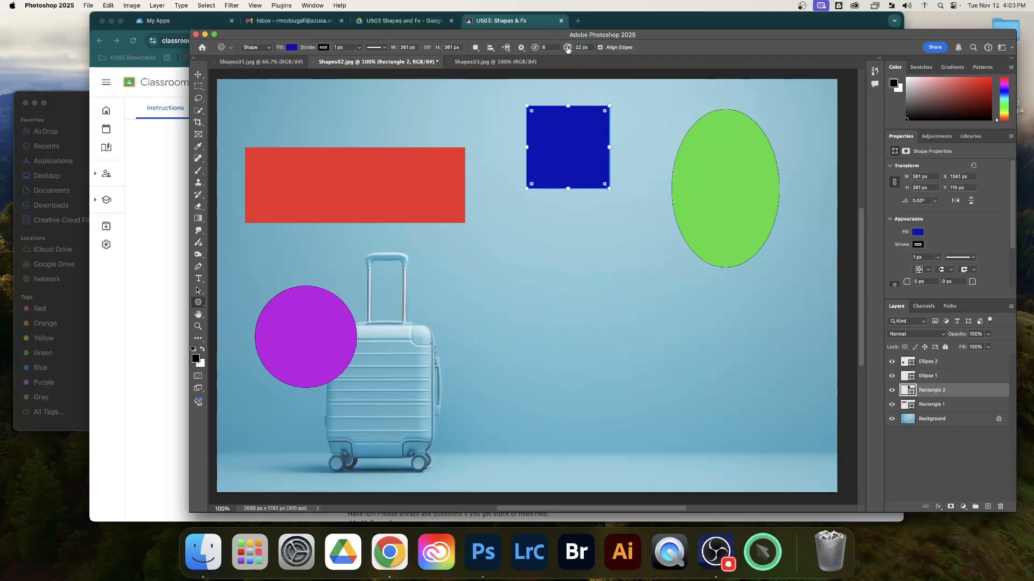
# Step: Set the corner radius to 81 px, test it on a six-pointed star about 478 × 463 px and undo the star
pyautogui.moveTo(588, 49); pyautogui.dragTo(595, 48)
pyautogui.moveTo(485, 288); pyautogui.dragTo(619, 414)
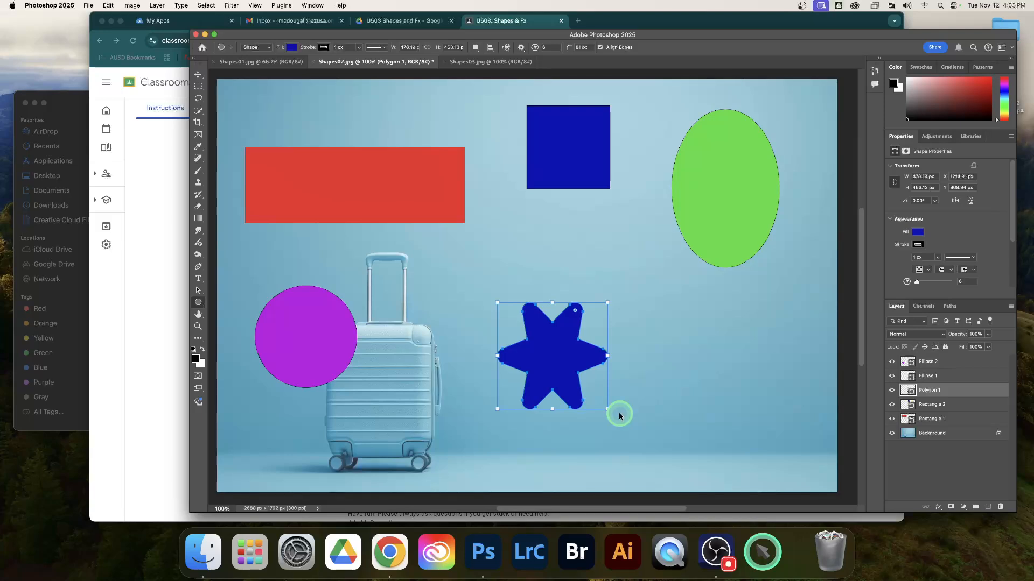
pyautogui.press('super+z')
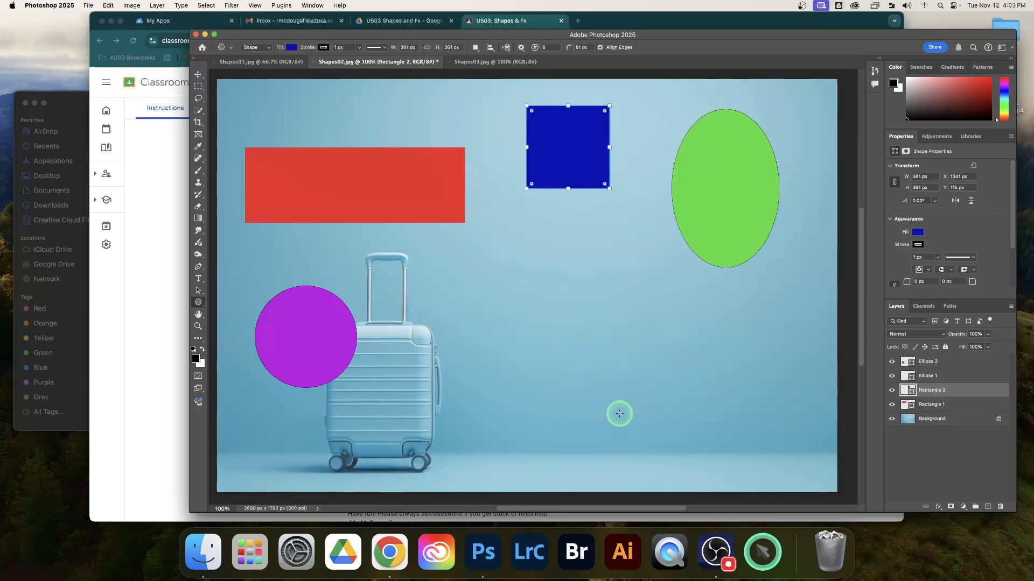
# Step: Draw a six-pointed star about 566 × 540 px with a 70% star ratio beside the suitcase and fill it with gold (#e0ab1b)
pyautogui.click(518, 47)
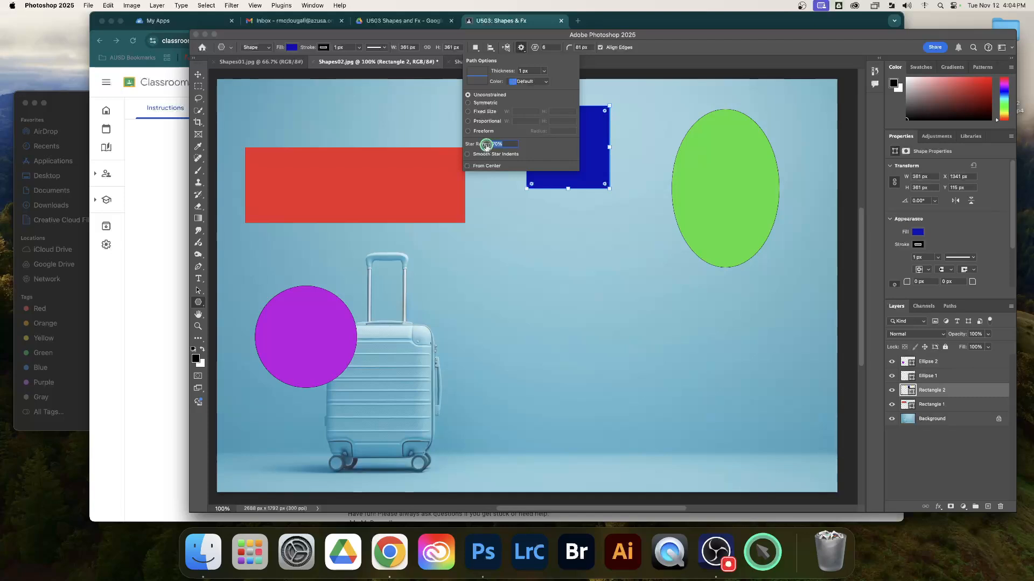
pyautogui.moveTo(472, 285); pyautogui.dragTo(610, 410)
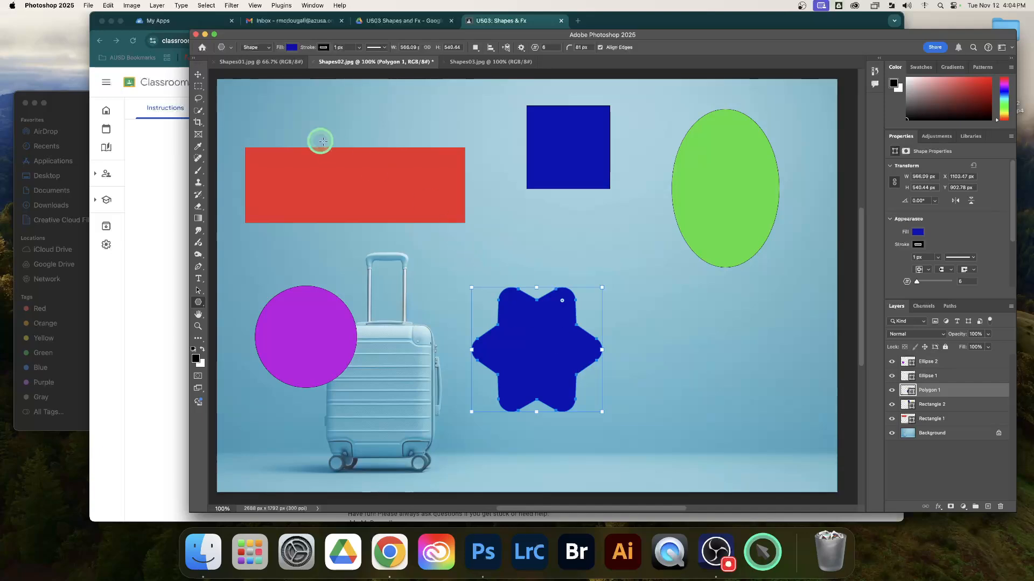
pyautogui.click(292, 51)
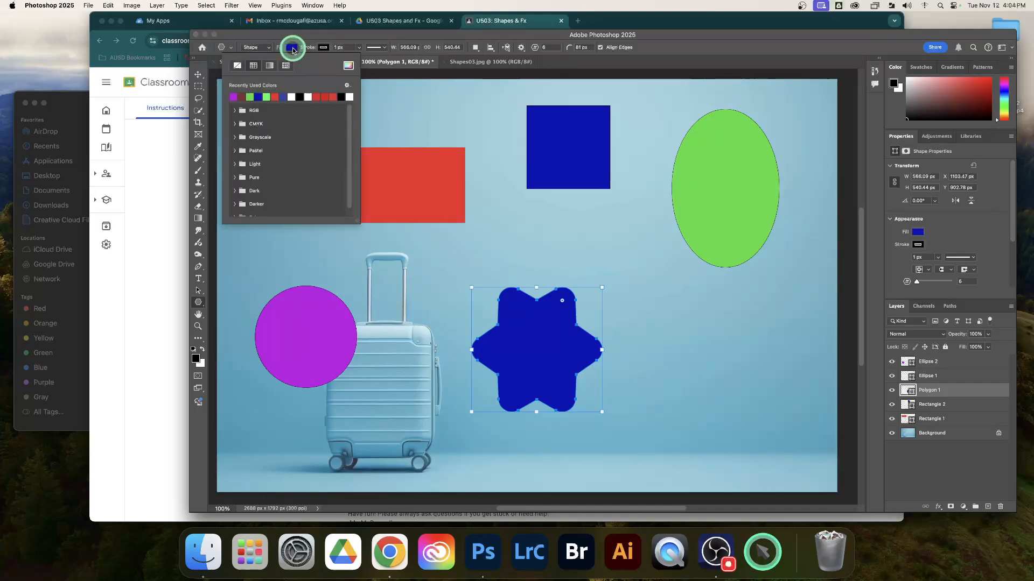
pyautogui.click(345, 65)
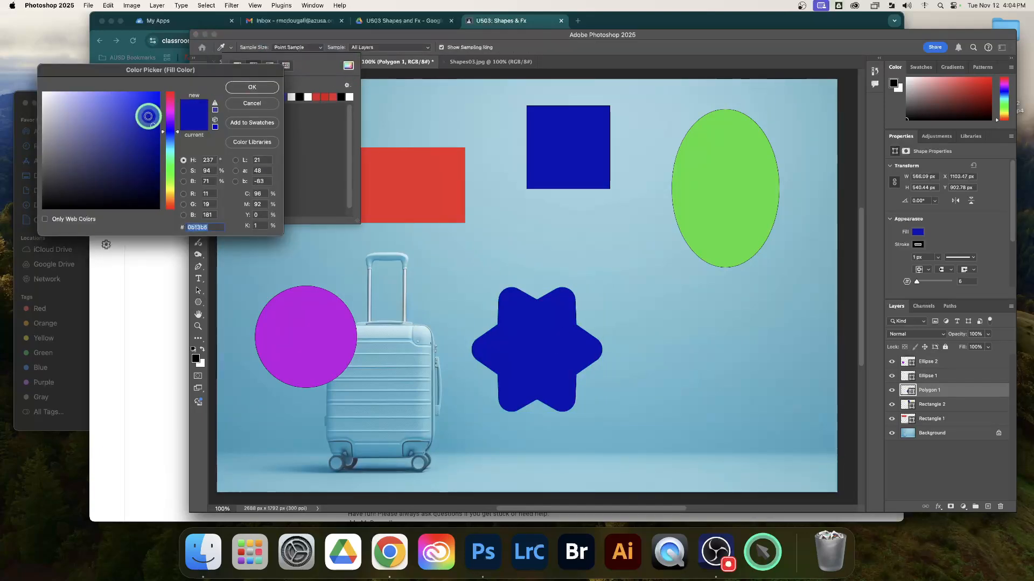
pyautogui.moveTo(169, 160); pyautogui.dragTo(169, 196)
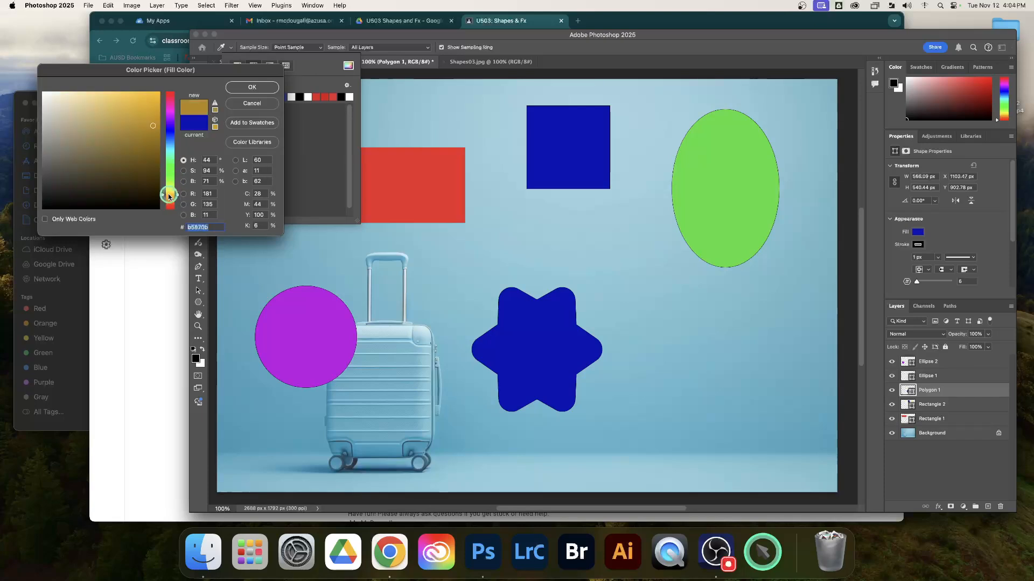
pyautogui.click(144, 102)
pyautogui.click(242, 87)
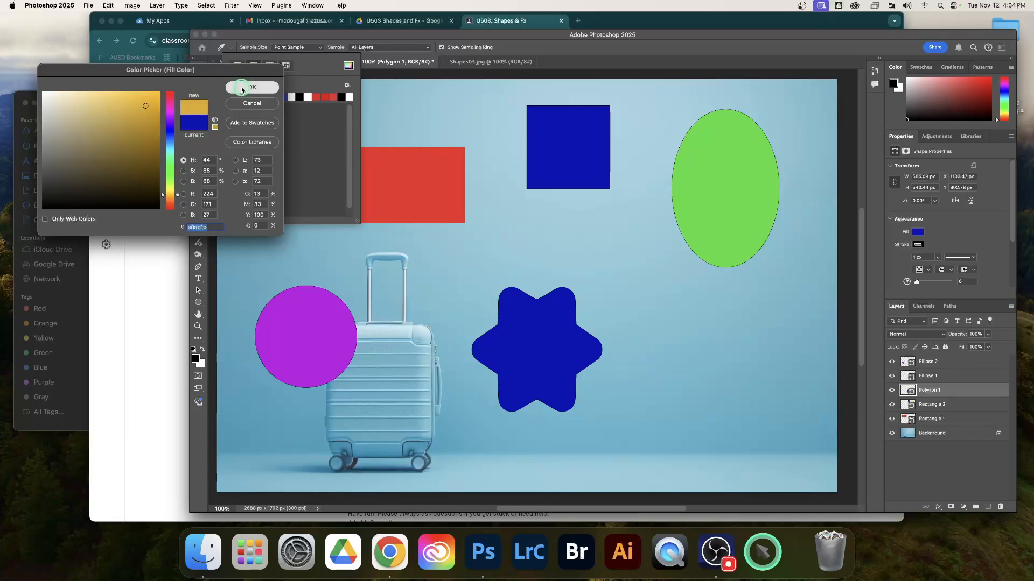
pyautogui.click(657, 45)
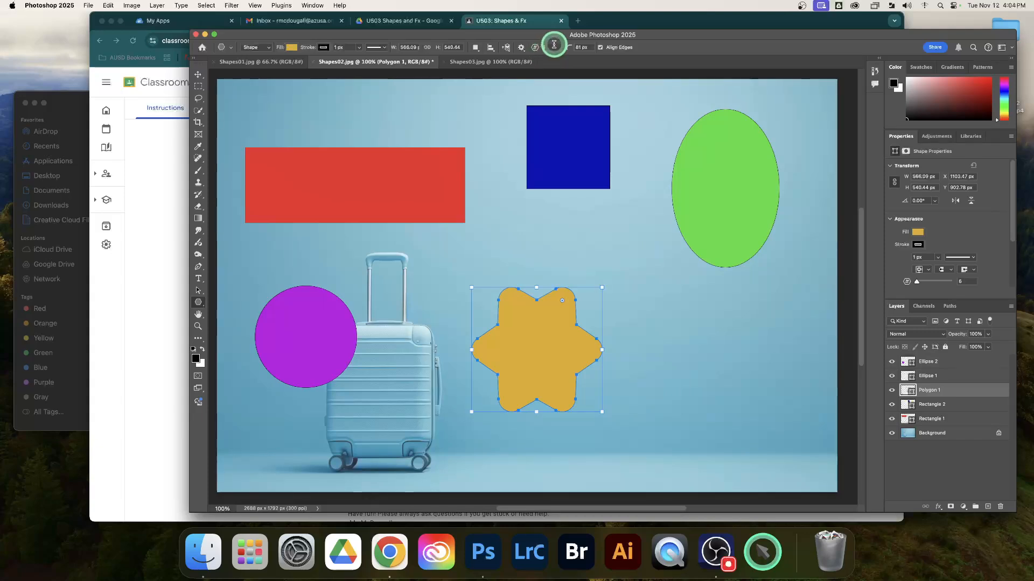
# Step: Check the custom shape requirement in the Classroom assignment, return to Photoshop and deselect the star's layer
pyautogui.click(507, 24)
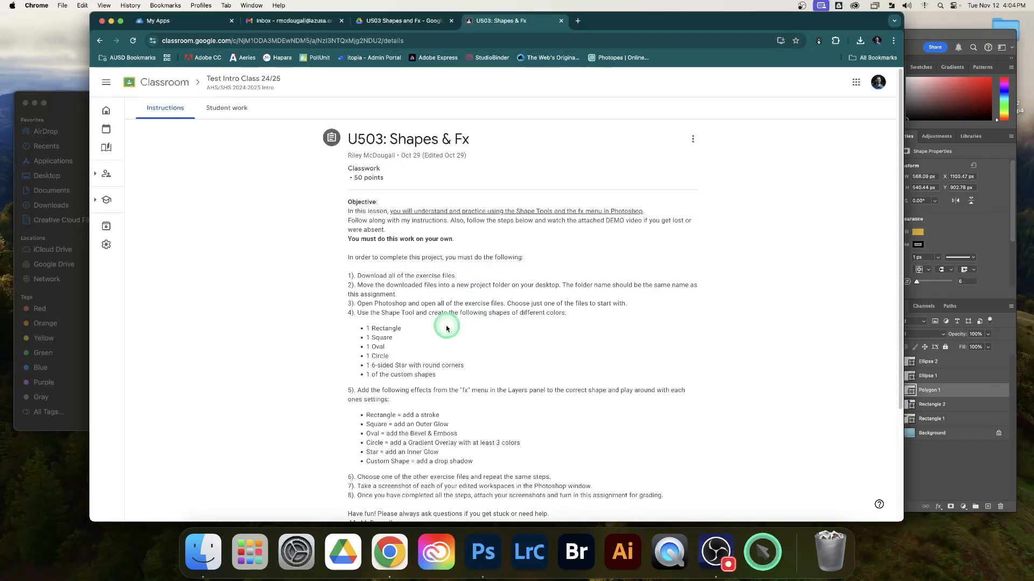
pyautogui.moveTo(405, 375); pyautogui.dragTo(437, 379)
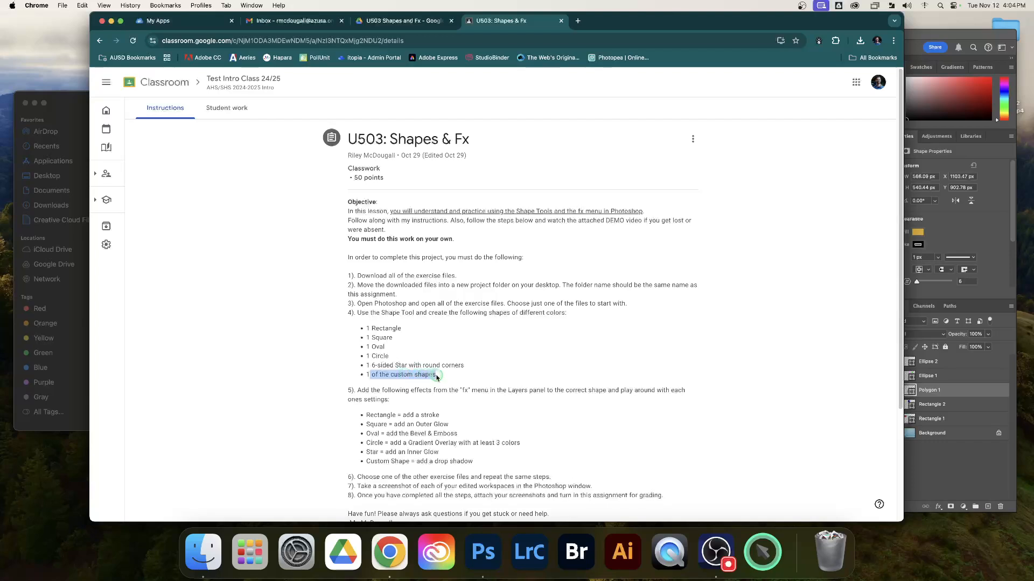
pyautogui.click(458, 374)
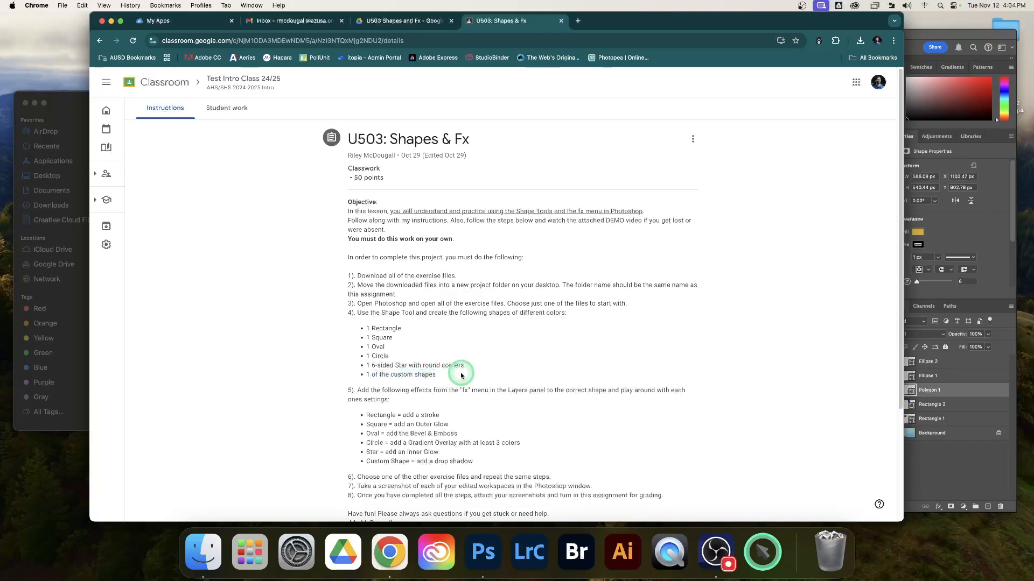
pyautogui.click(924, 39)
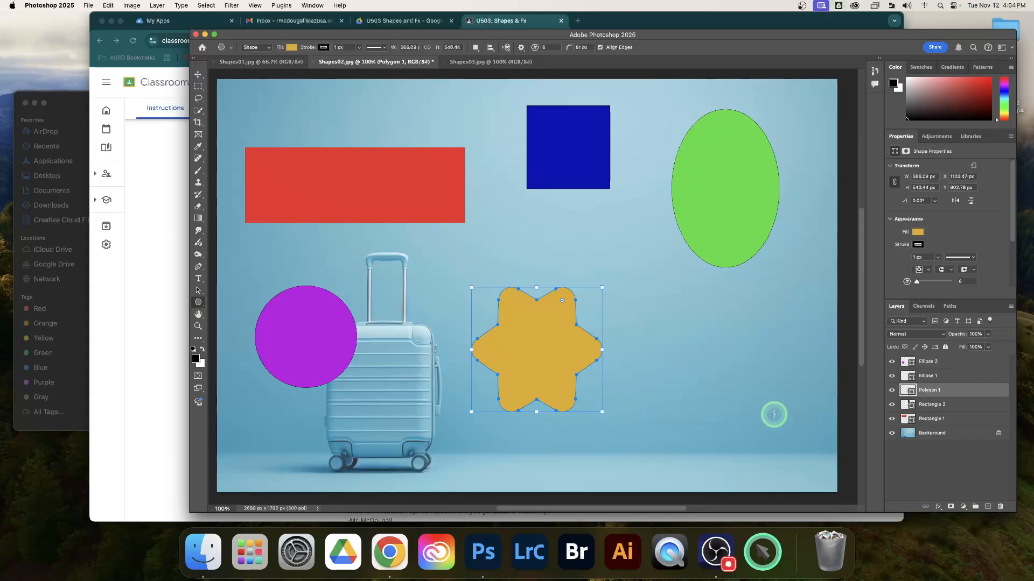
pyautogui.click(955, 461)
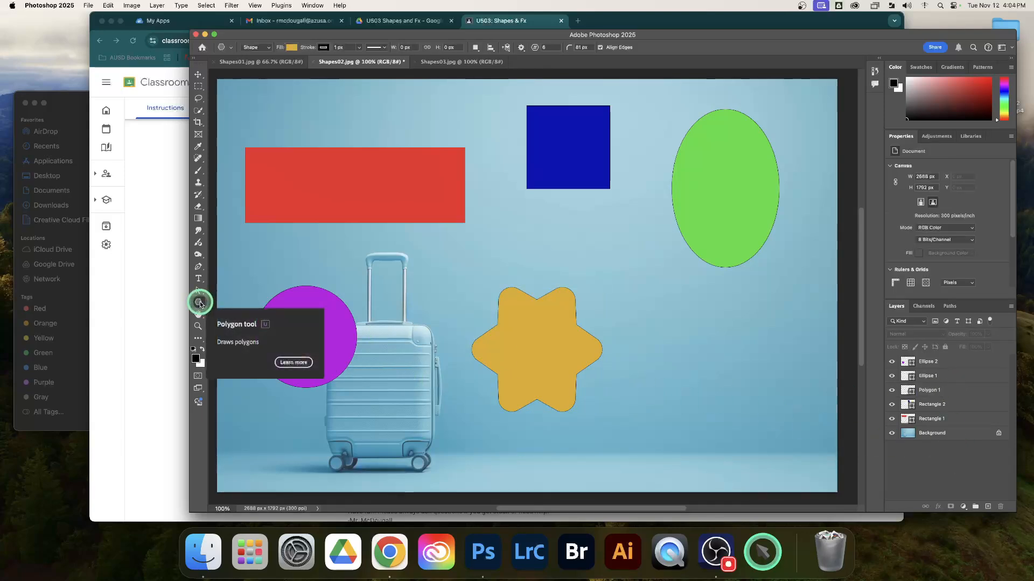
# Step: Activate the Custom Shape tool and expand the Wild Animals group among the available shapes
pyautogui.click(200, 305)
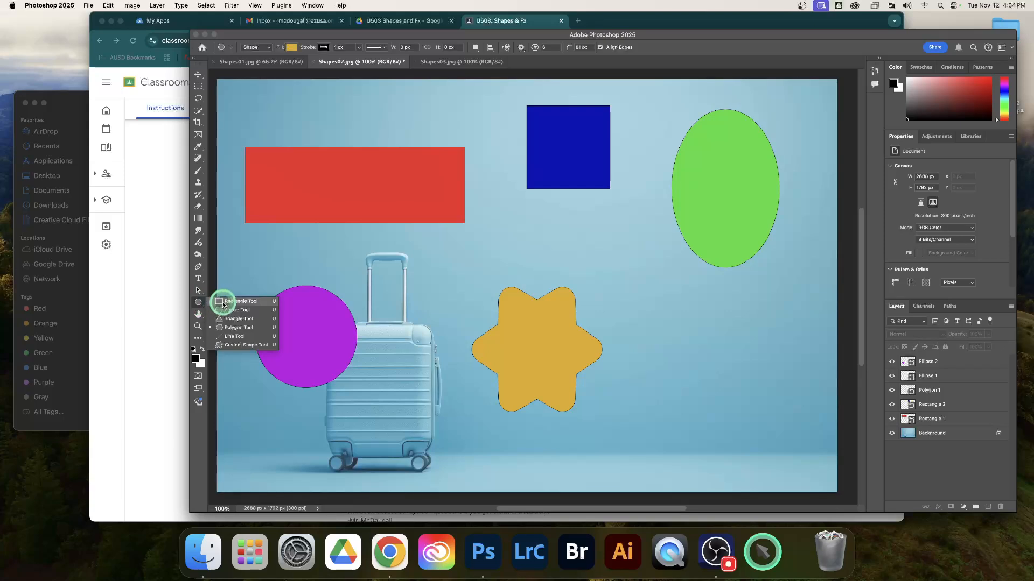
pyautogui.click(243, 345)
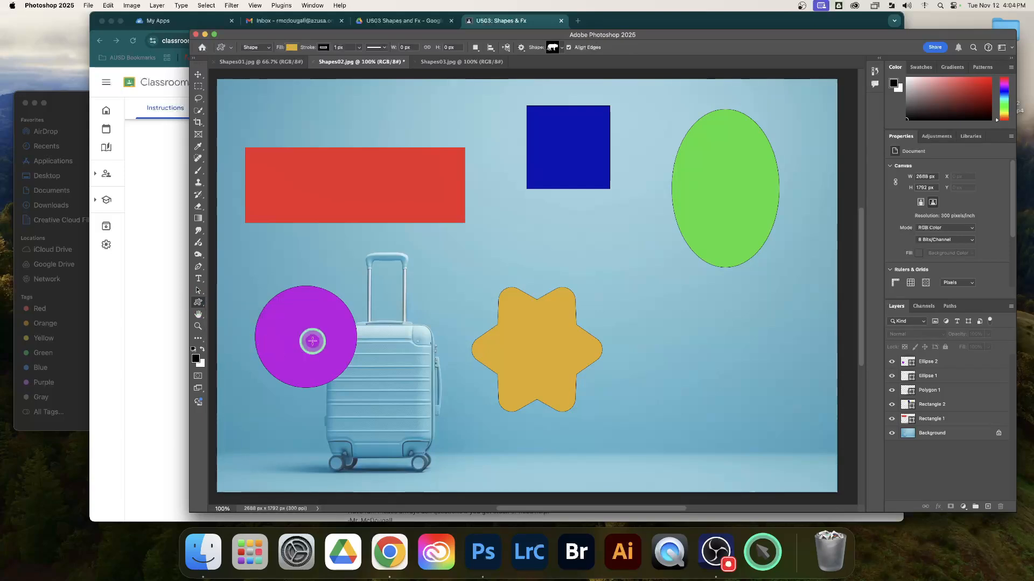
pyautogui.click(562, 48)
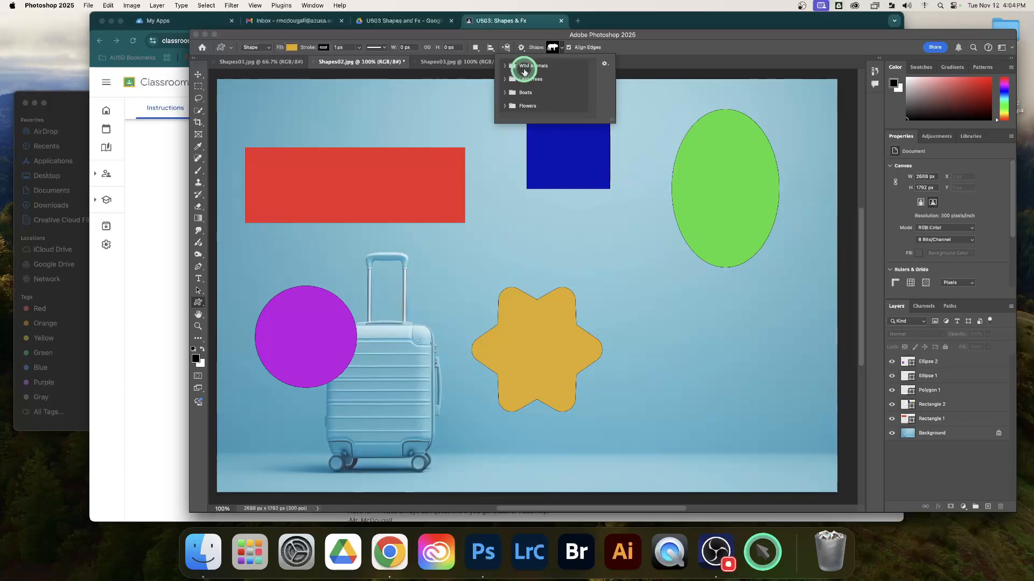
pyautogui.click(506, 66)
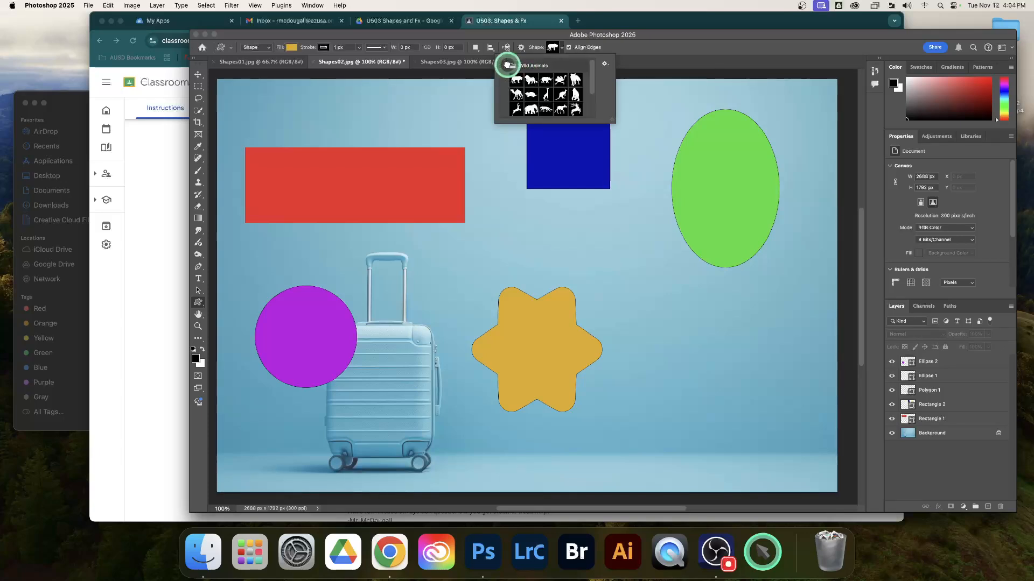
# Step: Try a rhino custom shape about 874 × 547 px beside the gold star and undo it
pyautogui.click(546, 82)
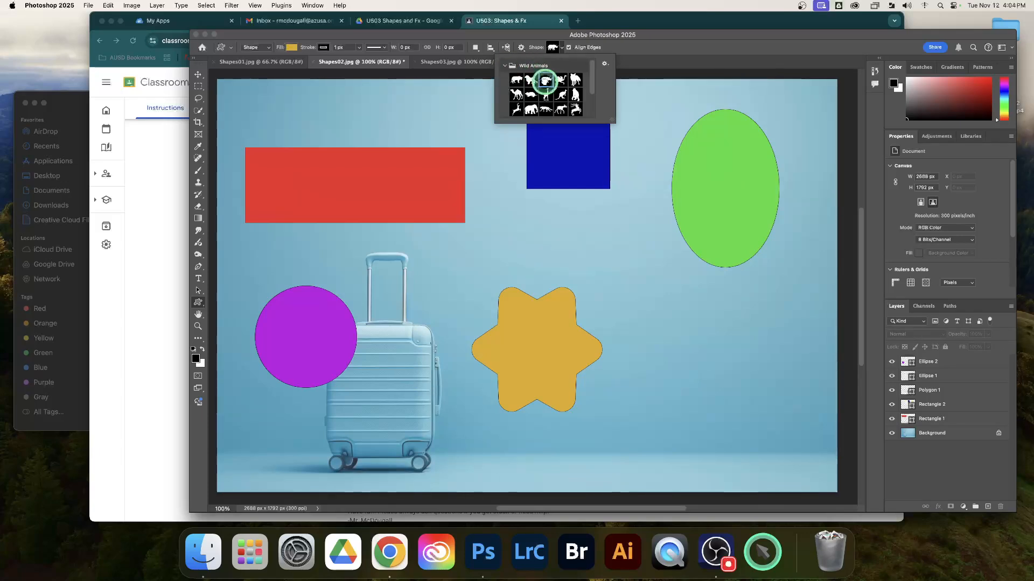
pyautogui.moveTo(617, 304); pyautogui.dragTo(819, 429)
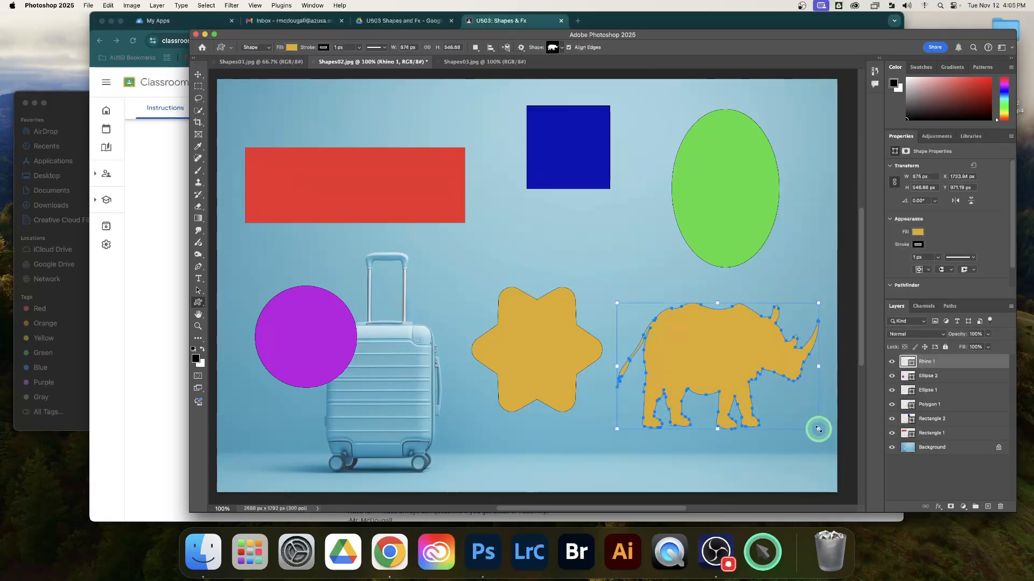
pyautogui.press('super+z')
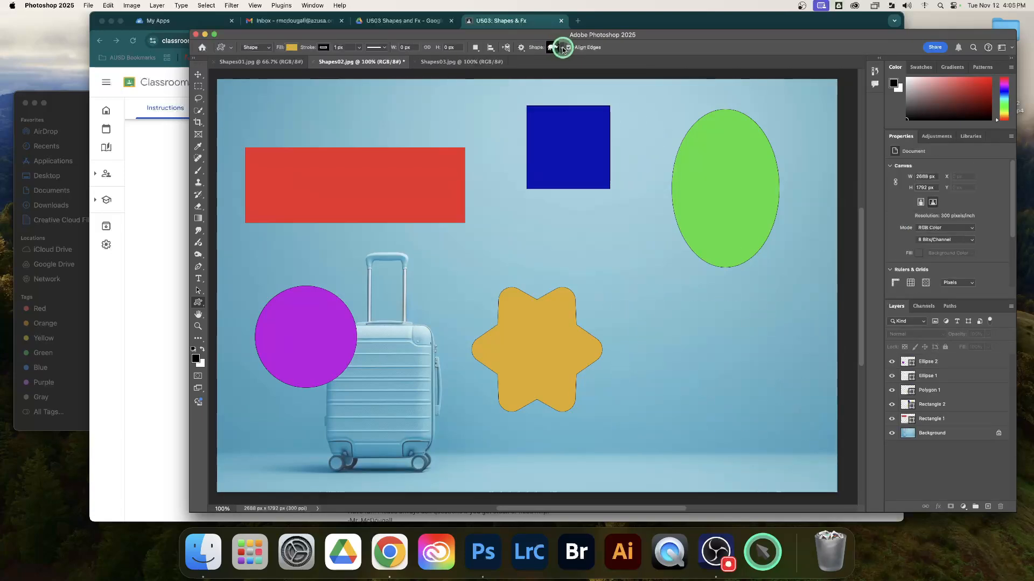
# Step: Try an elm tree from the Leaf Trees shapes, about 584 × 717 px, beside the gold star and undo it
pyautogui.click(550, 47)
pyautogui.scroll(-3, 566, 100)
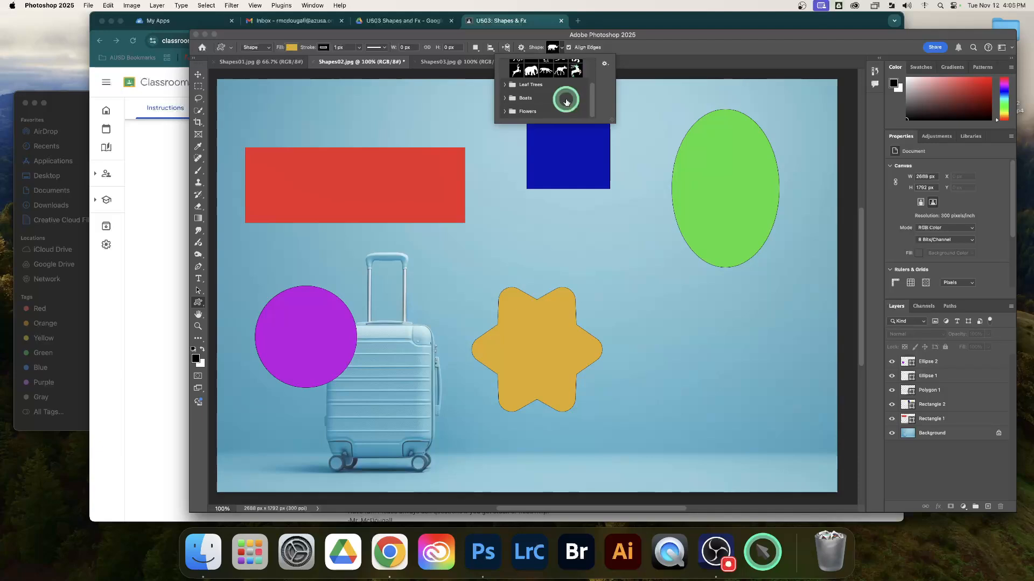
pyautogui.click(505, 86)
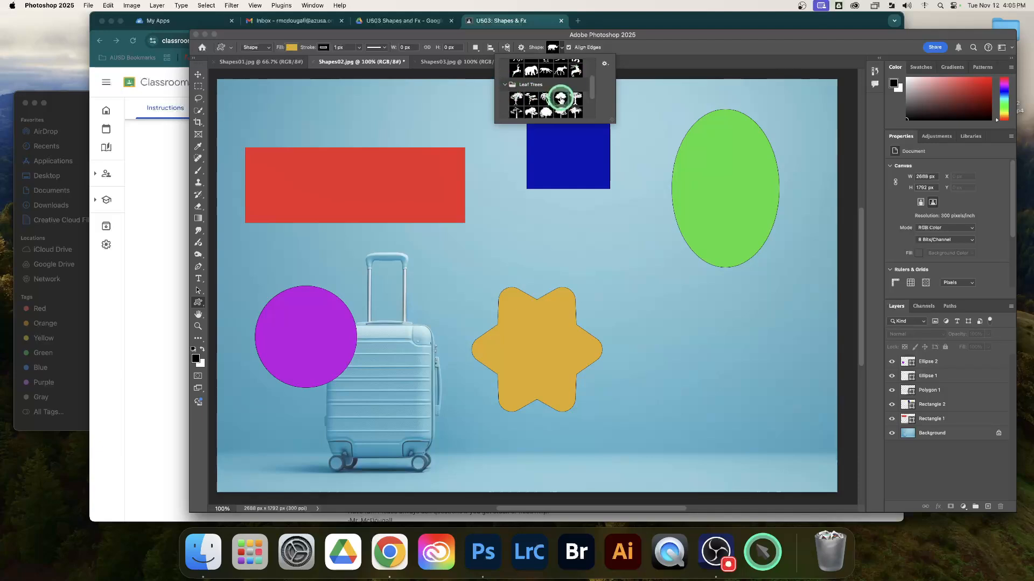
pyautogui.click(560, 99)
pyautogui.moveTo(661, 303); pyautogui.dragTo(796, 468)
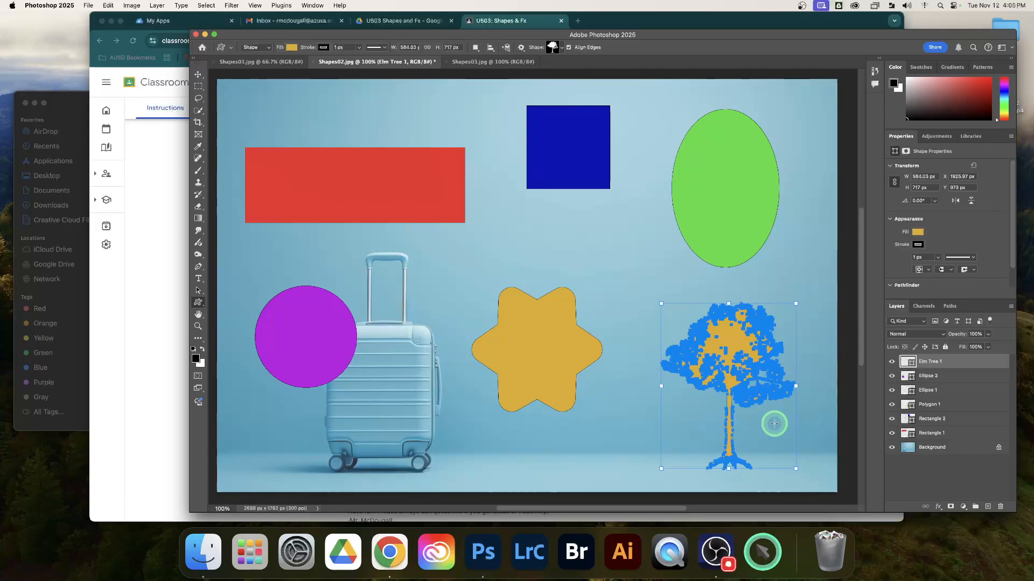
pyautogui.press('super+z')
# Step: Draw an ape from the Wild Animals shapes, about 662 × 807 px, beside the star and below the green oval
pyautogui.click(553, 46)
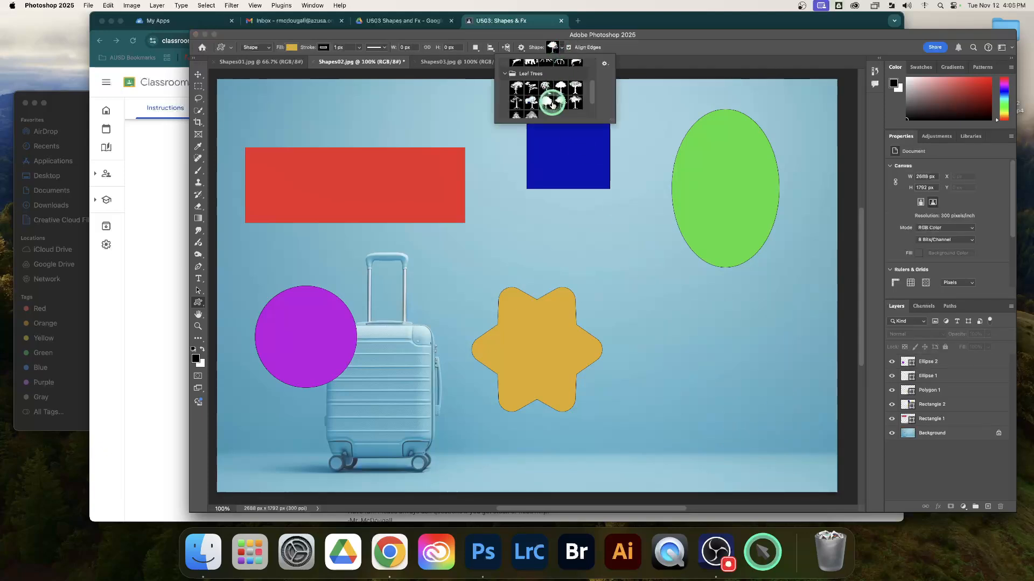
pyautogui.click(504, 73)
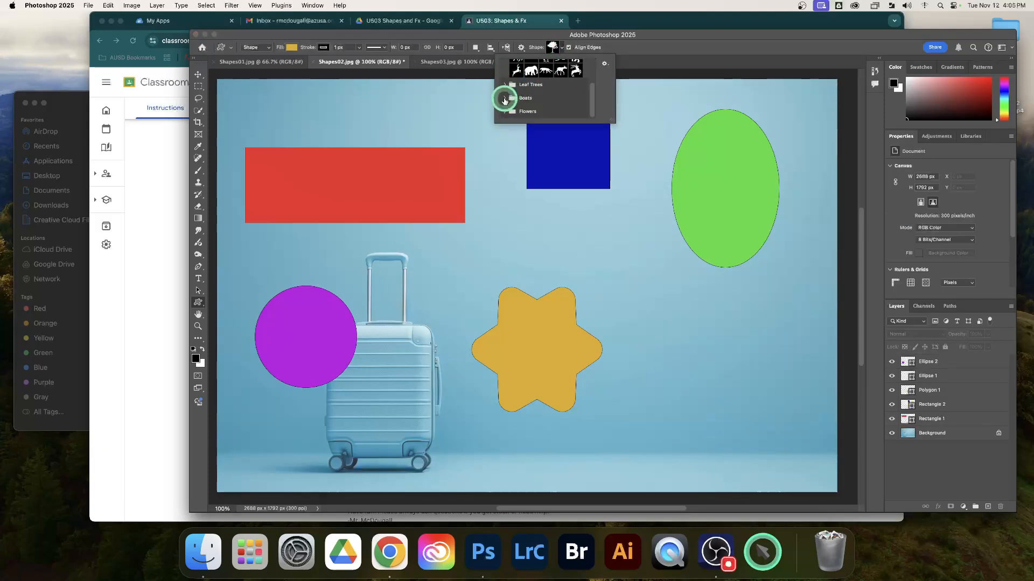
pyautogui.scroll(1, 512, 96)
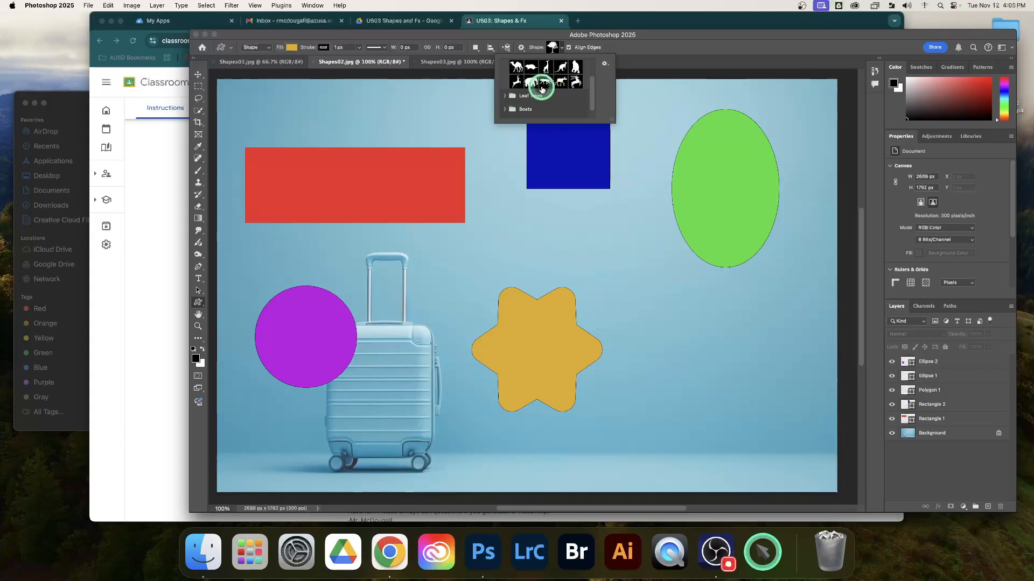
pyautogui.click(575, 67)
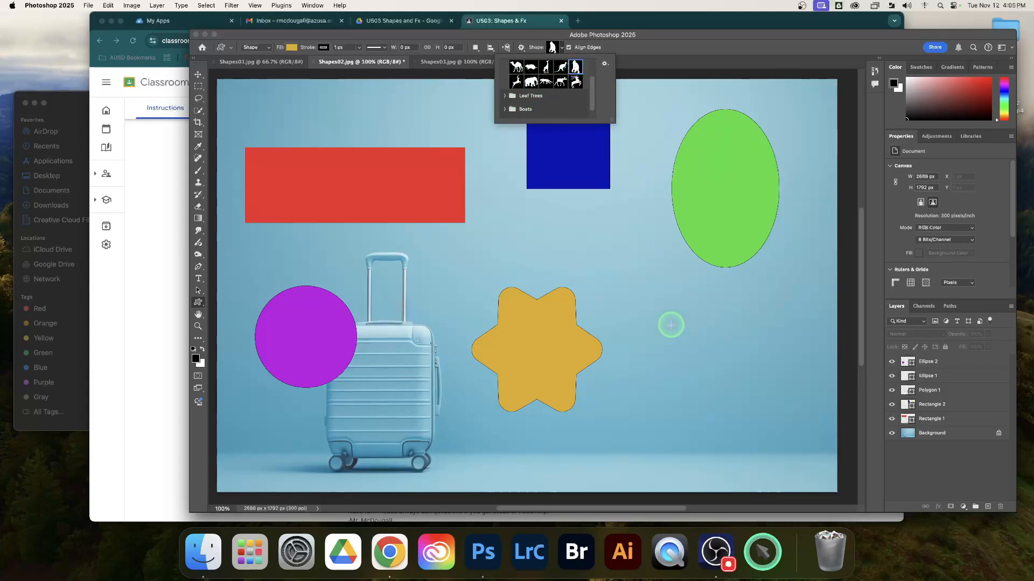
pyautogui.moveTo(650, 298); pyautogui.dragTo(794, 472)
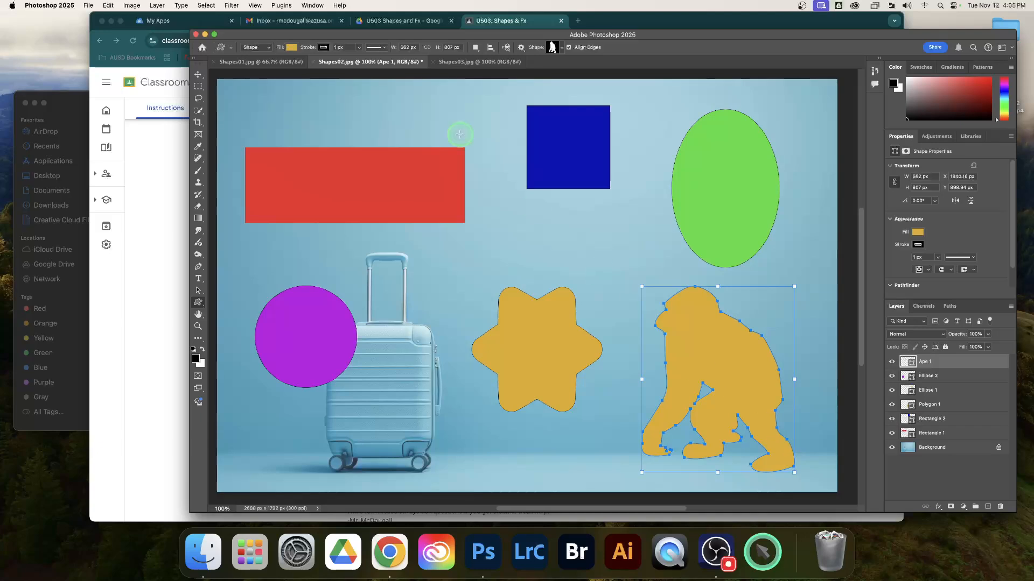
# Step: Fill the ape shape with orange (#e76036) and deselect its layer
pyautogui.click(290, 48)
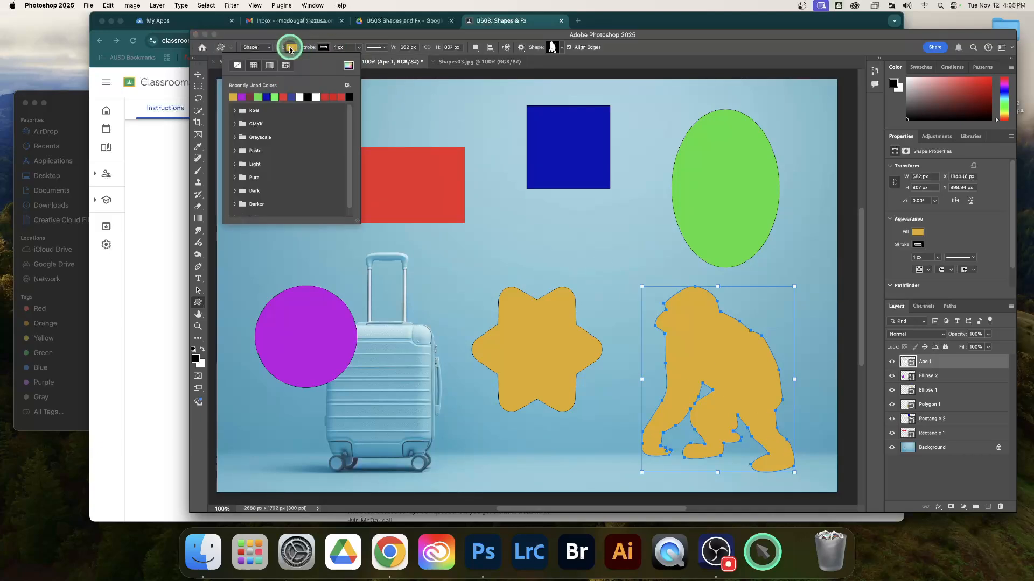
pyautogui.click(349, 65)
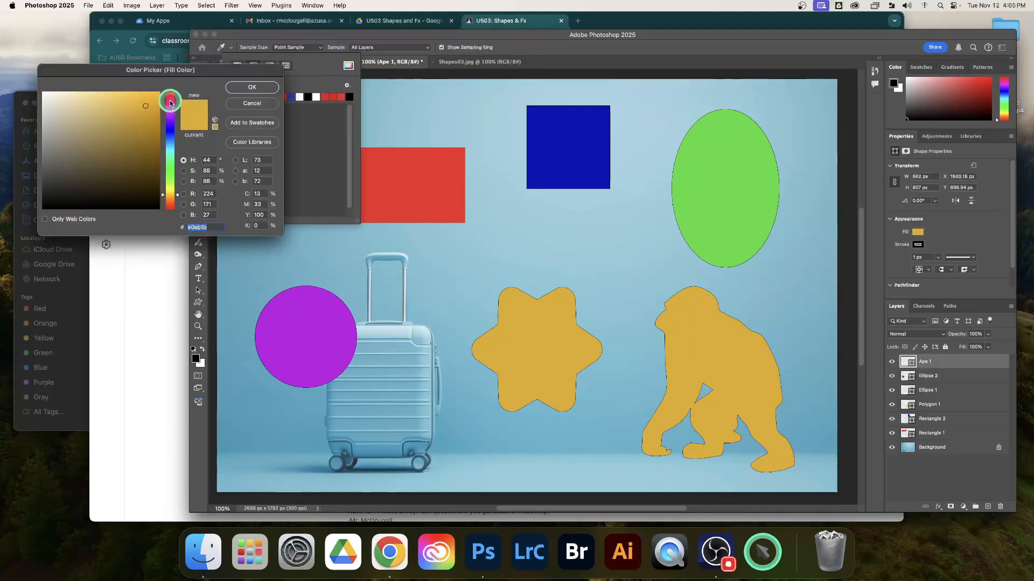
pyautogui.moveTo(170, 103); pyautogui.dragTo(172, 203)
pyautogui.click(132, 102)
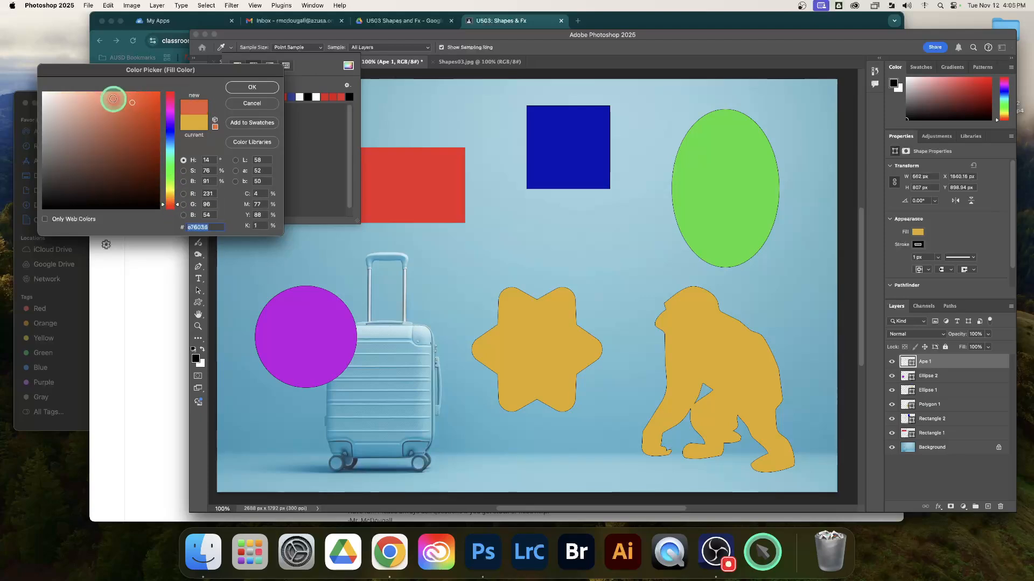
pyautogui.click(258, 88)
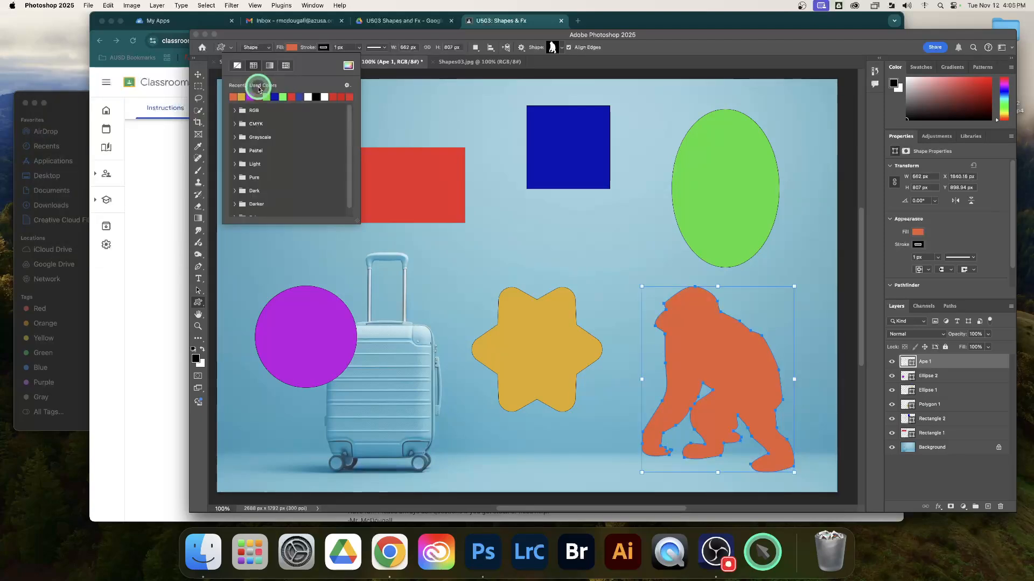
pyautogui.click(682, 42)
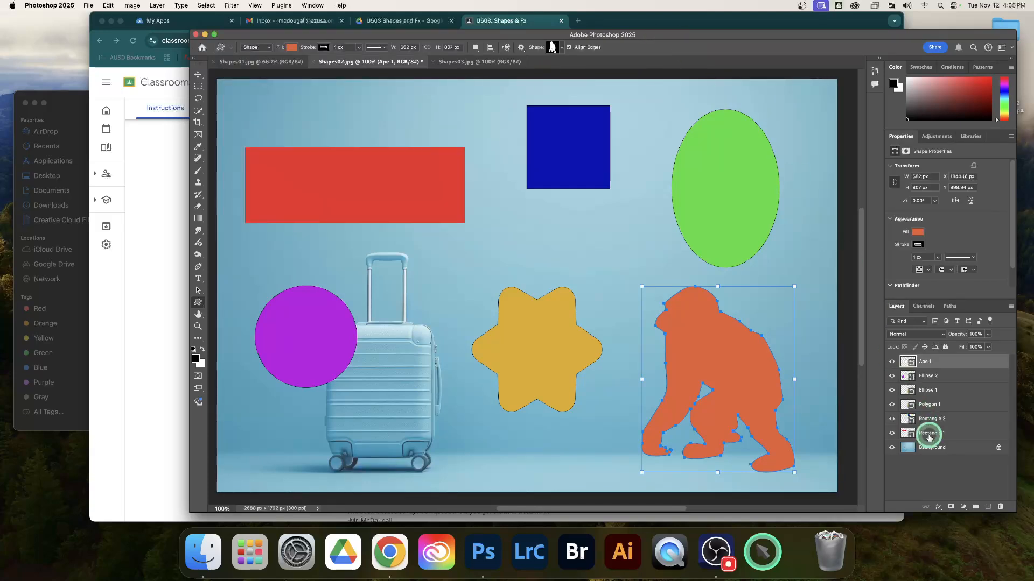
pyautogui.click(938, 468)
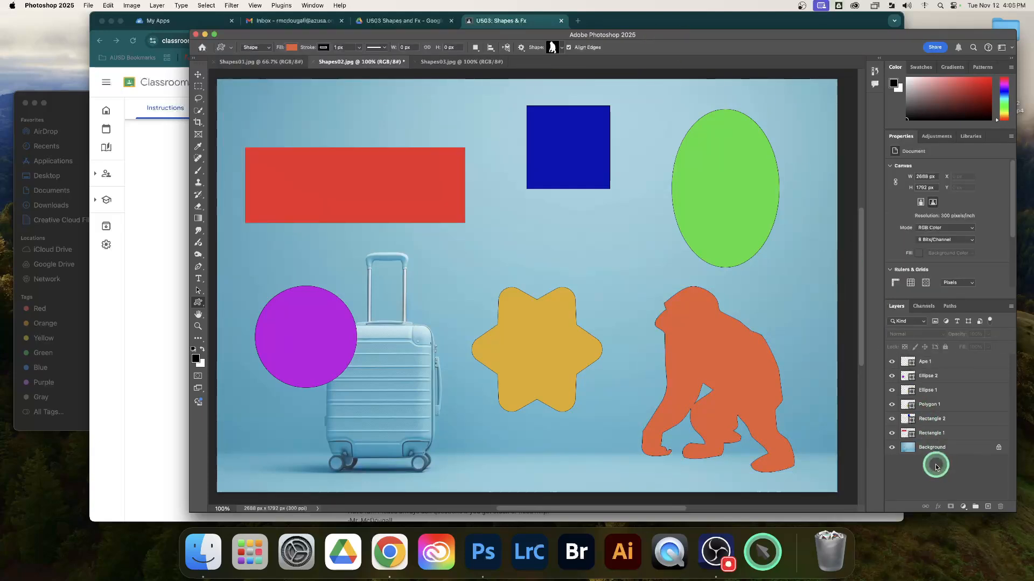
# Step: Check which layer effect each shape requires in the Classroom assignment and return to Photoshop
pyautogui.click(151, 268)
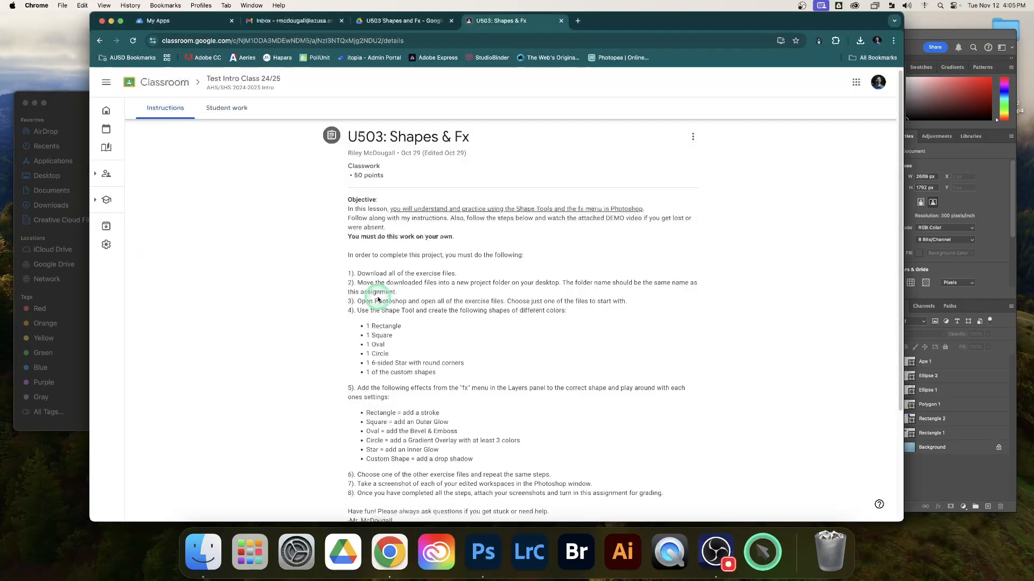
pyautogui.scroll(-1, 555, 339)
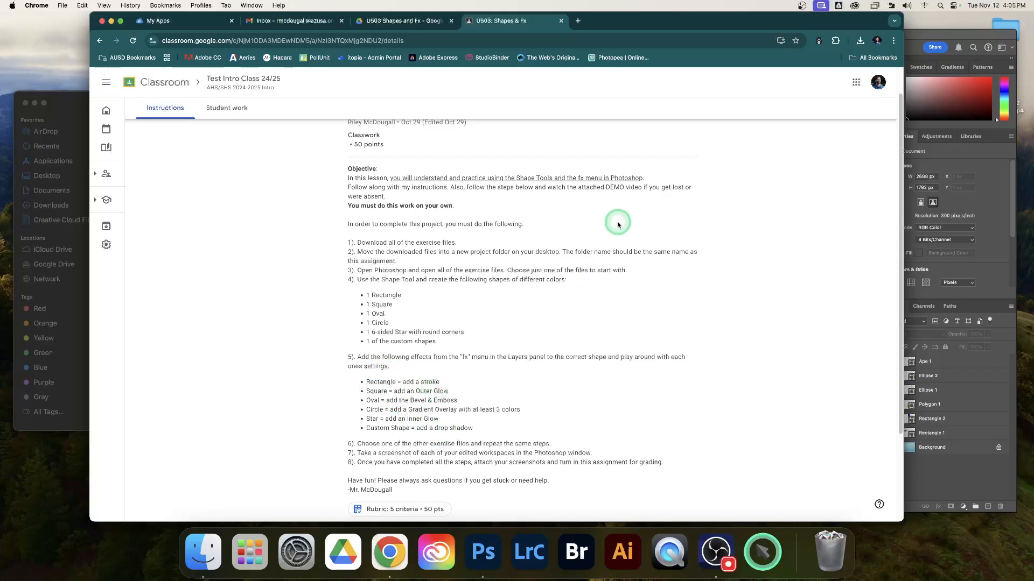
pyautogui.click(956, 464)
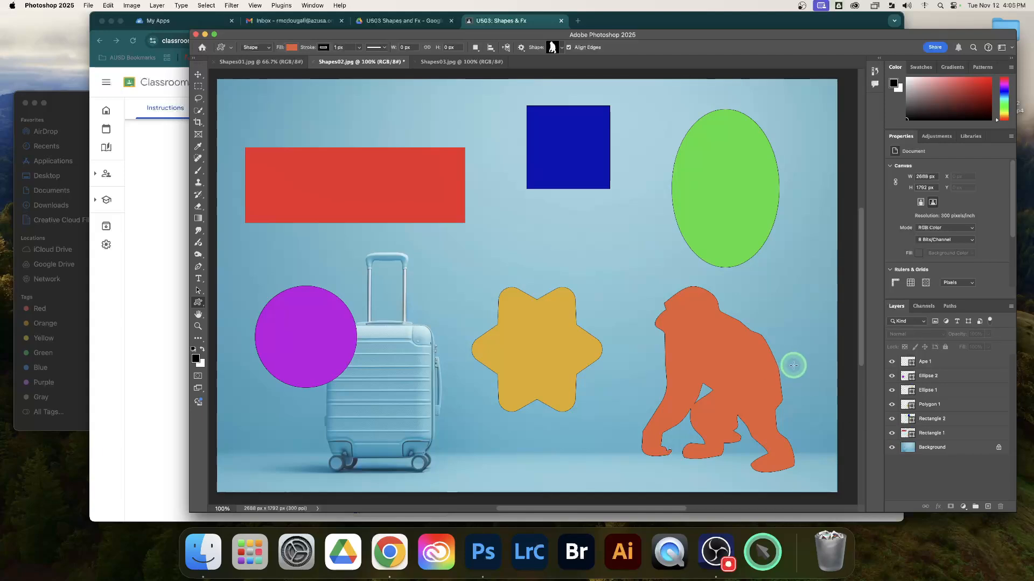
# Step: Select the red rectangle's layer and add a Stroke layer effect to it
pyautogui.click(952, 434)
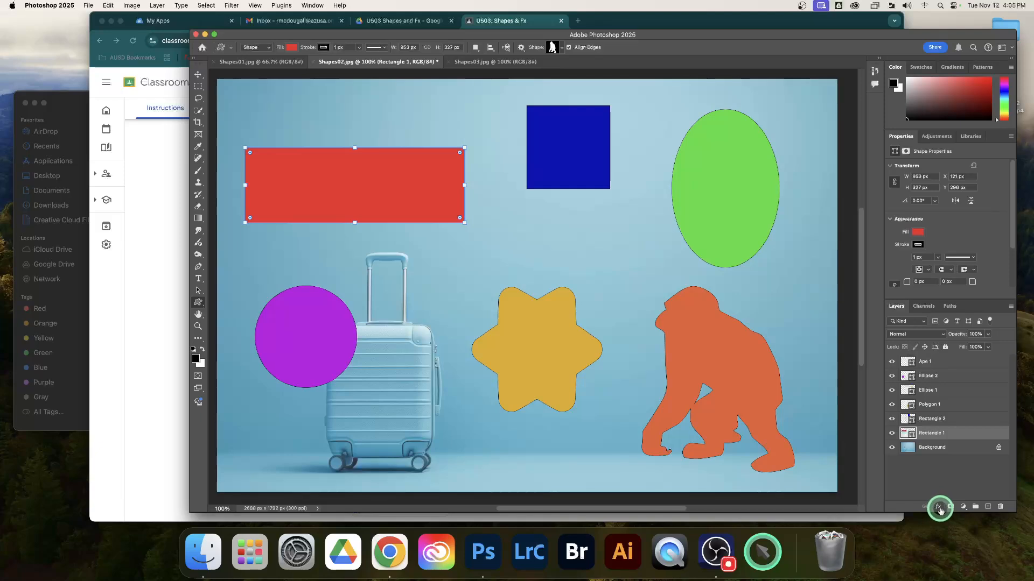
pyautogui.click(964, 481)
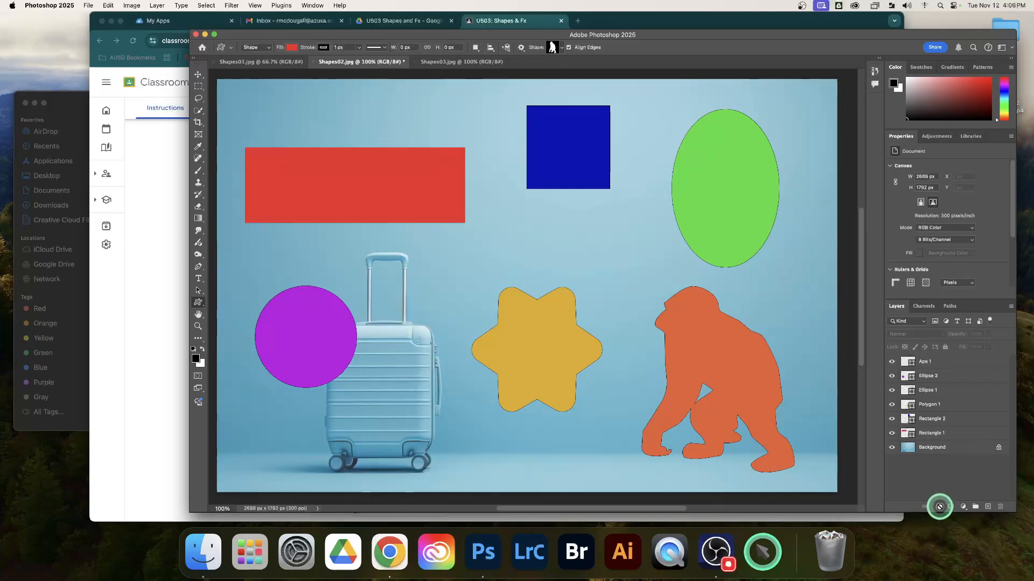
pyautogui.click(971, 435)
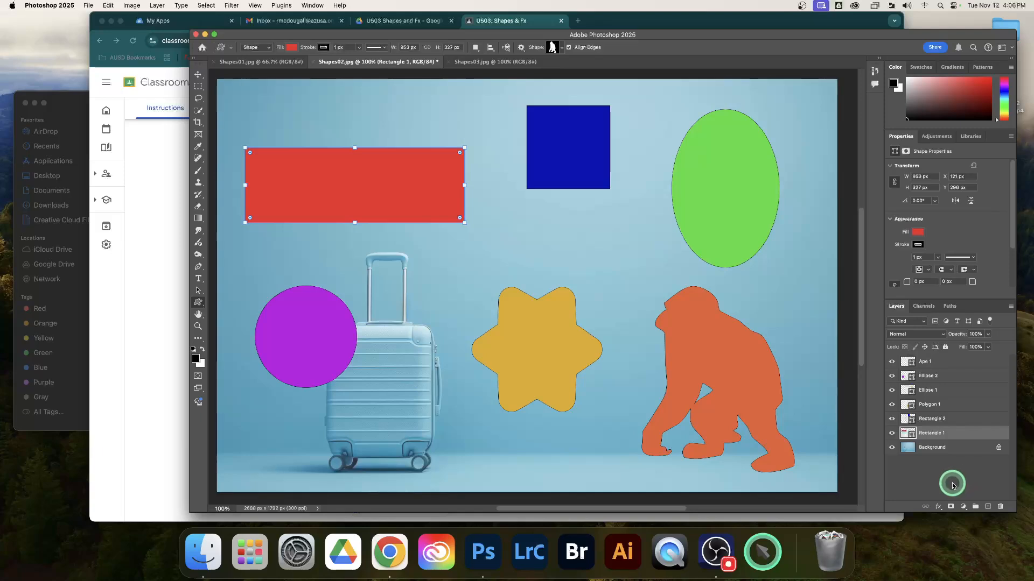
pyautogui.click(938, 508)
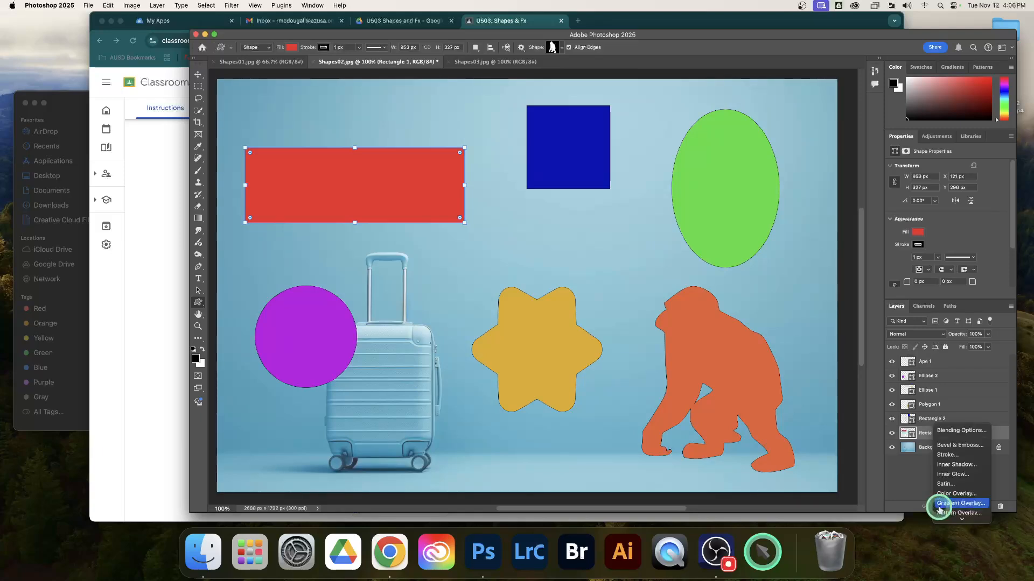
pyautogui.scroll(-2, 941, 511)
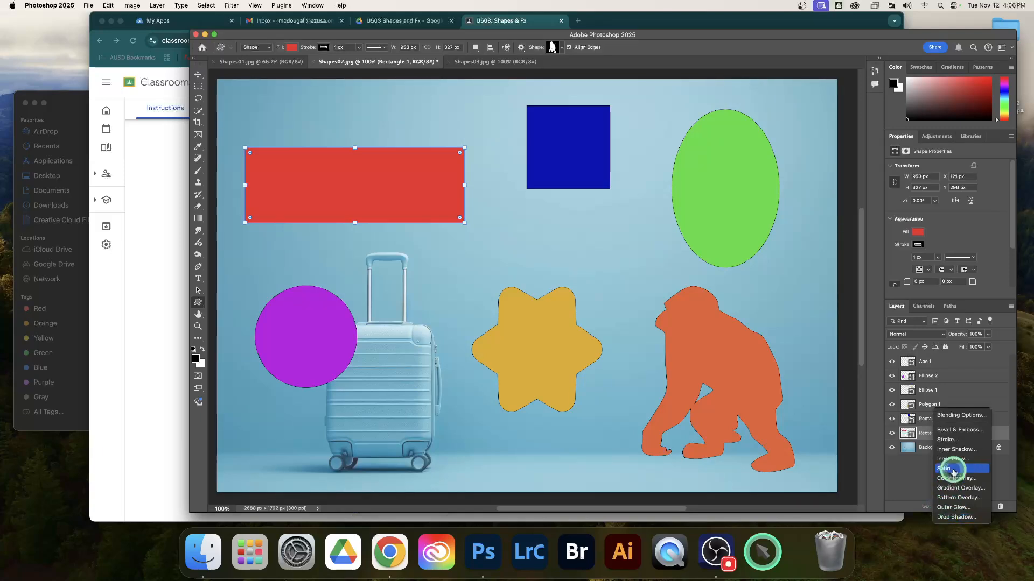
pyautogui.click(953, 442)
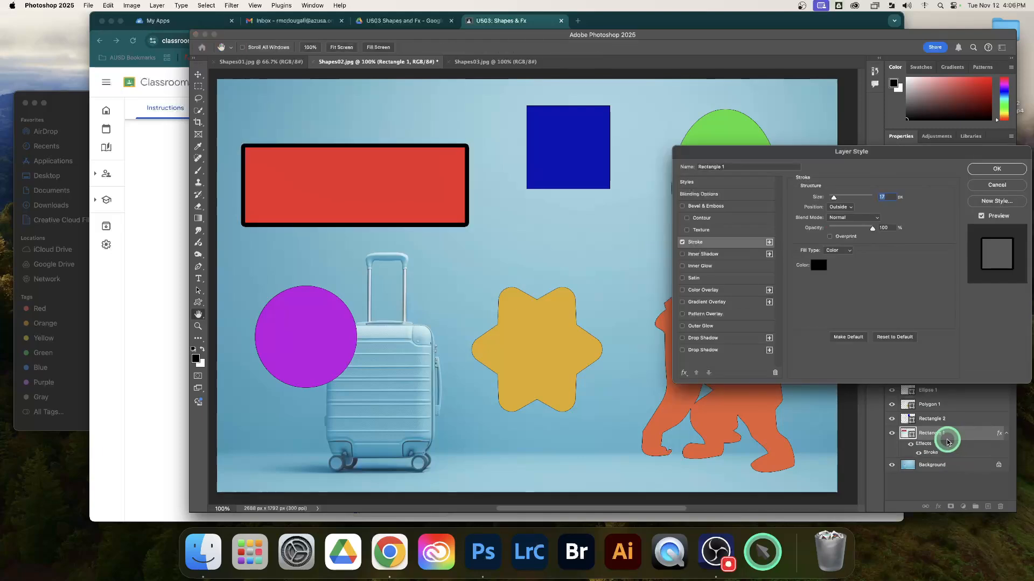
# Step: Try different sizes for the rectangle's stroke effect, settle on 54 px and set its position to Inside
pyautogui.click(859, 290)
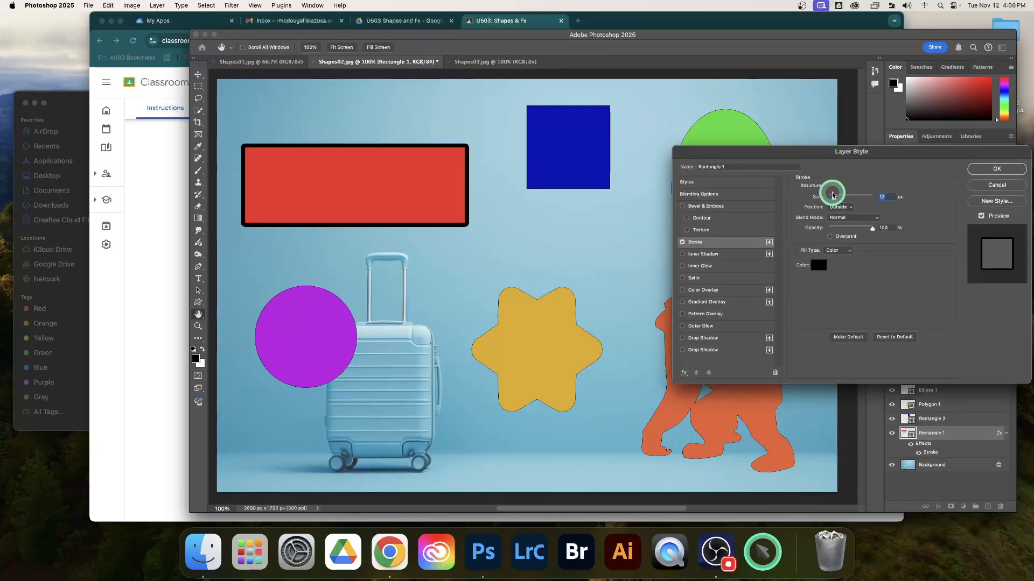
pyautogui.moveTo(833, 199); pyautogui.dragTo(827, 197)
pyautogui.moveTo(828, 156); pyautogui.dragTo(816, 133)
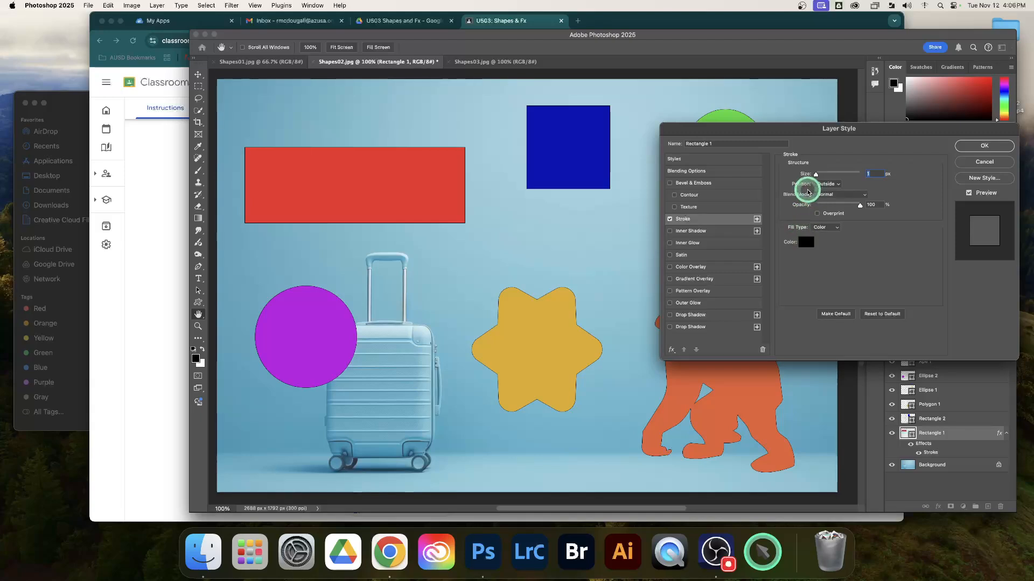
pyautogui.moveTo(817, 174); pyautogui.dragTo(842, 176)
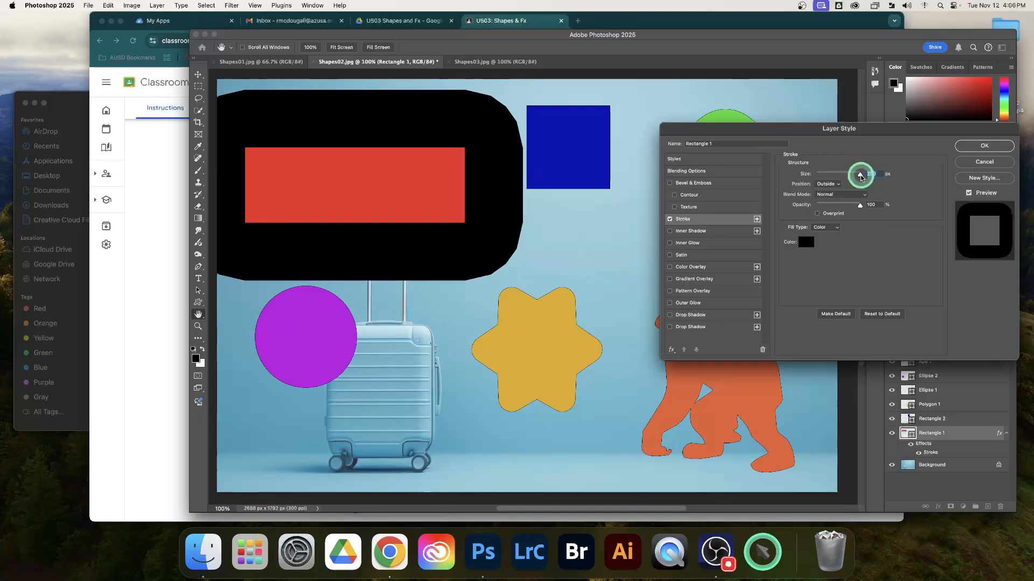
pyautogui.moveTo(847, 175)
pyautogui.mouseDown()
pyautogui.moveTo(819, 177)
pyautogui.moveTo(828, 178)
pyautogui.mouseUp()
pyautogui.click(827, 184)
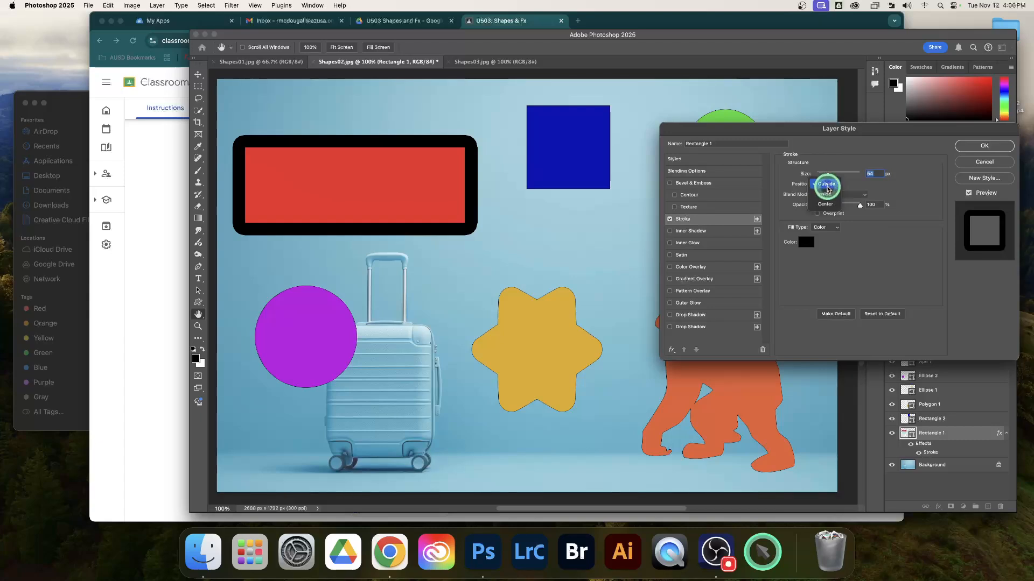
pyautogui.click(827, 195)
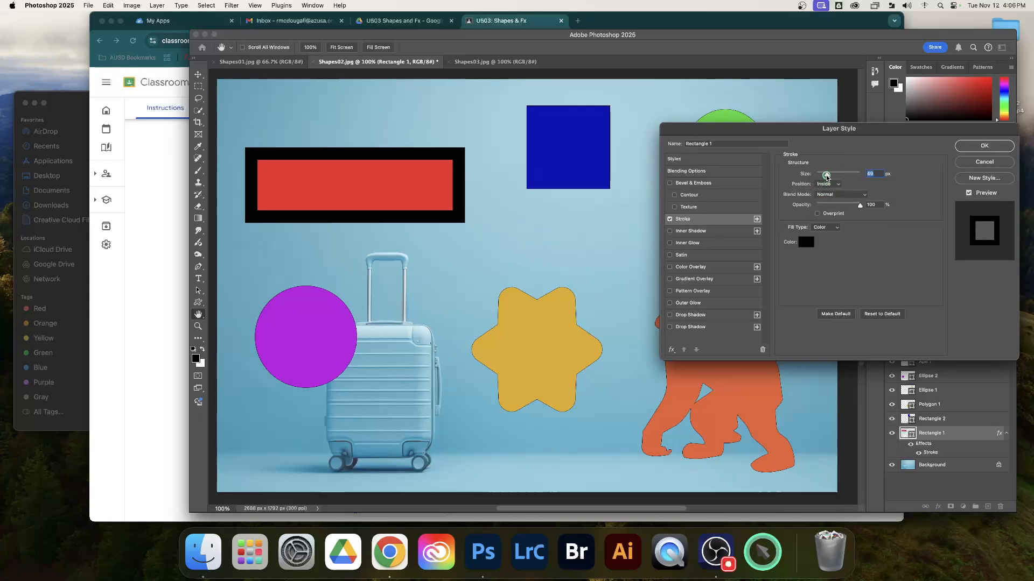
# Step: Set the rectangle's stroke position to Center and reduce its size to 18 px
pyautogui.moveTo(826, 177)
pyautogui.mouseDown()
pyautogui.moveTo(835, 178)
pyautogui.moveTo(828, 180)
pyautogui.mouseUp()
pyautogui.click(829, 186)
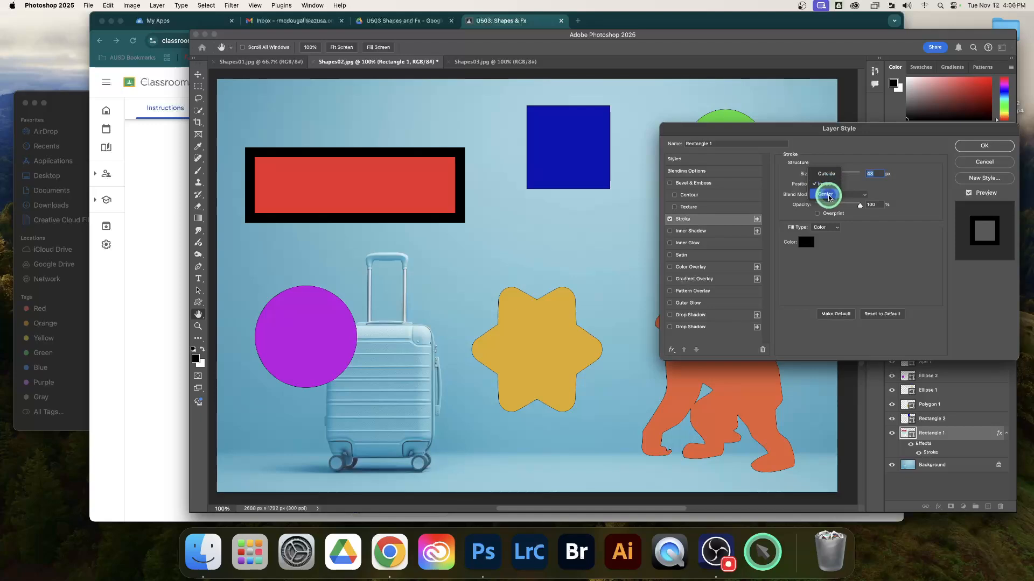
pyautogui.click(828, 195)
pyautogui.moveTo(826, 178)
pyautogui.mouseDown()
pyautogui.moveTo(844, 177)
pyautogui.moveTo(823, 178)
pyautogui.mouseUp()
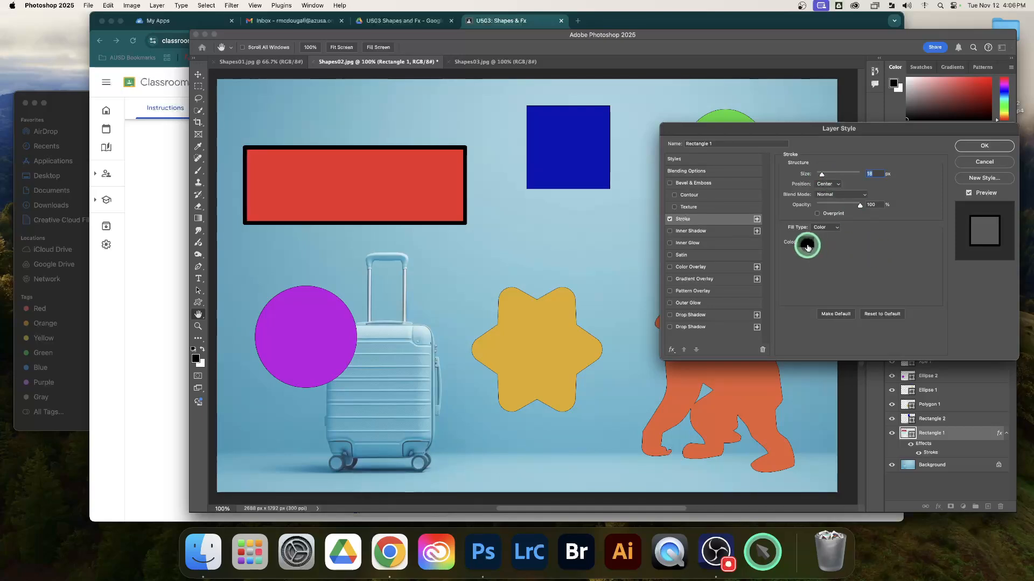
# Step: Change the rectangle's stroke color to light green (#54f463)
pyautogui.click(805, 242)
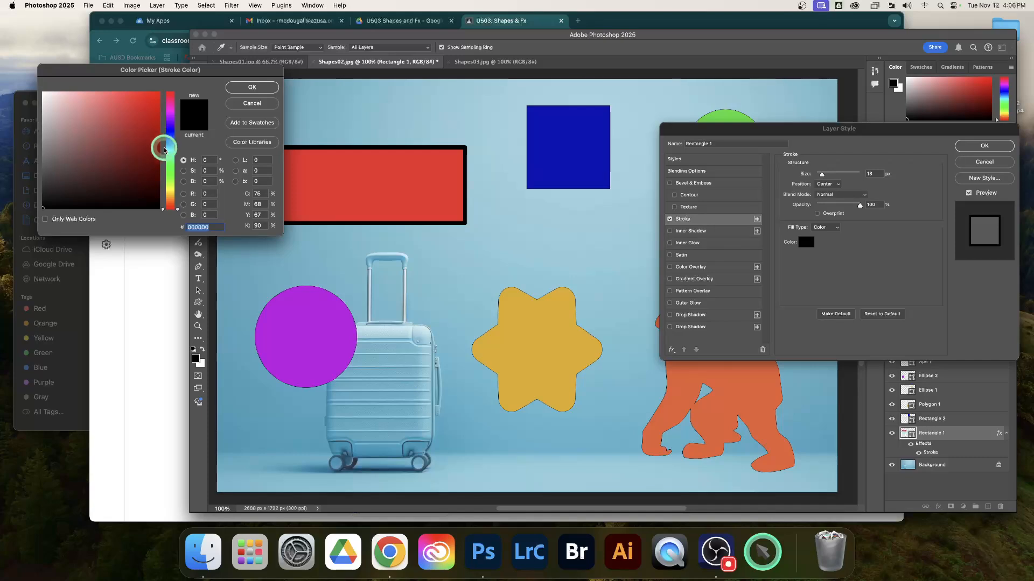
pyautogui.click(172, 153)
pyautogui.click(169, 170)
pyautogui.click(120, 98)
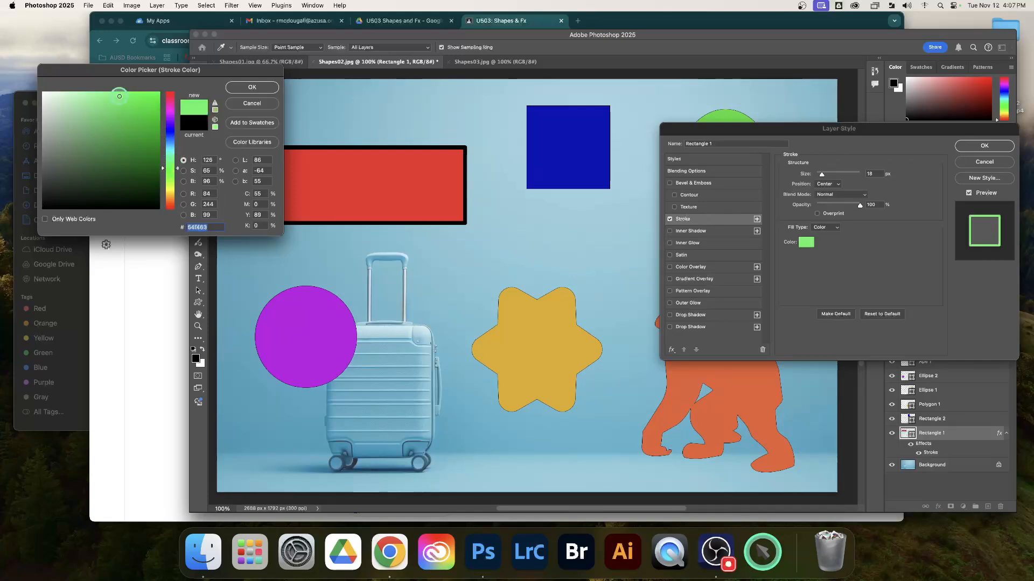
pyautogui.click(249, 88)
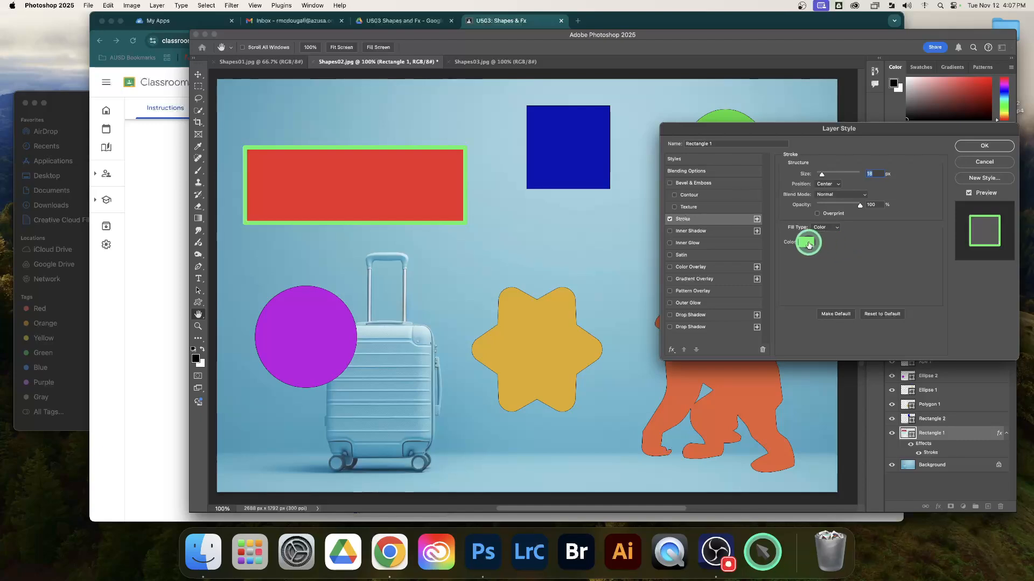
# Step: Set the rectangle's stroke size to 49 px, apply the layer style and deselect the layer
pyautogui.write('49')
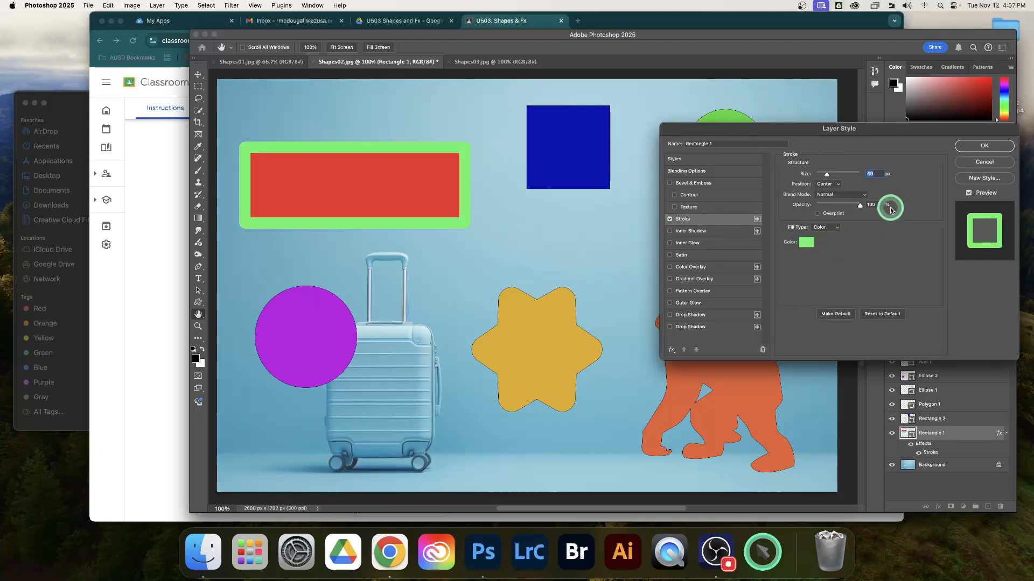
pyautogui.click(978, 148)
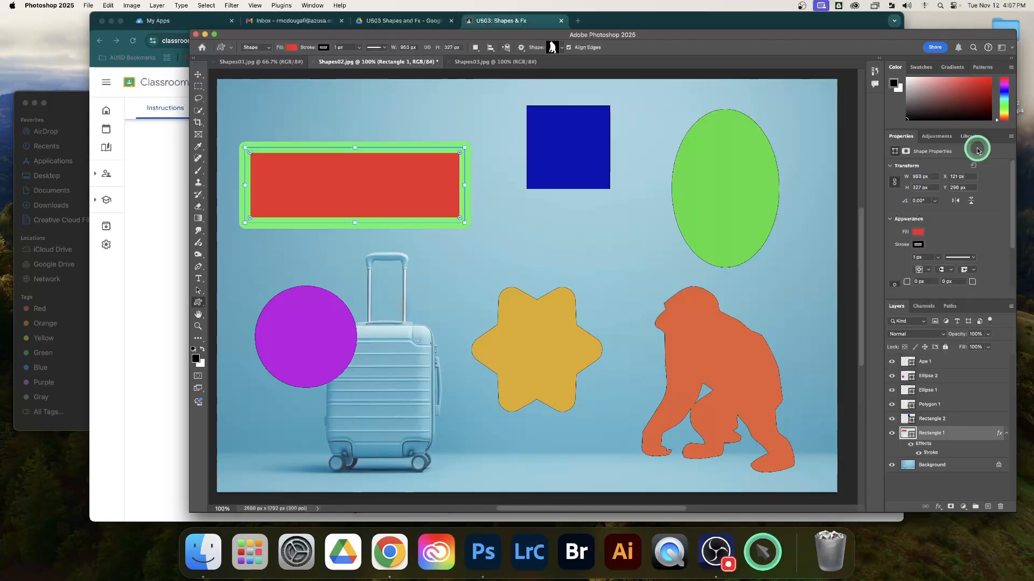
pyautogui.click(963, 490)
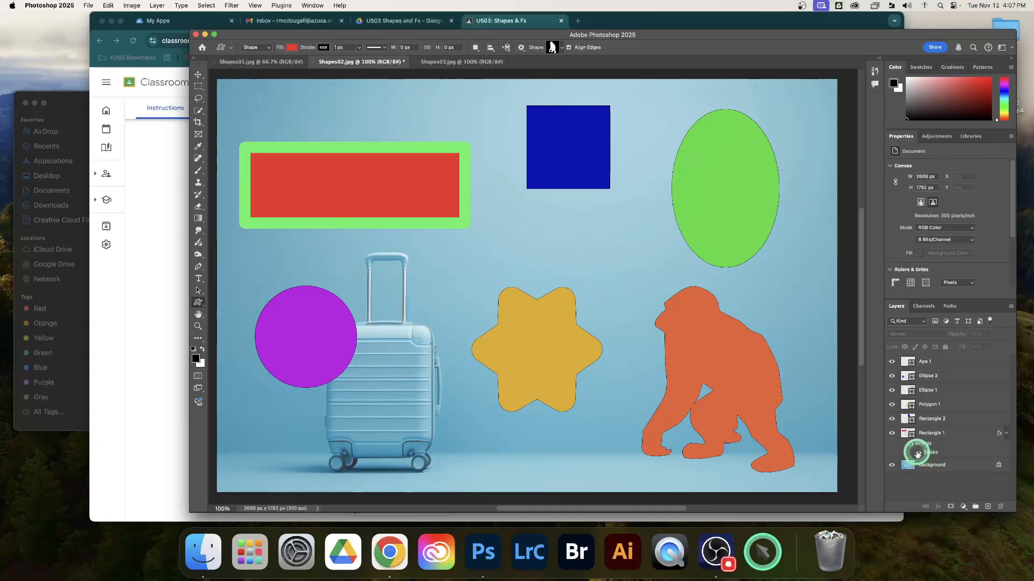
# Step: Toggle the visibility of the rectangle's Stroke effect to compare the shape with and without it, leaving it shown
pyautogui.click(918, 455)
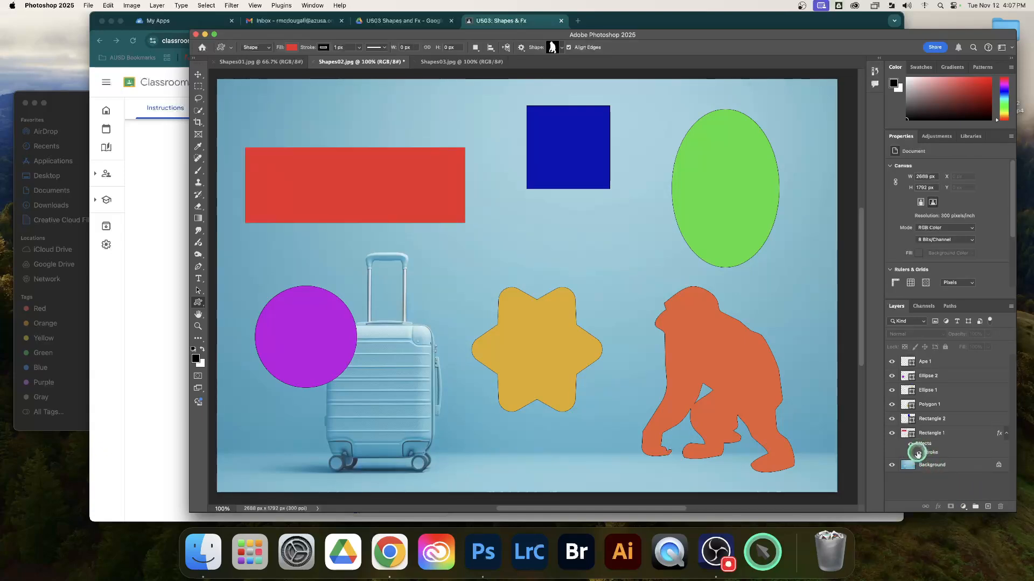
pyautogui.click(918, 455)
pyautogui.click(918, 455)
pyautogui.click(918, 455)
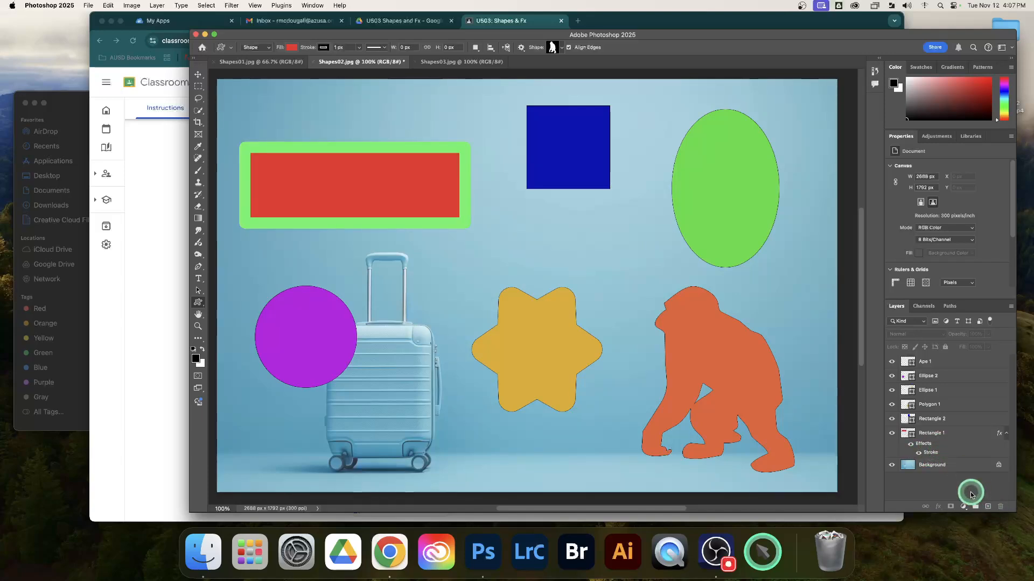
# Step: Rename the blue square's layer to Square and add an Outer Glow layer effect to it
pyautogui.click(960, 421)
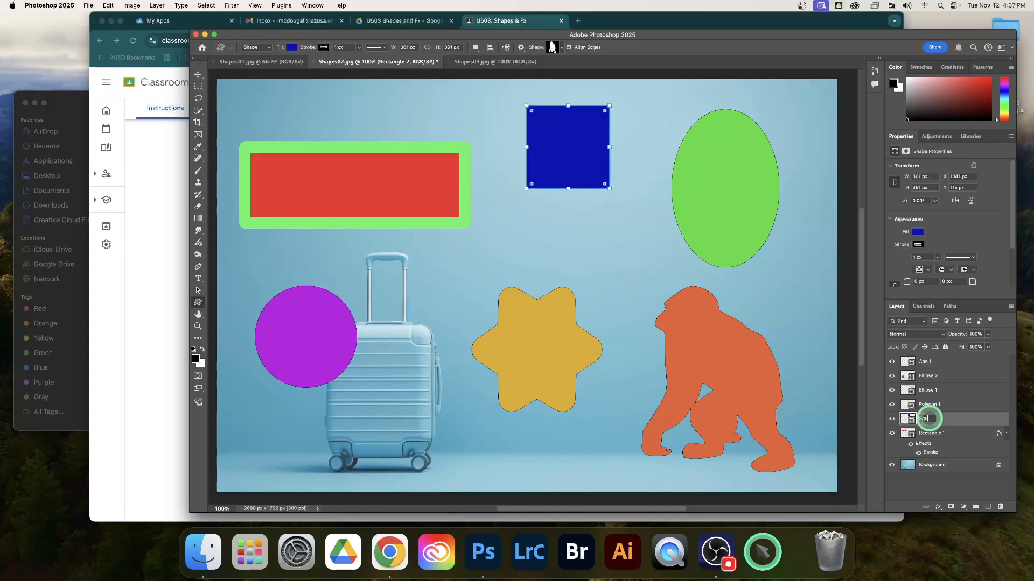
pyautogui.press('Return')
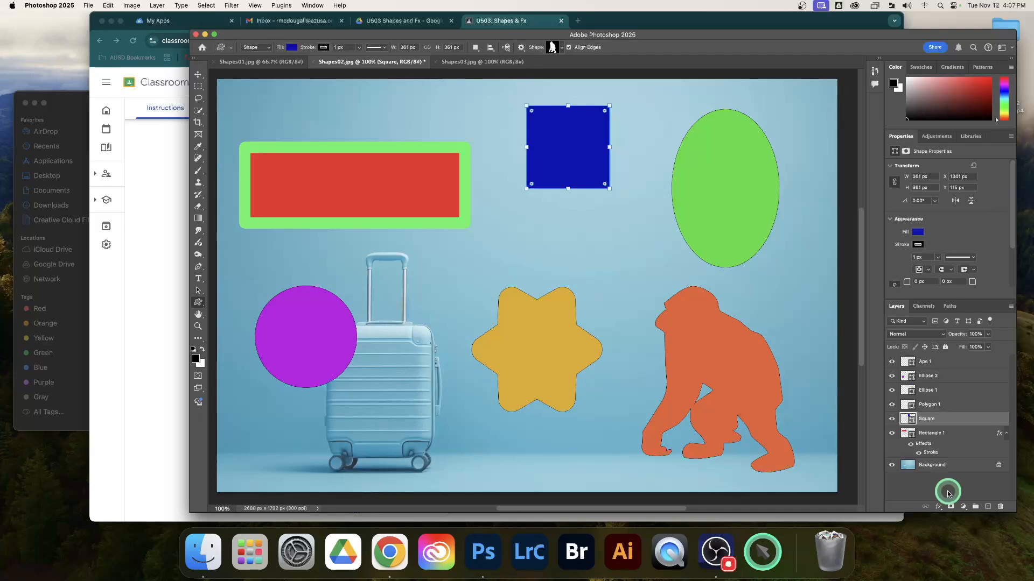
pyautogui.click(939, 507)
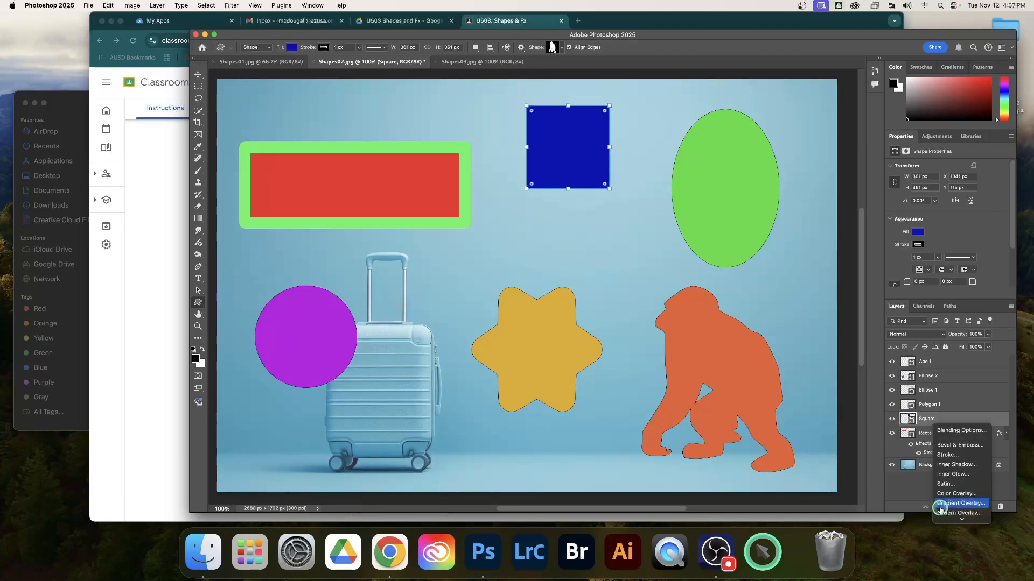
pyautogui.moveTo(942, 521)
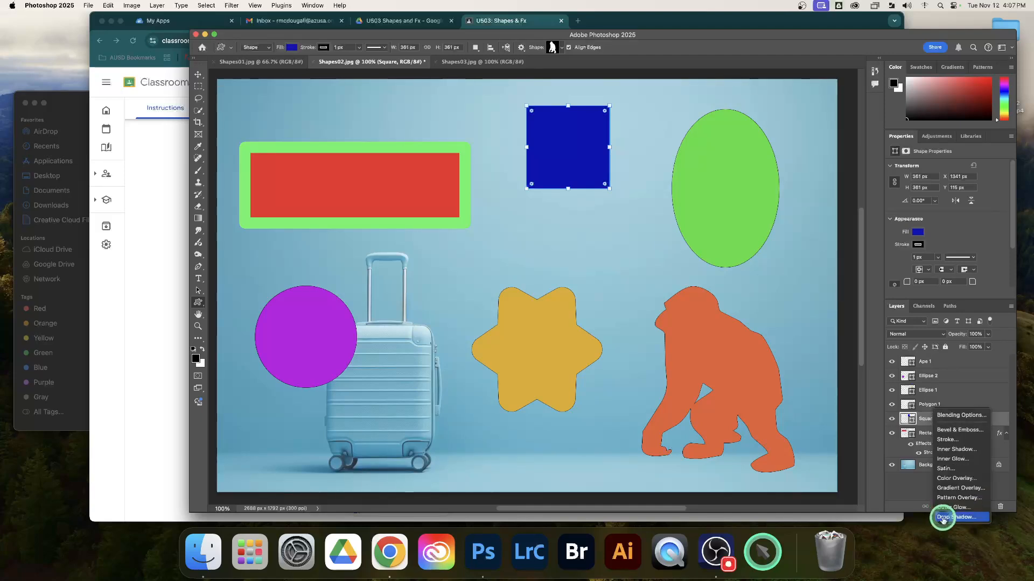
pyautogui.click(972, 508)
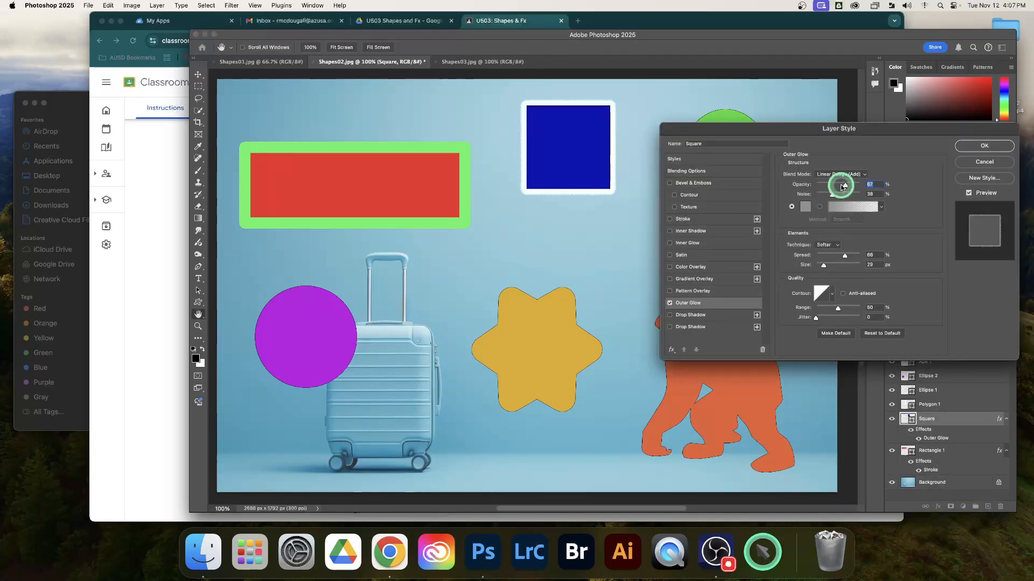
# Step: Set the square's outer glow to 55% opacity, 29% noise, 21% spread and 117 px size
pyautogui.moveTo(833, 195); pyautogui.dragTo(829, 196)
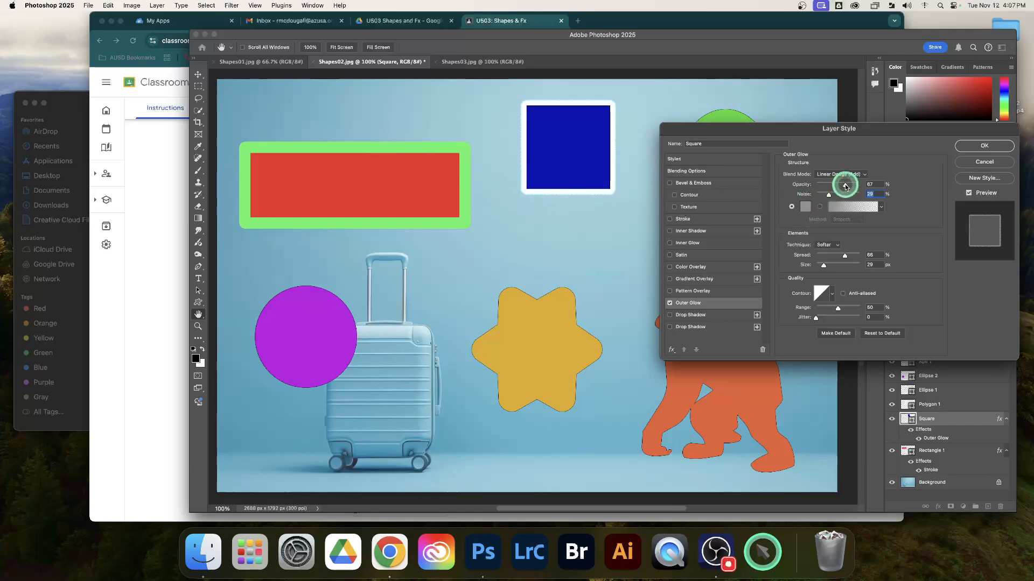
pyautogui.moveTo(843, 186)
pyautogui.mouseDown()
pyautogui.moveTo(831, 182)
pyautogui.moveTo(840, 184)
pyautogui.mouseUp()
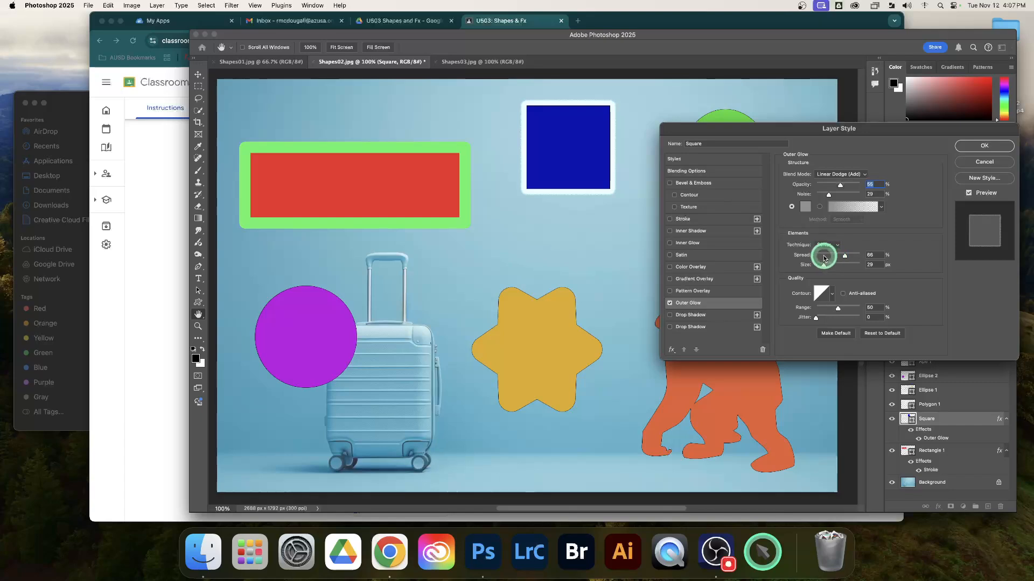
pyautogui.click(823, 257)
pyautogui.moveTo(824, 266)
pyautogui.mouseDown()
pyautogui.moveTo(834, 254)
pyautogui.moveTo(825, 267)
pyautogui.moveTo(851, 258)
pyautogui.moveTo(827, 257)
pyautogui.moveTo(859, 257)
pyautogui.moveTo(826, 258)
pyautogui.moveTo(838, 268)
pyautogui.mouseUp()
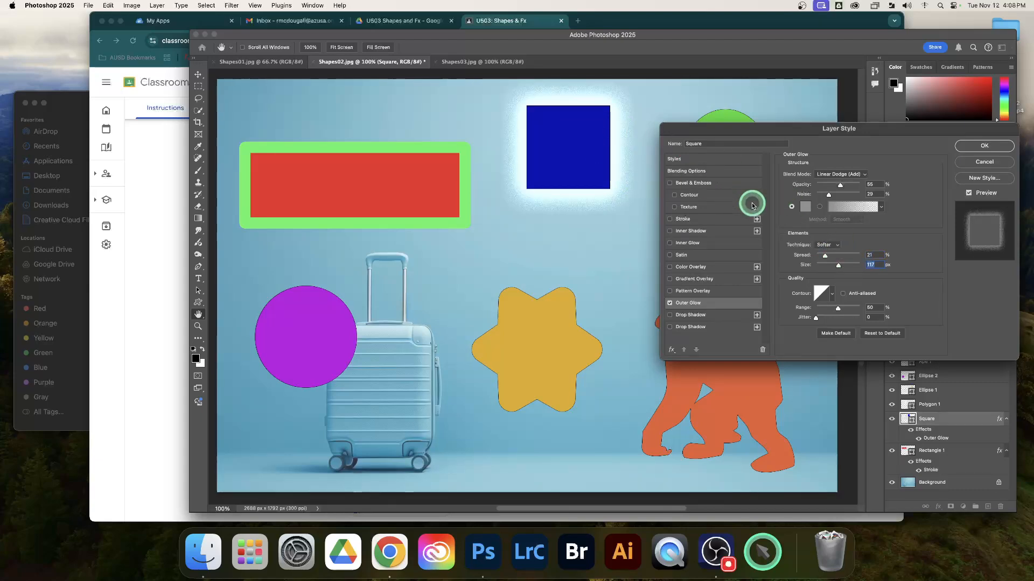
# Step: Change the square's outer glow color to red (#e41b1b) and apply the layer style
pyautogui.click(806, 208)
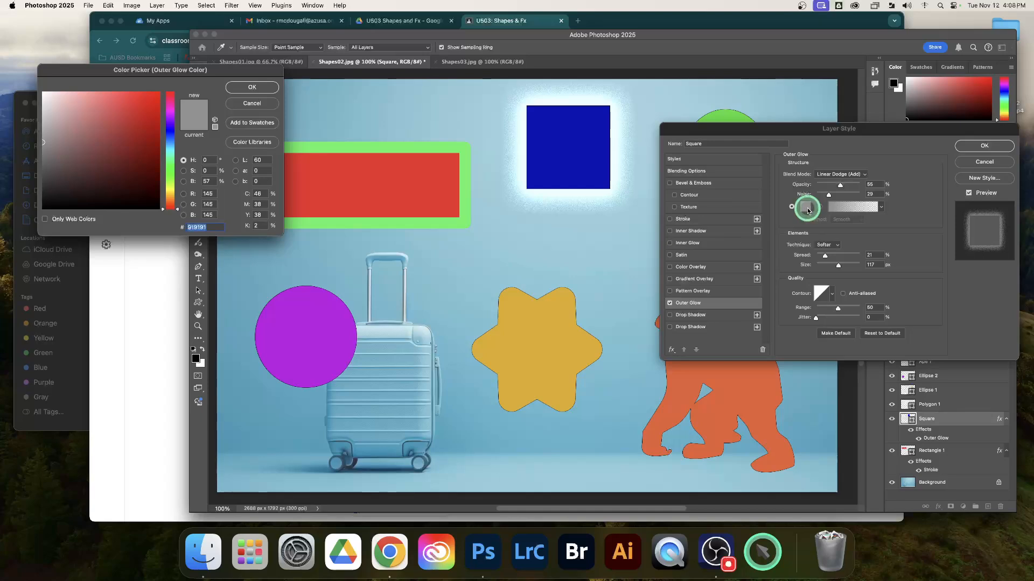
pyautogui.click(146, 104)
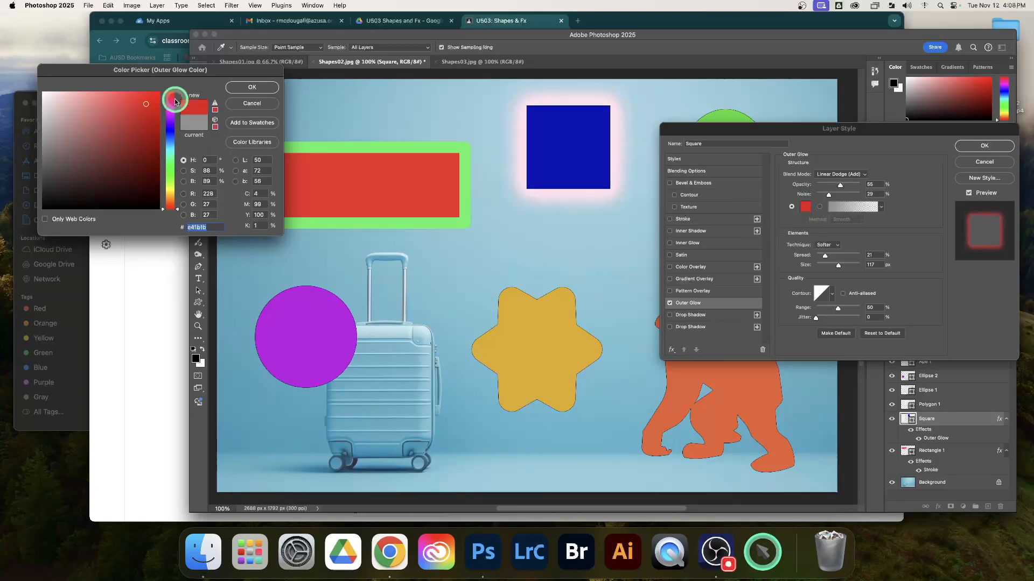
pyautogui.click(236, 92)
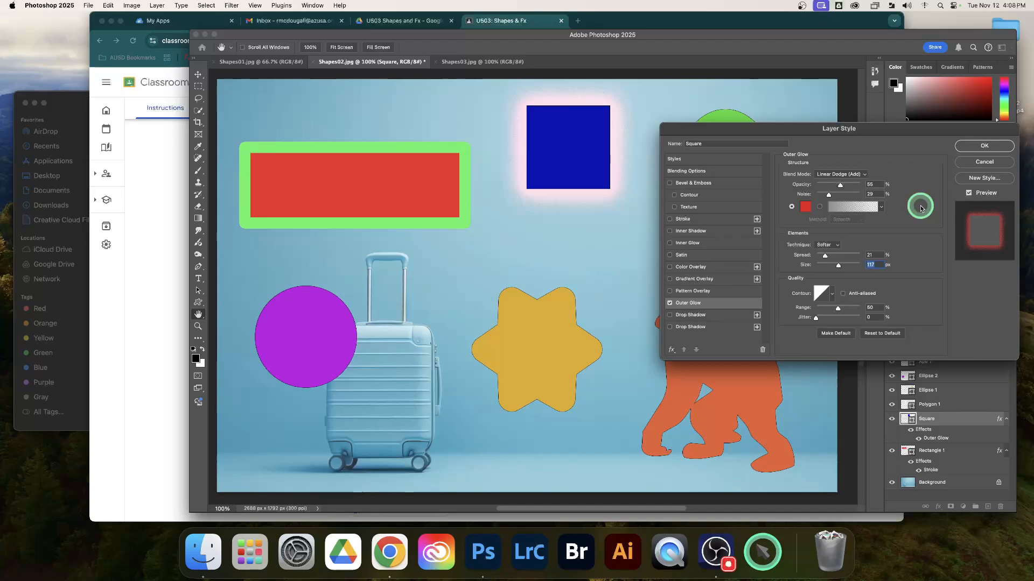
pyautogui.click(967, 147)
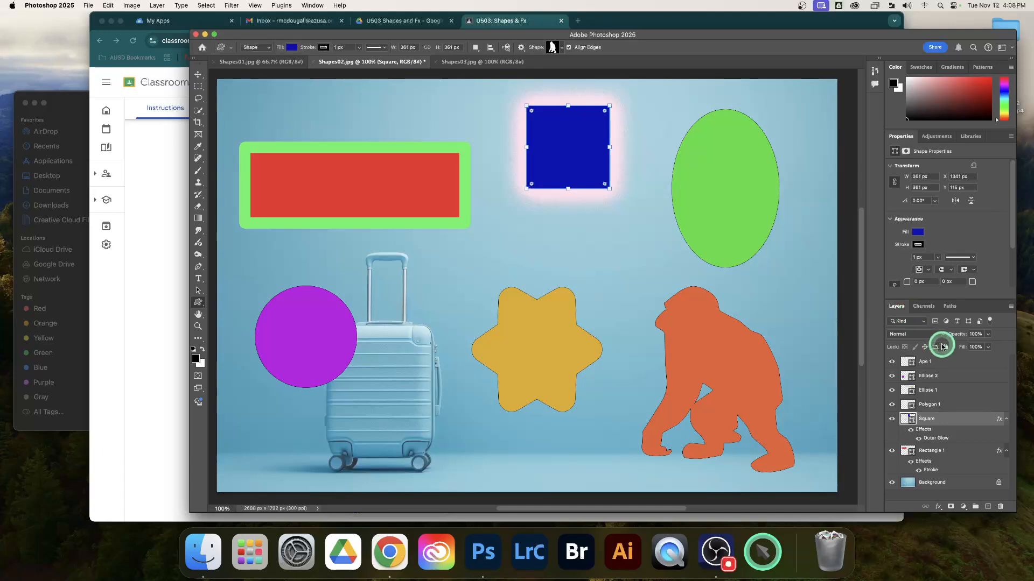
# Step: Rename the green ellipse's layer to oval and add a Bevel & Emboss layer effect to it
pyautogui.click(956, 405)
pyautogui.click(955, 389)
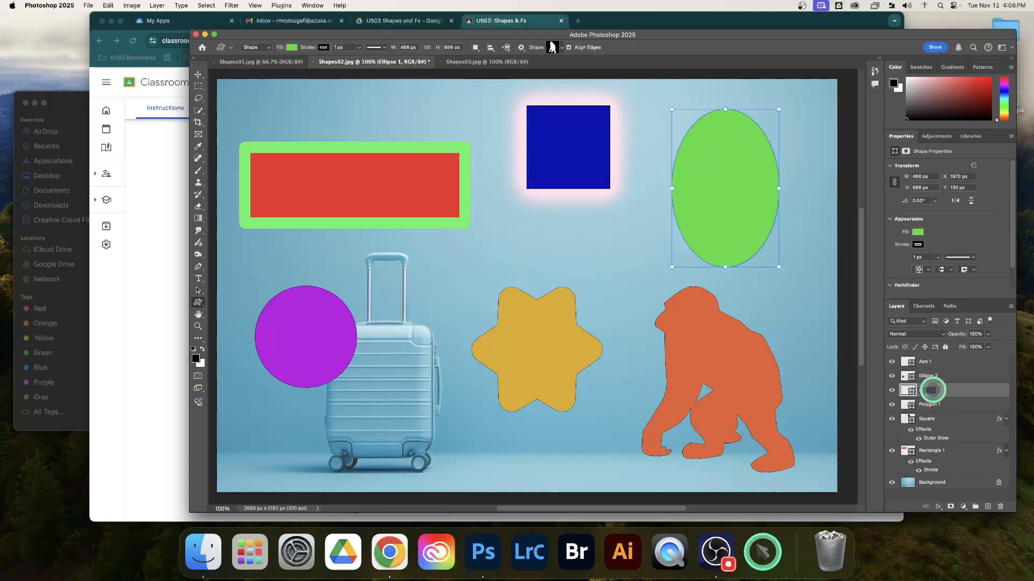
pyautogui.press('Return')
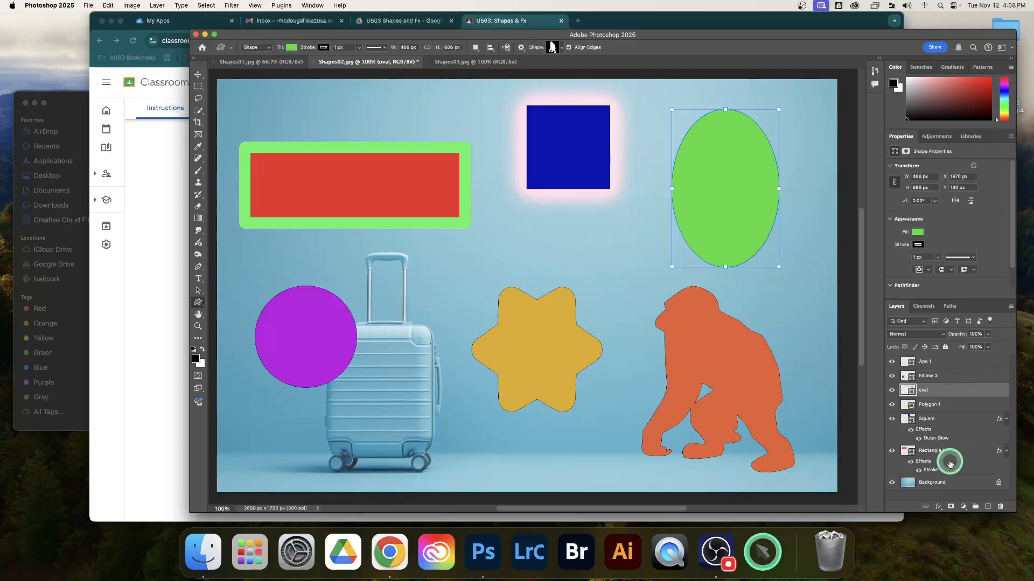
pyautogui.click(938, 507)
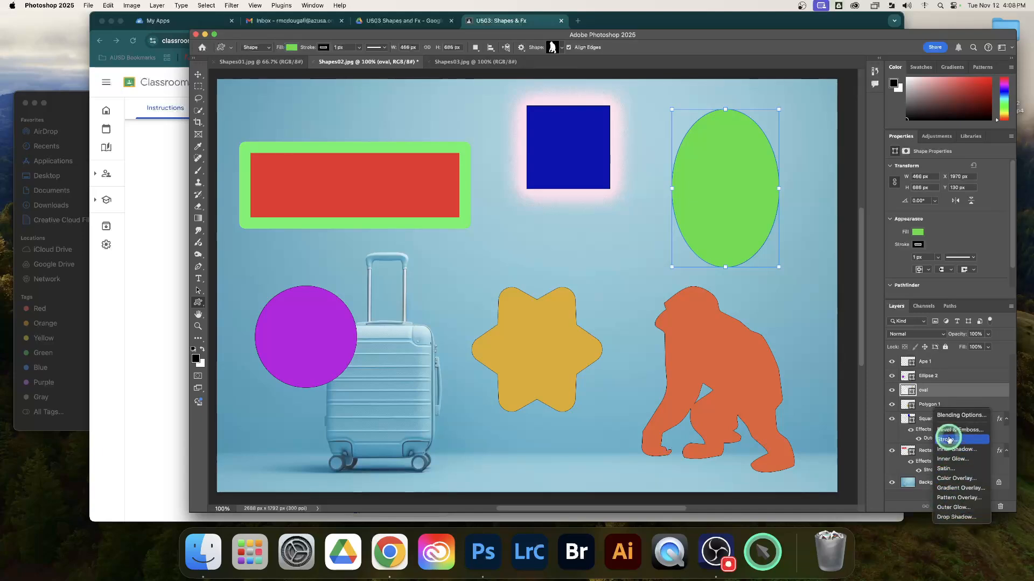
pyautogui.click(957, 431)
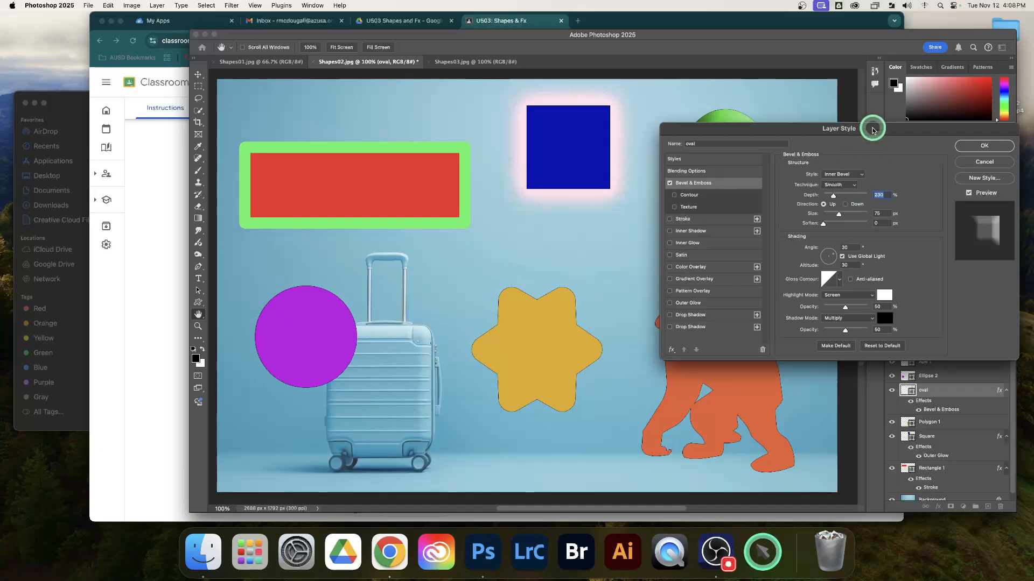
# Step: Try different bevel settings on the oval and settle on 209% depth, 32 px size and 8 px soften
pyautogui.click(826, 212)
pyautogui.click(826, 194)
pyautogui.moveTo(856, 140); pyautogui.dragTo(426, 60)
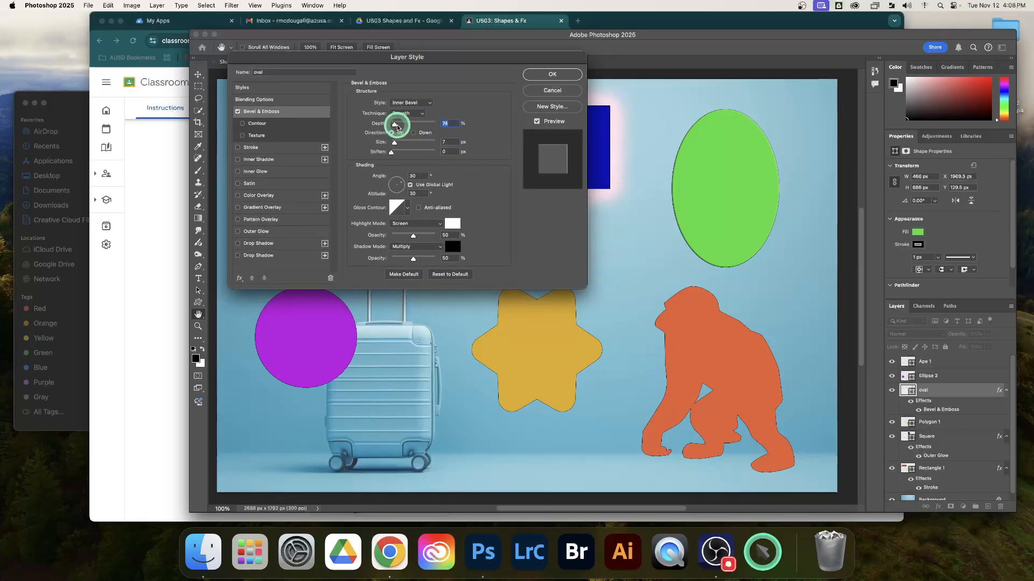
pyautogui.moveTo(395, 123); pyautogui.dragTo(405, 124)
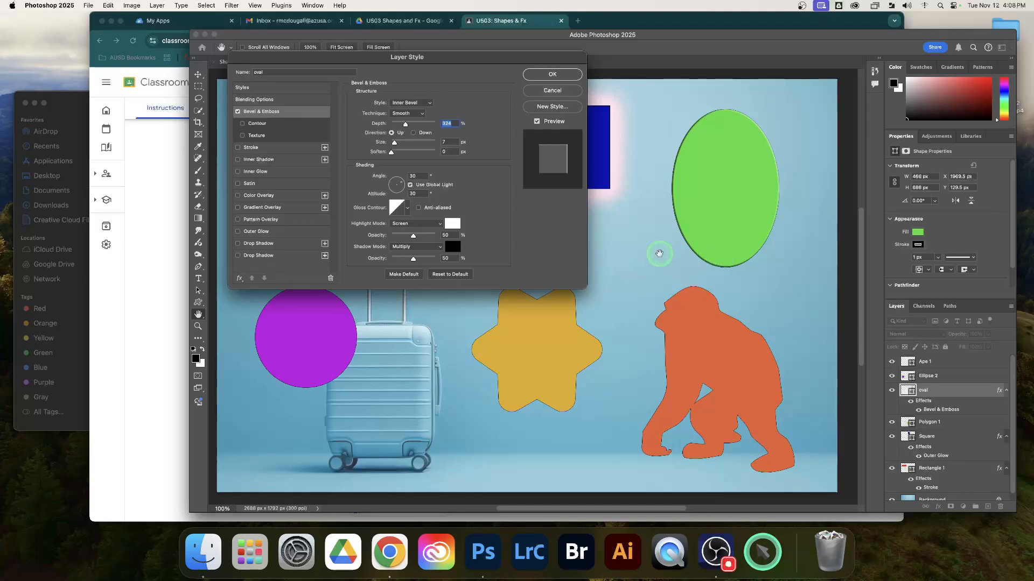
pyautogui.moveTo(391, 147); pyautogui.dragTo(412, 143)
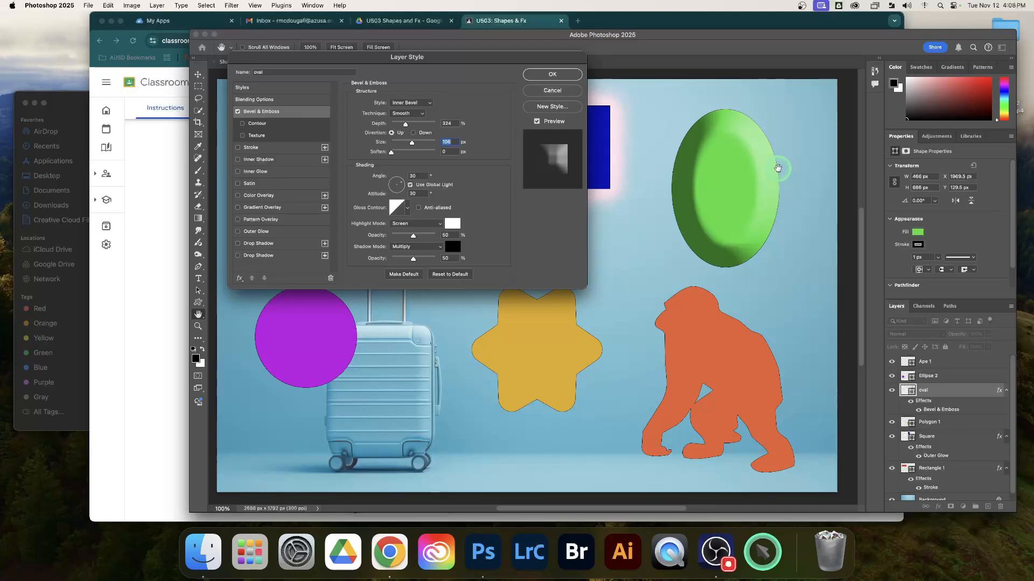
pyautogui.click(396, 143)
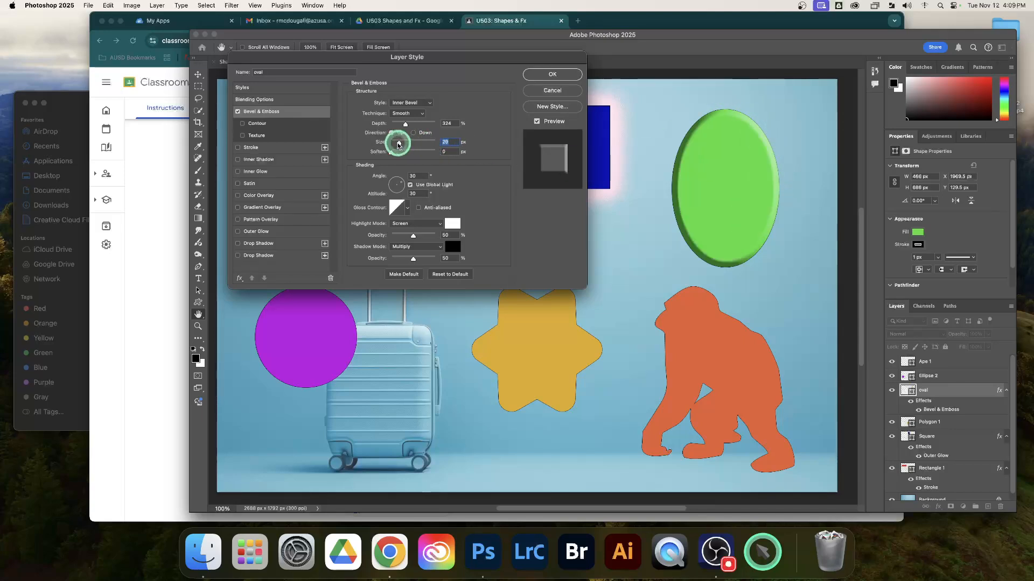
pyautogui.moveTo(396, 143)
pyautogui.mouseDown()
pyautogui.moveTo(398, 156)
pyautogui.moveTo(418, 154)
pyautogui.moveTo(415, 124)
pyautogui.moveTo(400, 125)
pyautogui.mouseUp()
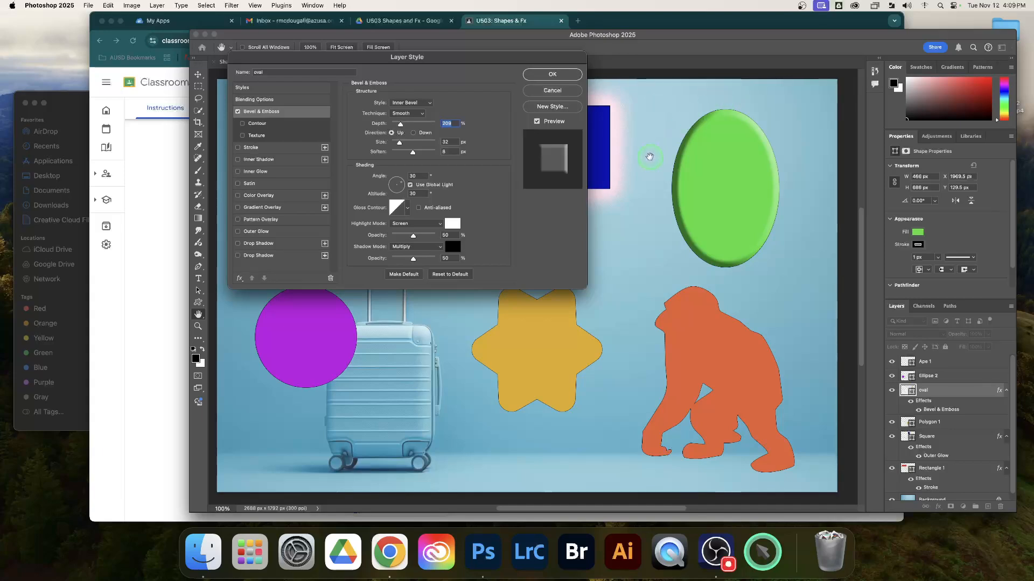
# Step: Set the oval's bevel lighting to an angle of 114° and an altitude of 69°, and apply the layer style
pyautogui.moveTo(439, 177); pyautogui.dragTo(396, 182)
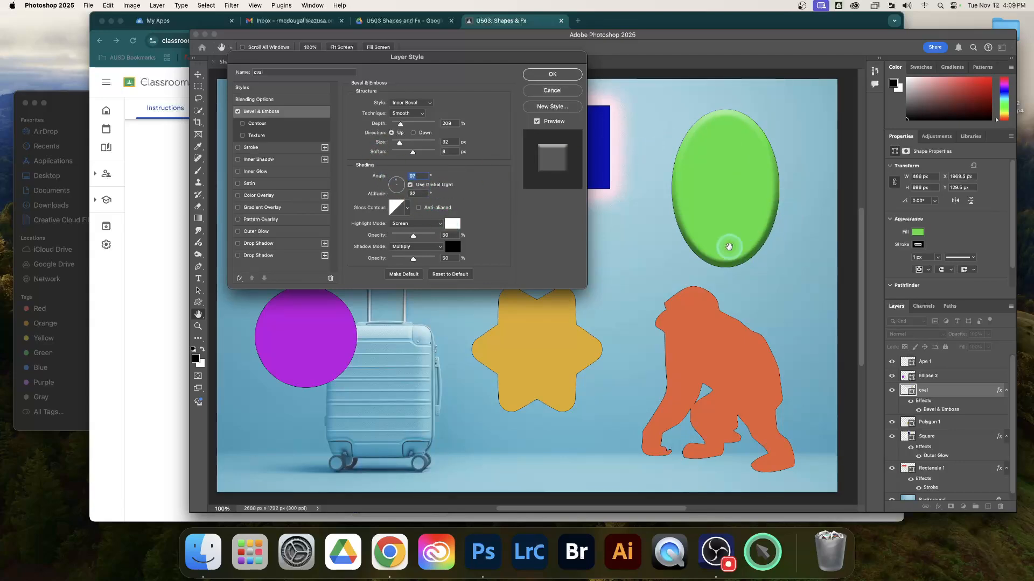
pyautogui.click(399, 183)
pyautogui.moveTo(399, 183); pyautogui.dragTo(399, 182)
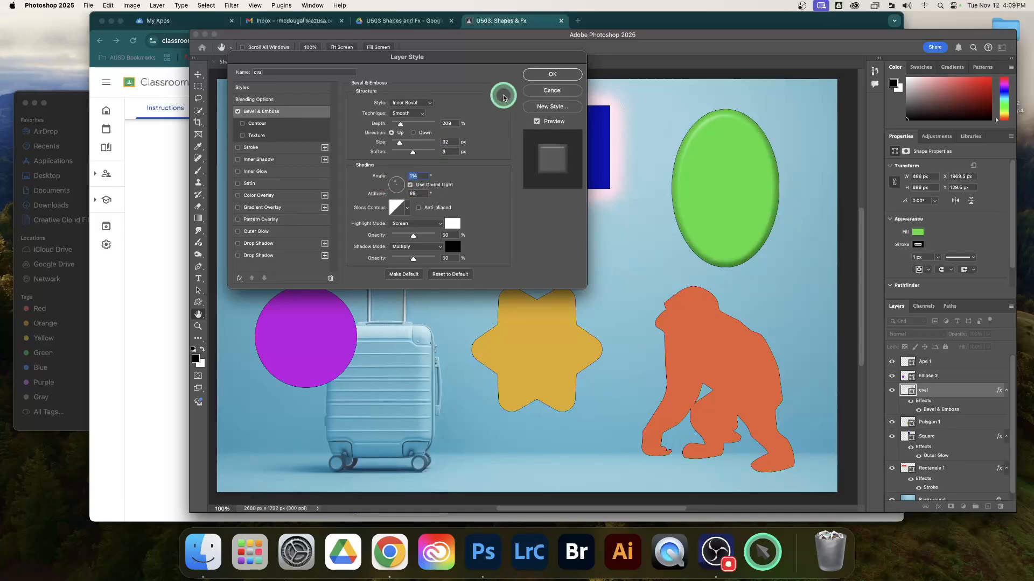
pyautogui.click(553, 75)
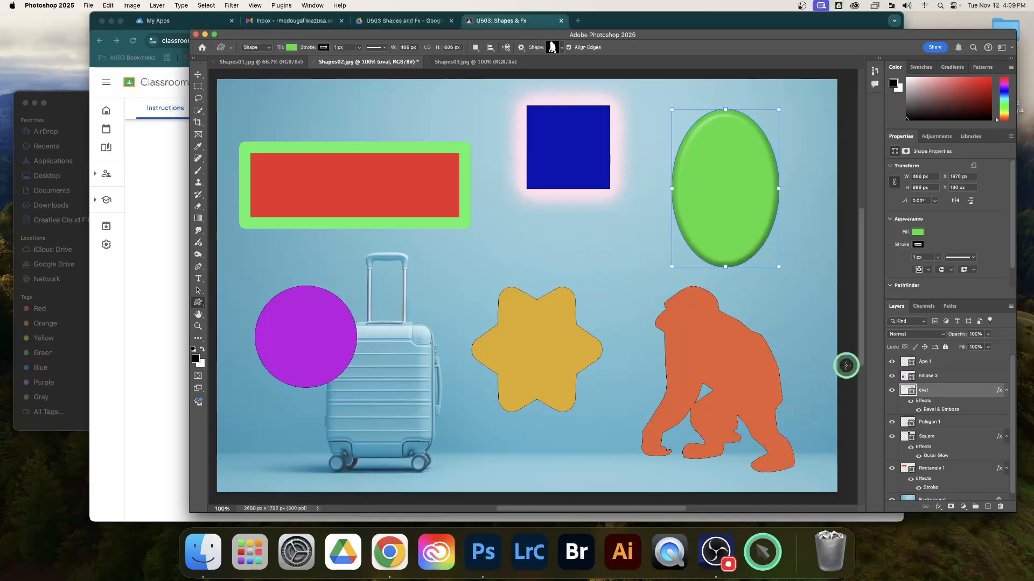
# Step: Rename the purple ellipse's layer to circle and add a Gradient Overlay layer effect to it
pyautogui.click(932, 376)
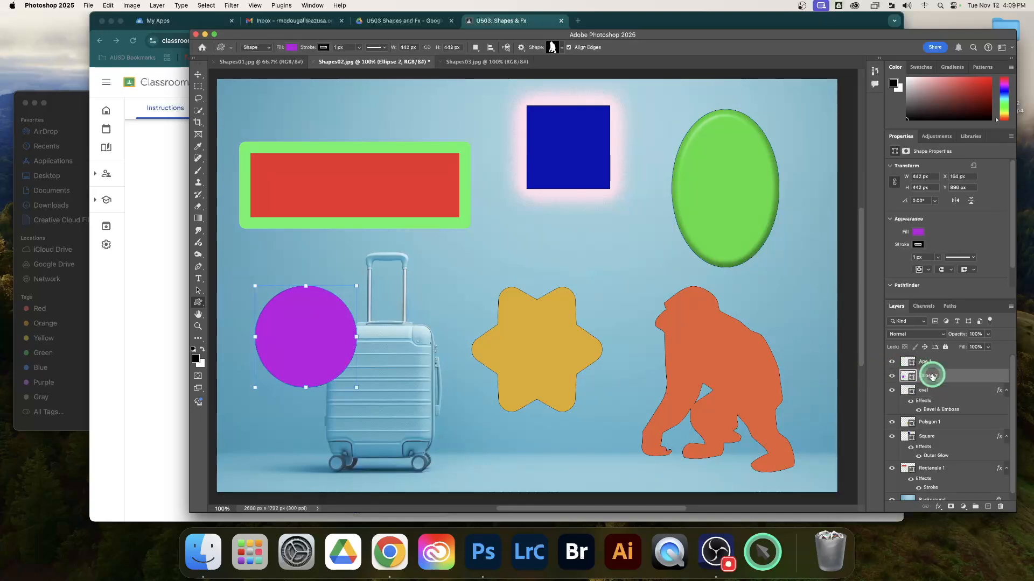
pyautogui.press('BackSpace')
pyautogui.write('circle')
pyautogui.press('Return')
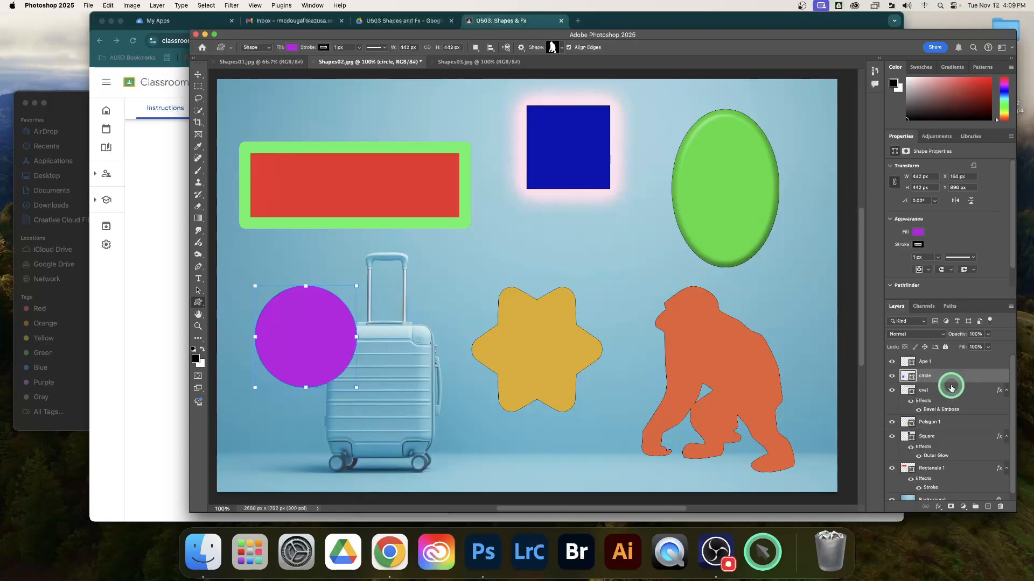
pyautogui.click(938, 507)
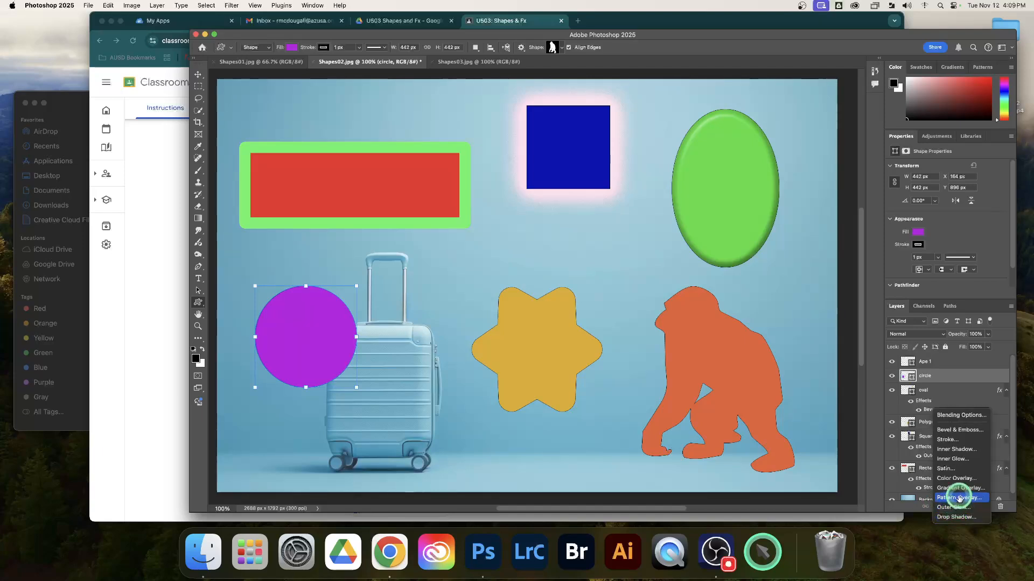
pyautogui.click(963, 490)
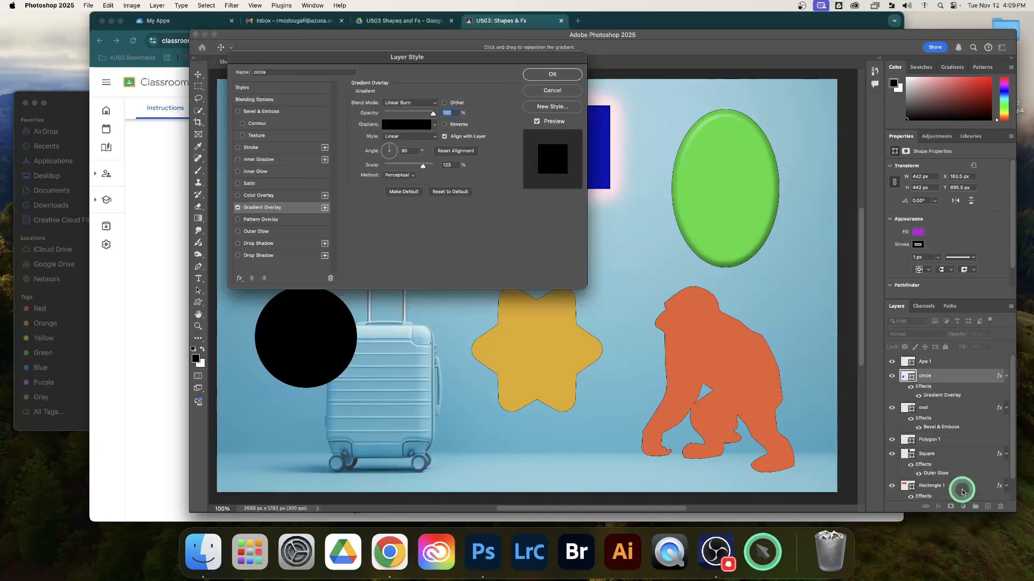
# Step: Set the blend mode of the circle's gradient overlay to Normal
pyautogui.moveTo(427, 68); pyautogui.dragTo(660, 71)
pyautogui.click(650, 106)
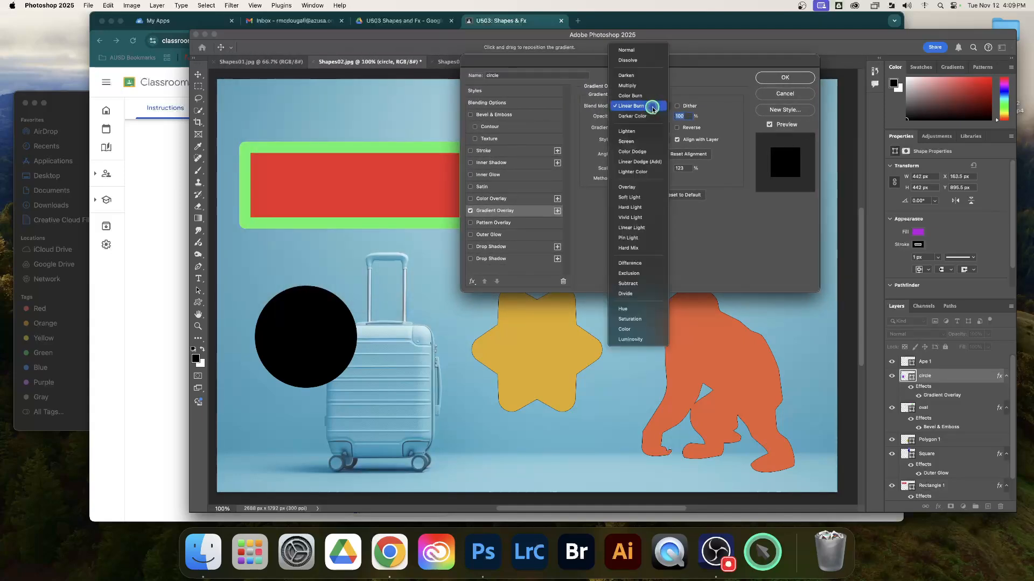
pyautogui.click(626, 50)
# Step: Change the starting color stop of the circle's gradient to white (#ffffff) and accept the gradient
pyautogui.click(624, 128)
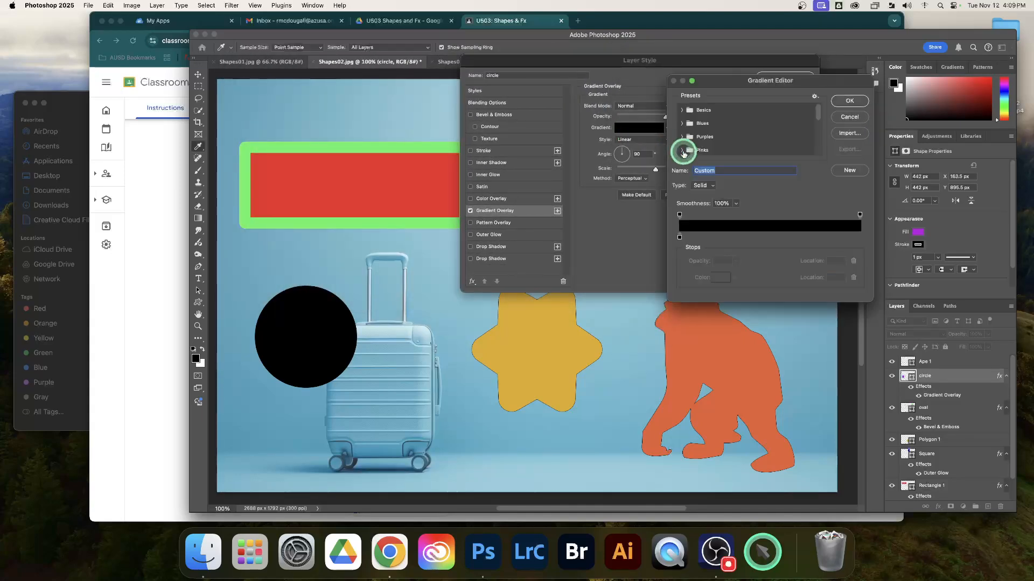
pyautogui.click(679, 238)
pyautogui.click(721, 277)
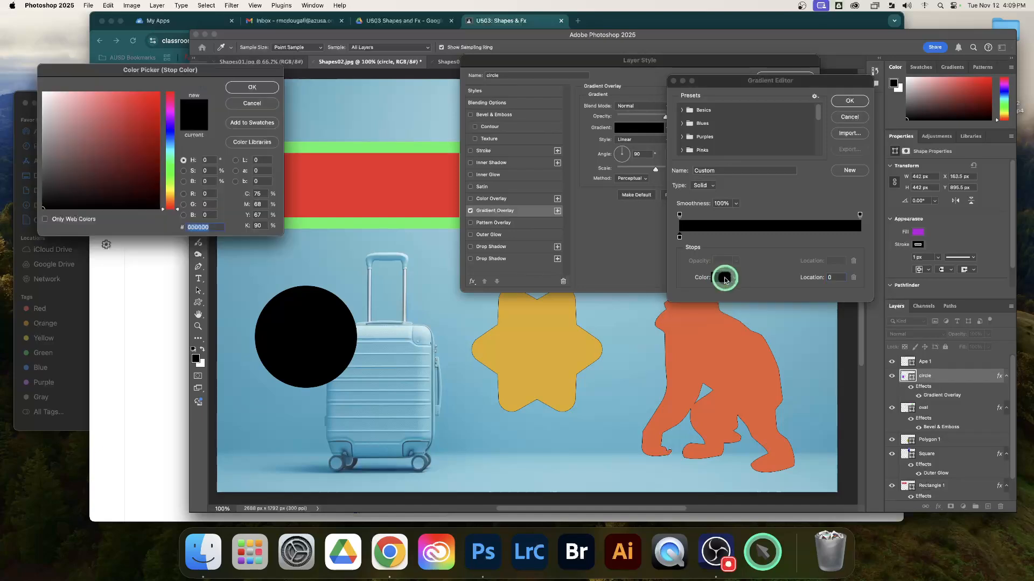
pyautogui.click(54, 98)
pyautogui.moveTo(42, 95); pyautogui.dragTo(31, 89)
pyautogui.click(251, 87)
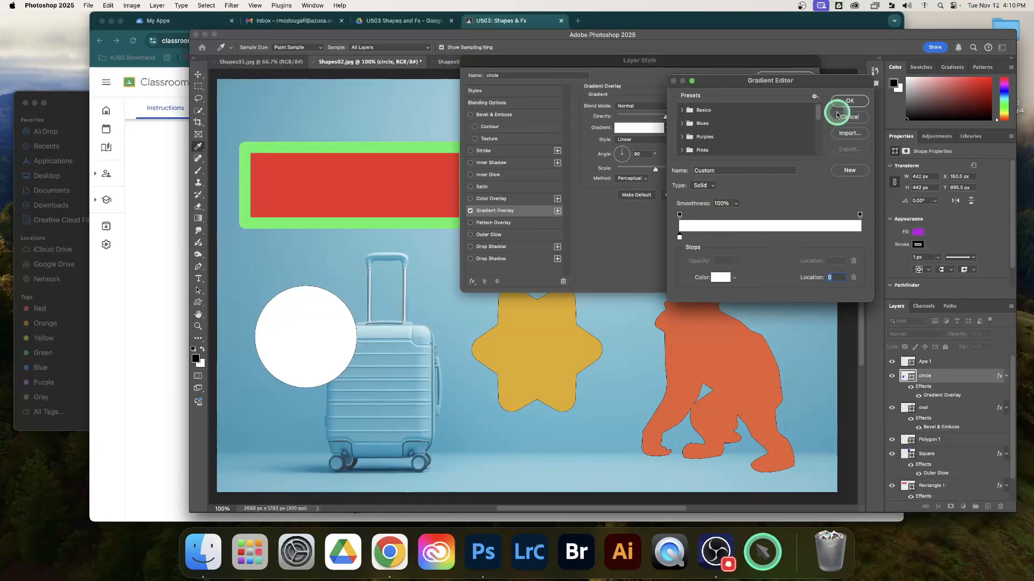
pyautogui.click(848, 103)
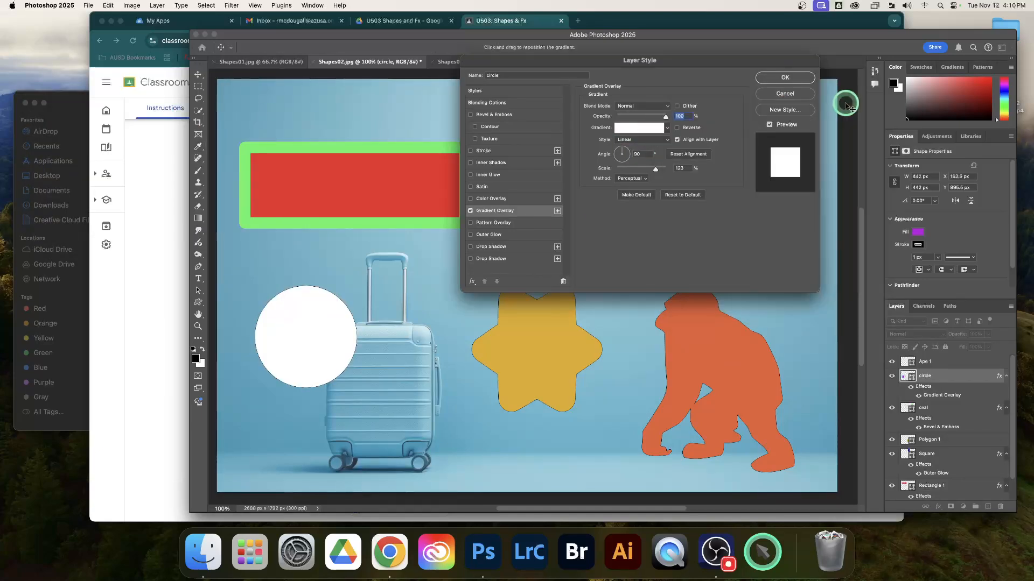
pyautogui.click(669, 130)
pyautogui.click(668, 130)
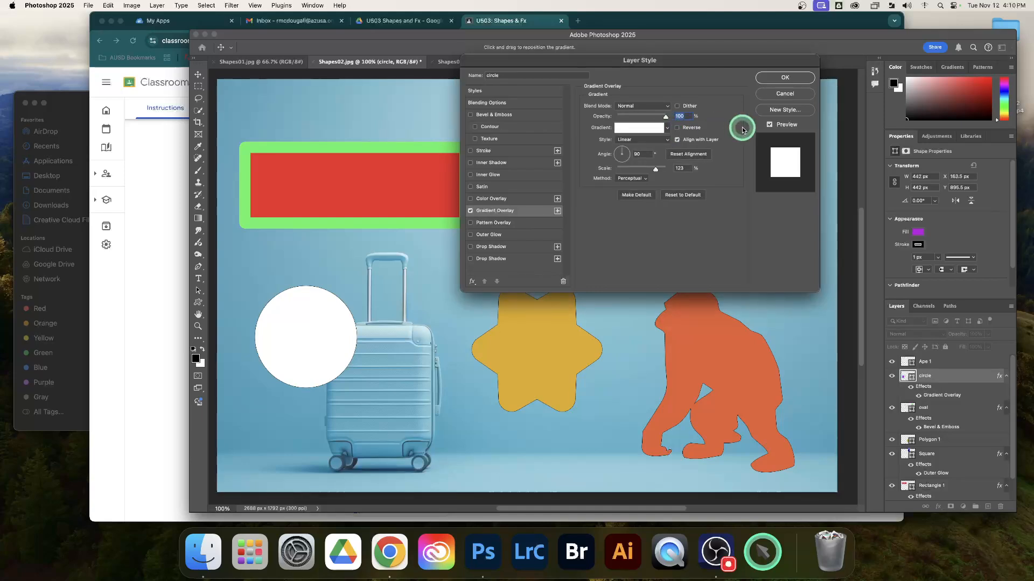
pyautogui.hscroll(-1, 733, 133)
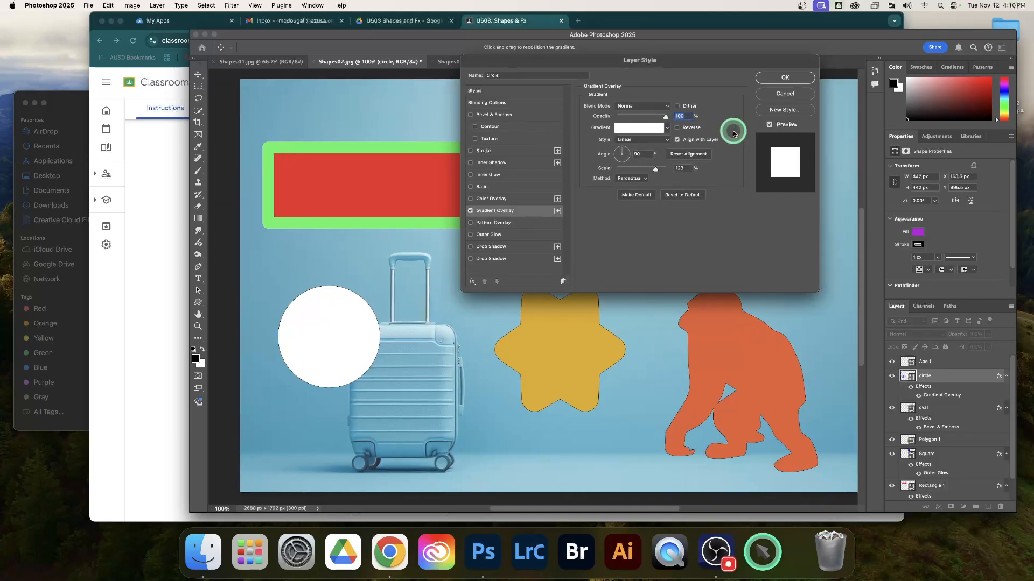
pyautogui.scroll(1, 733, 132)
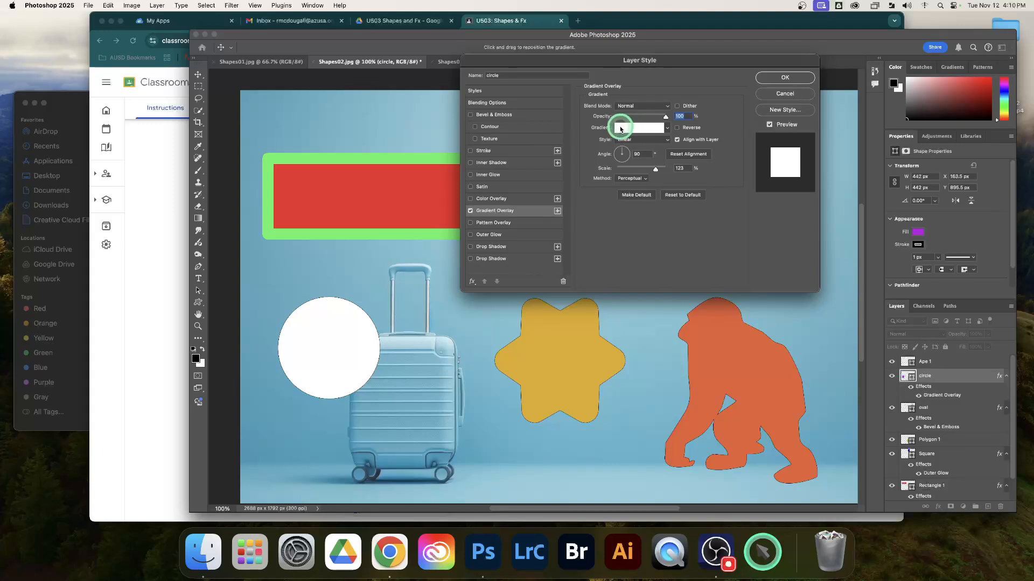
# Step: Add a color stop at location 100 of the circle's gradient and recolor the starting stop pink with a hue of 309°
pyautogui.click(642, 129)
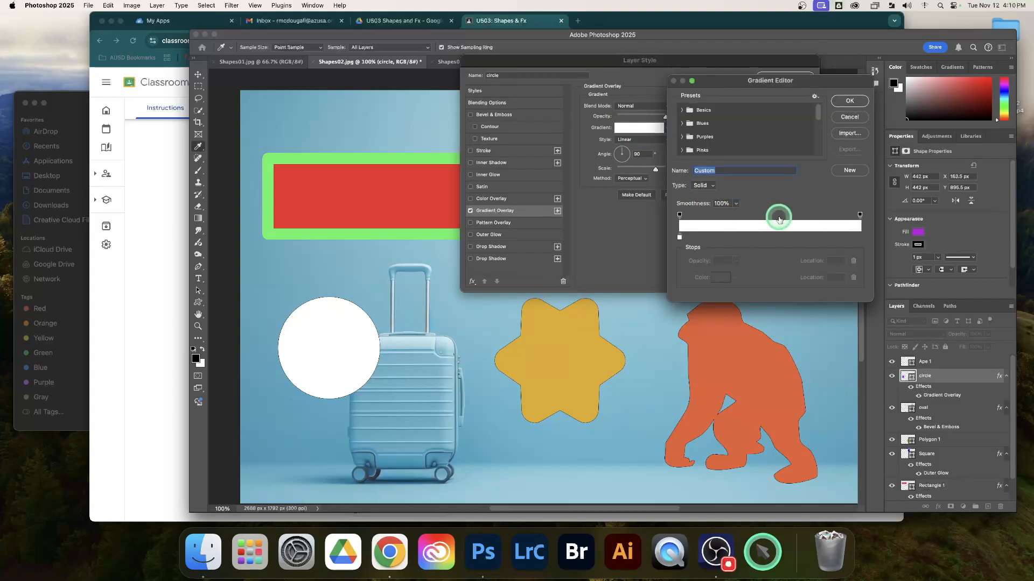
pyautogui.click(862, 235)
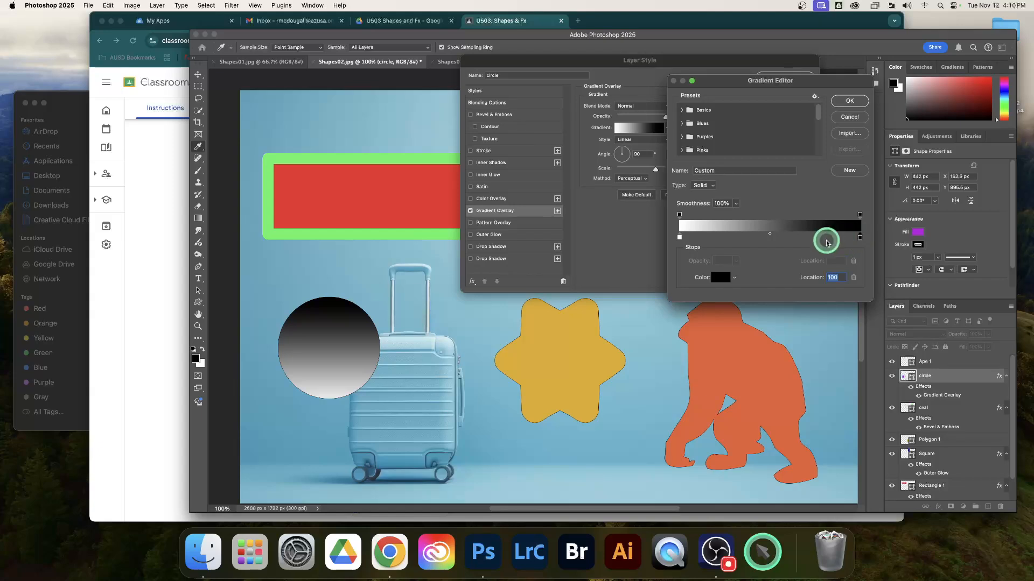
pyautogui.click(680, 238)
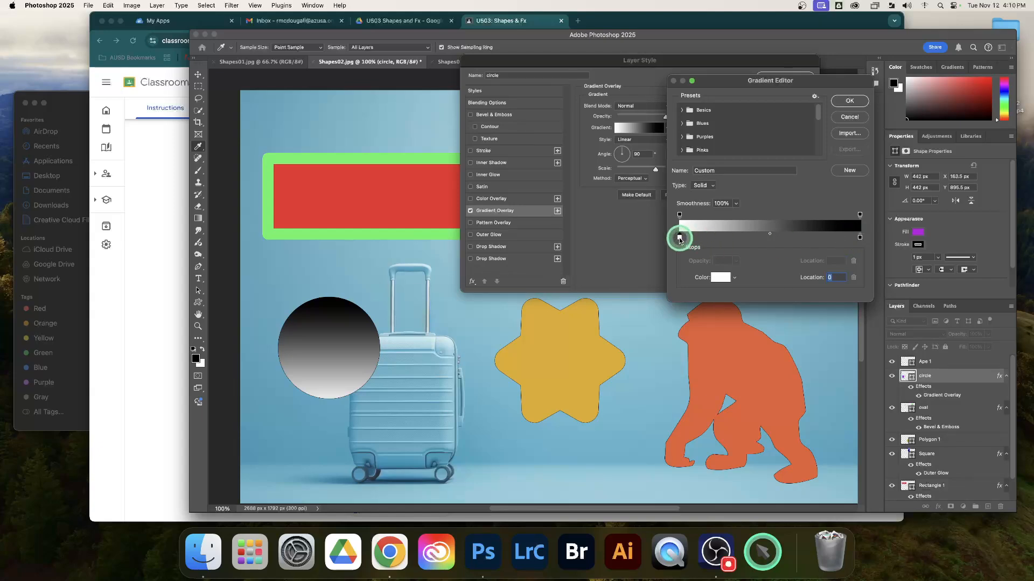
pyautogui.click(720, 278)
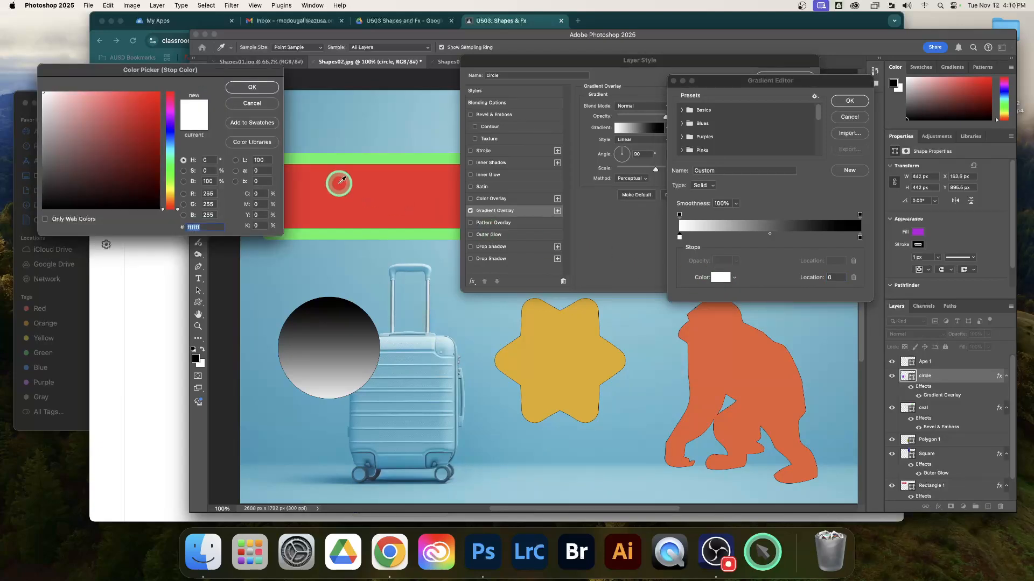
pyautogui.click(169, 109)
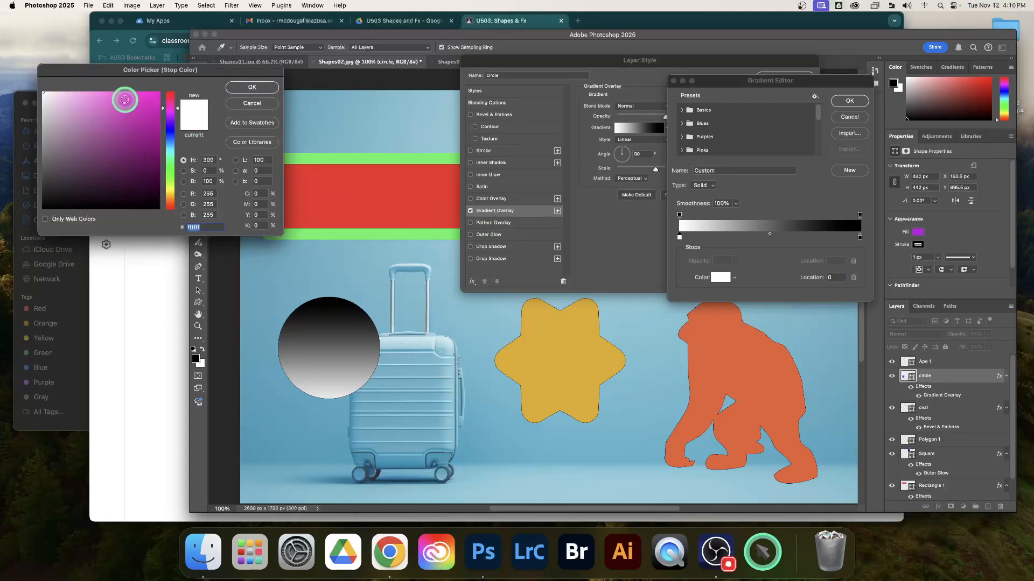
pyautogui.click(123, 100)
pyautogui.click(252, 88)
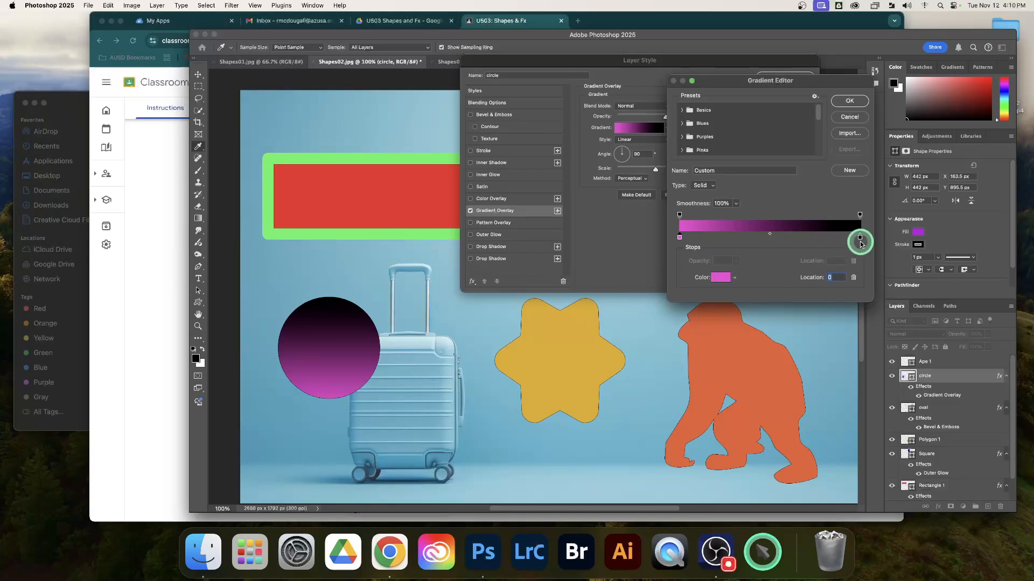
# Step: Change the gradient's end stop at location 100 to blue-violet (#733ff8)
pyautogui.click(860, 237)
pyautogui.click(720, 277)
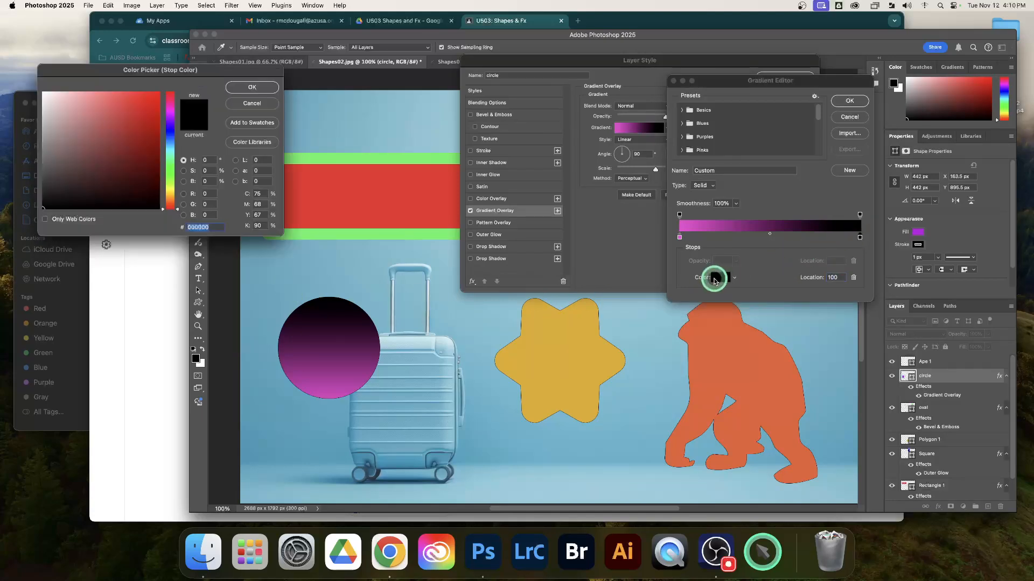
pyautogui.click(170, 124)
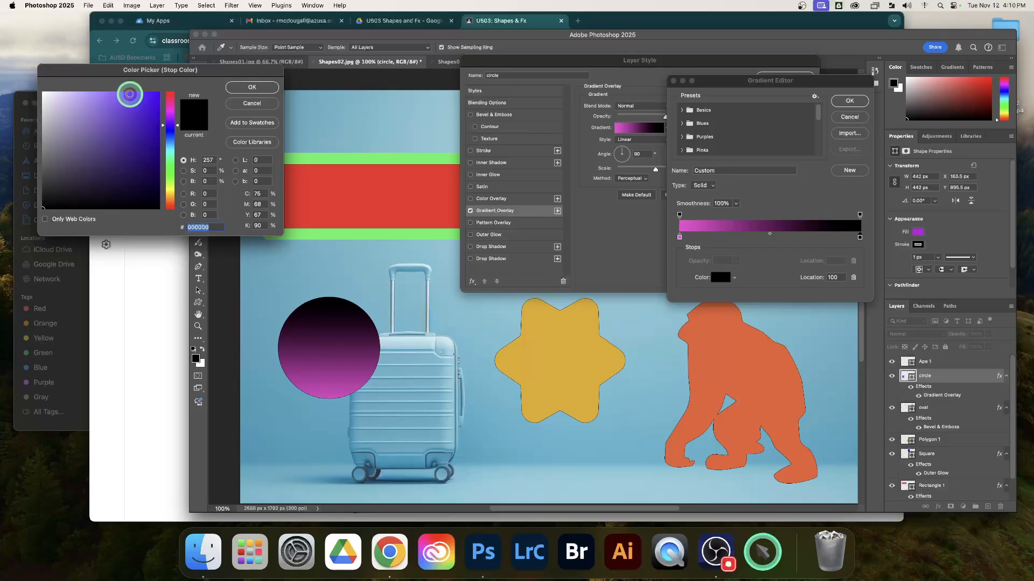
pyautogui.click(130, 94)
pyautogui.click(252, 87)
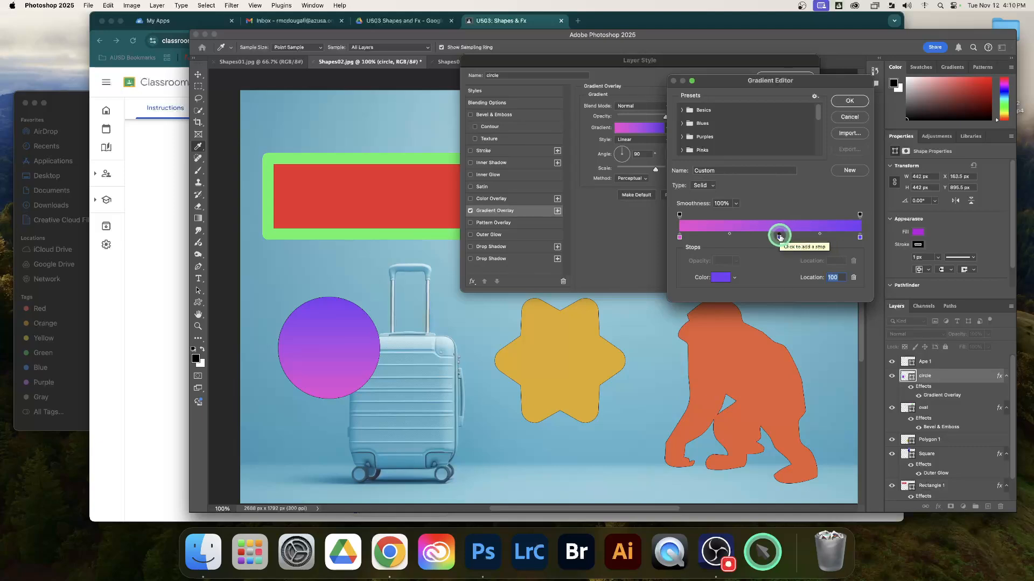
# Step: Add a middle color stop at location 55 of the gradient and set its color to green (#2d943b)
pyautogui.click(780, 237)
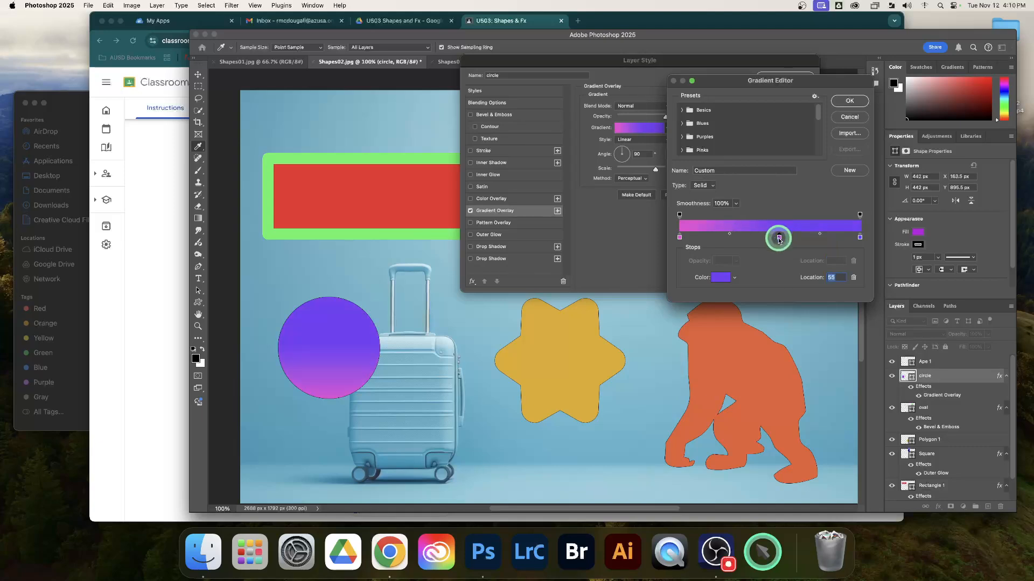
pyautogui.click(721, 278)
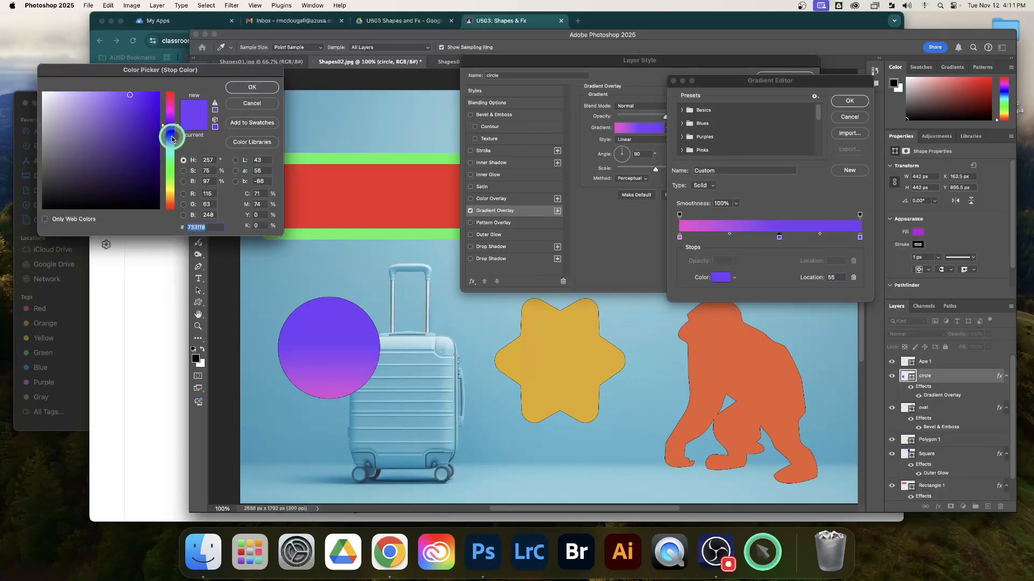
pyautogui.moveTo(169, 131); pyautogui.dragTo(173, 174)
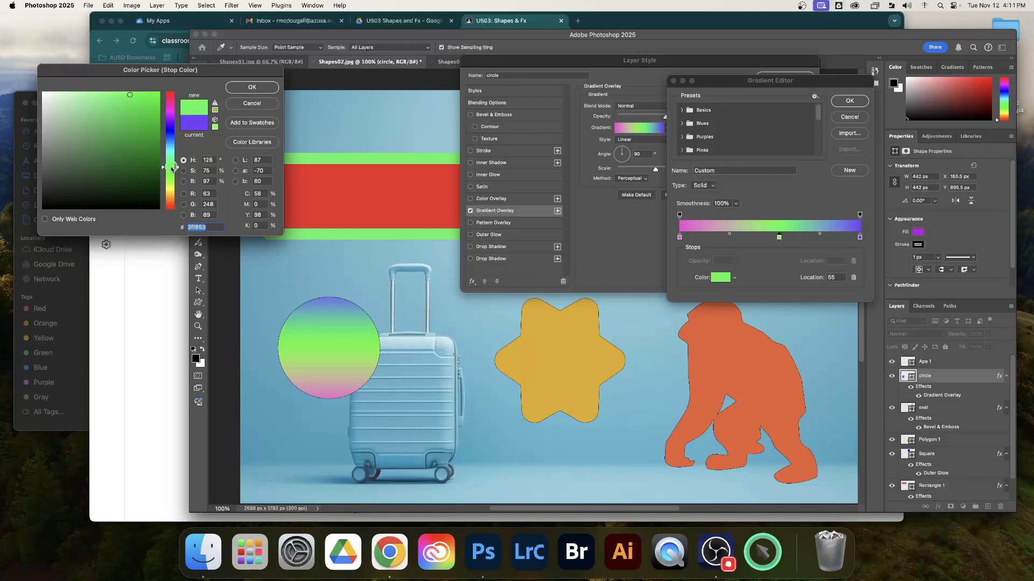
pyautogui.moveTo(111, 100); pyautogui.dragTo(124, 141)
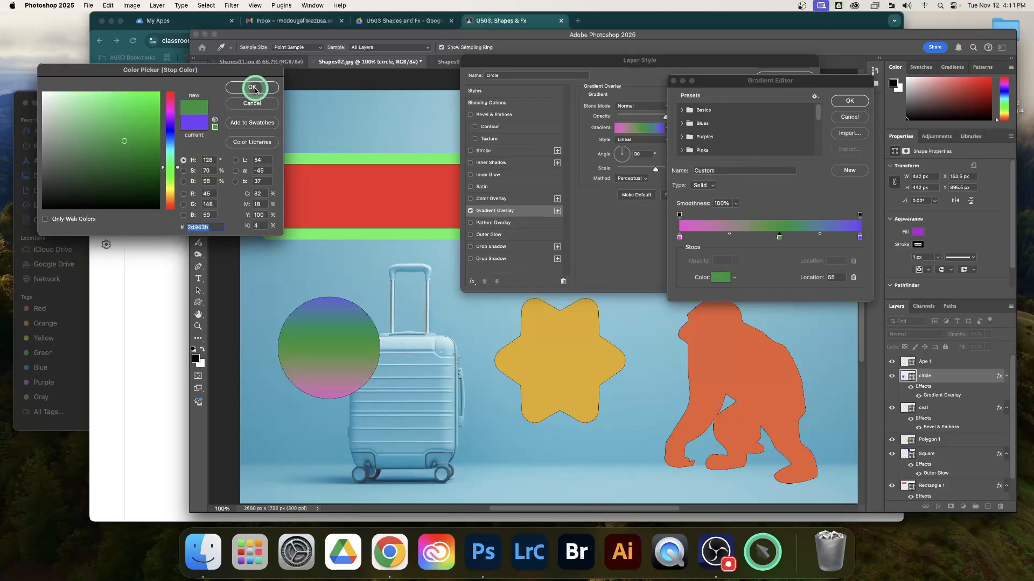
pyautogui.moveTo(203, 72); pyautogui.dragTo(195, 99)
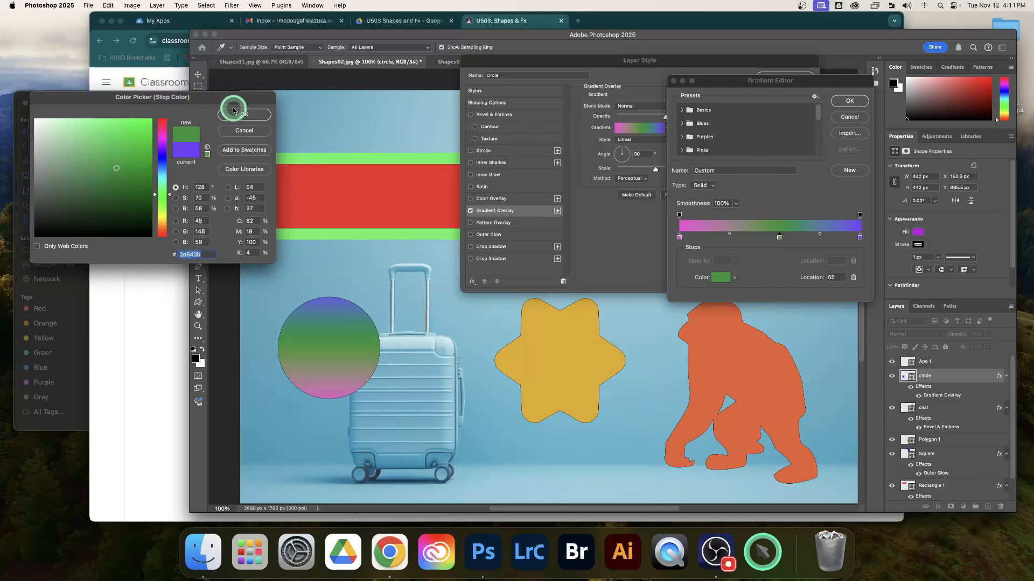
pyautogui.moveTo(204, 101); pyautogui.dragTo(873, 109)
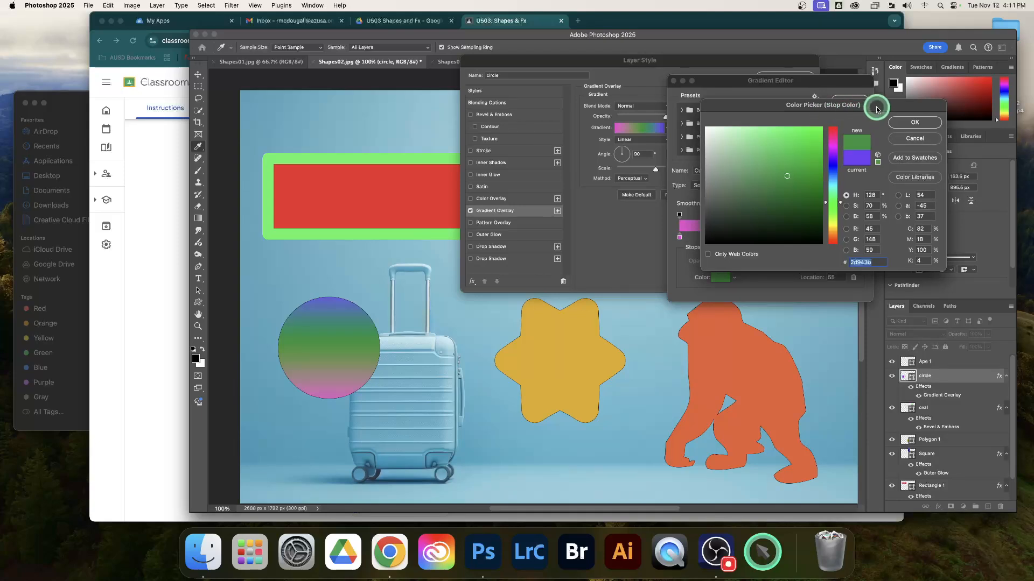
pyautogui.moveTo(886, 106); pyautogui.dragTo(525, 151)
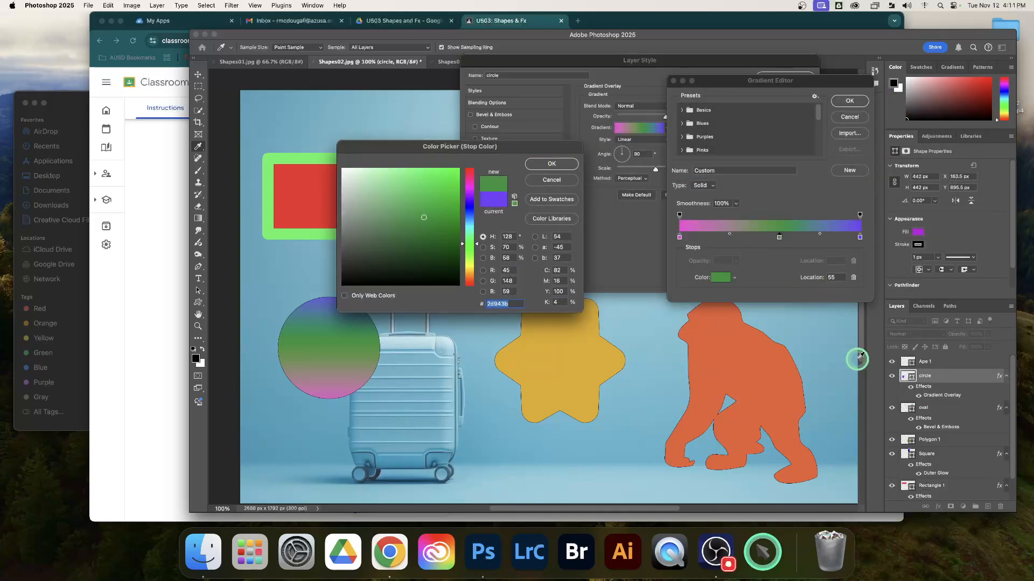
pyautogui.click(544, 165)
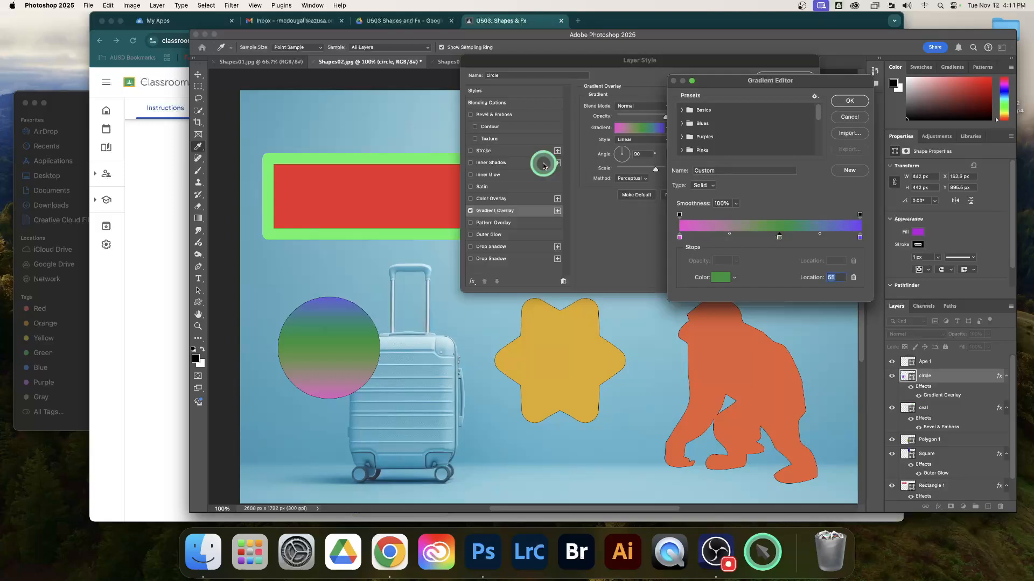
# Step: Set the angle of the circle's gradient overlay to 108° and apply the layer style
pyautogui.click(860, 102)
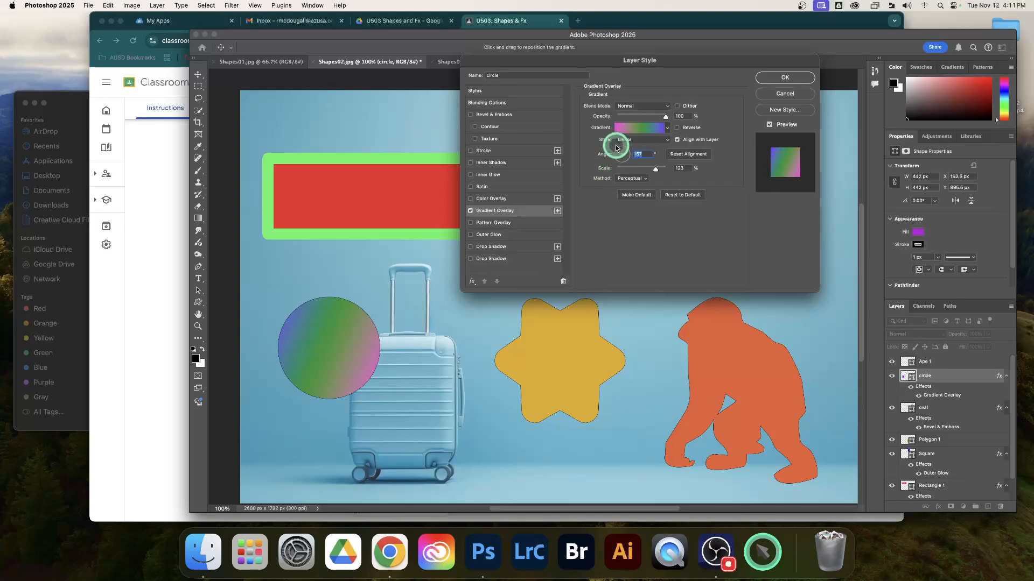
pyautogui.moveTo(617, 148); pyautogui.dragTo(620, 151)
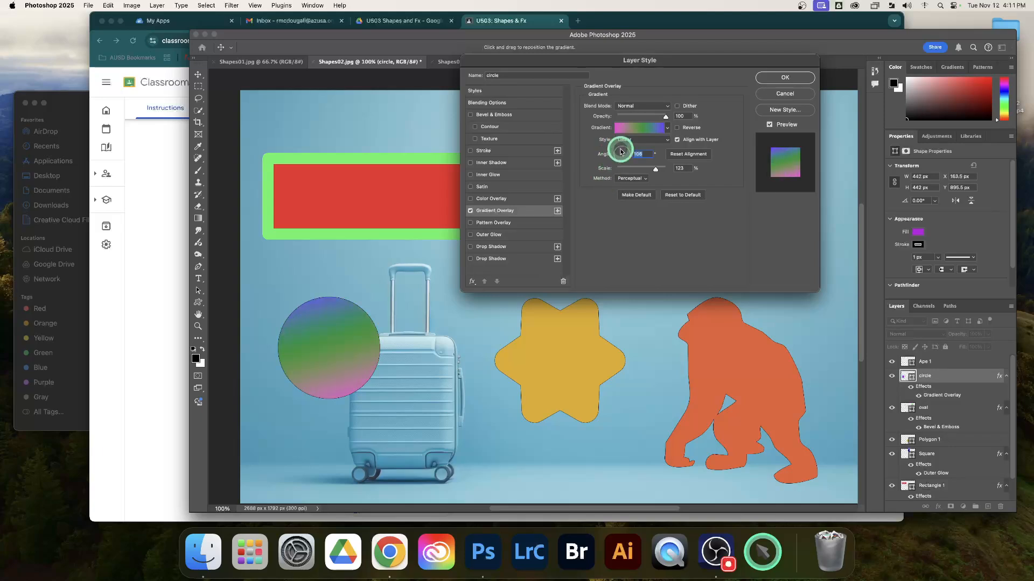
pyautogui.click(777, 81)
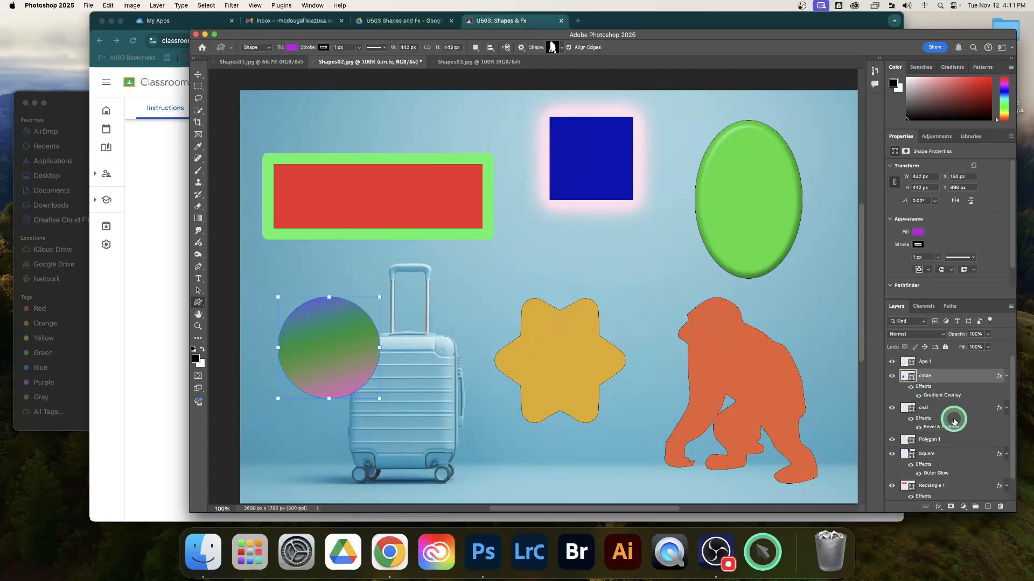
# Step: Rename the yellow polygon's shape layer to star
pyautogui.click(929, 439)
pyautogui.doubleClick(928, 439)
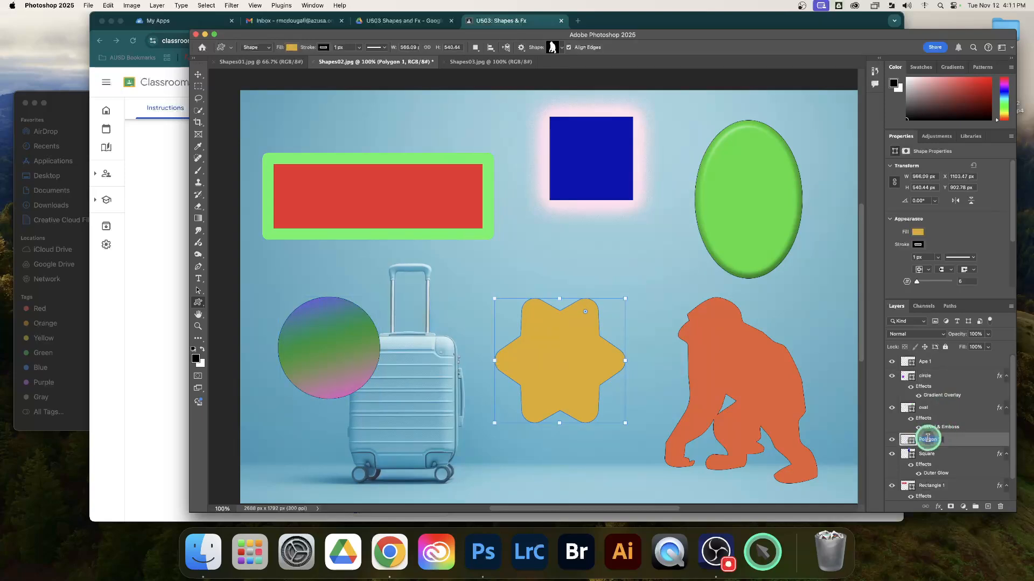
pyautogui.write('star')
pyautogui.press('Return')
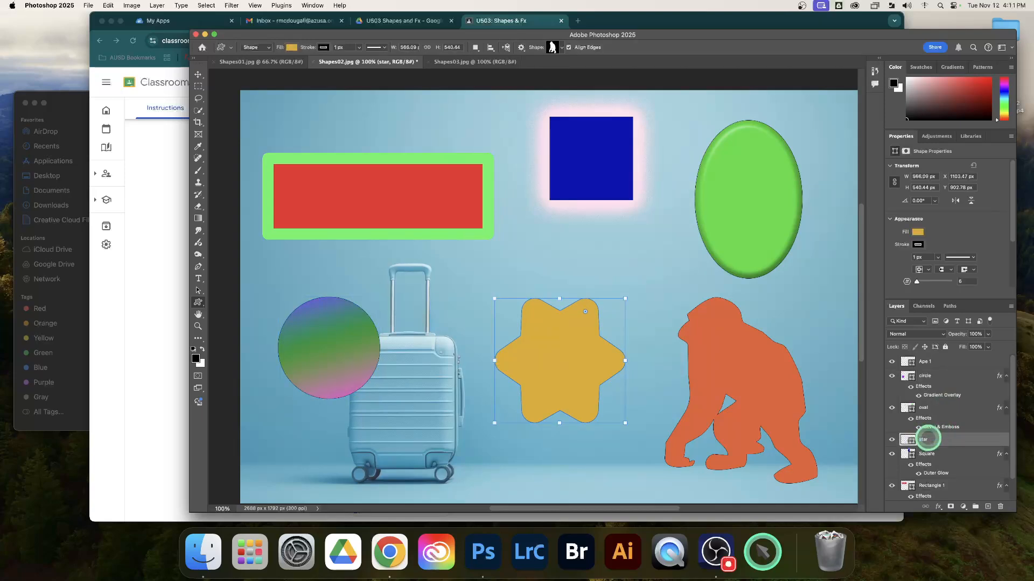
# Step: Add an Inner Glow effect to the star layer with its opacity at 79%
pyautogui.click(939, 507)
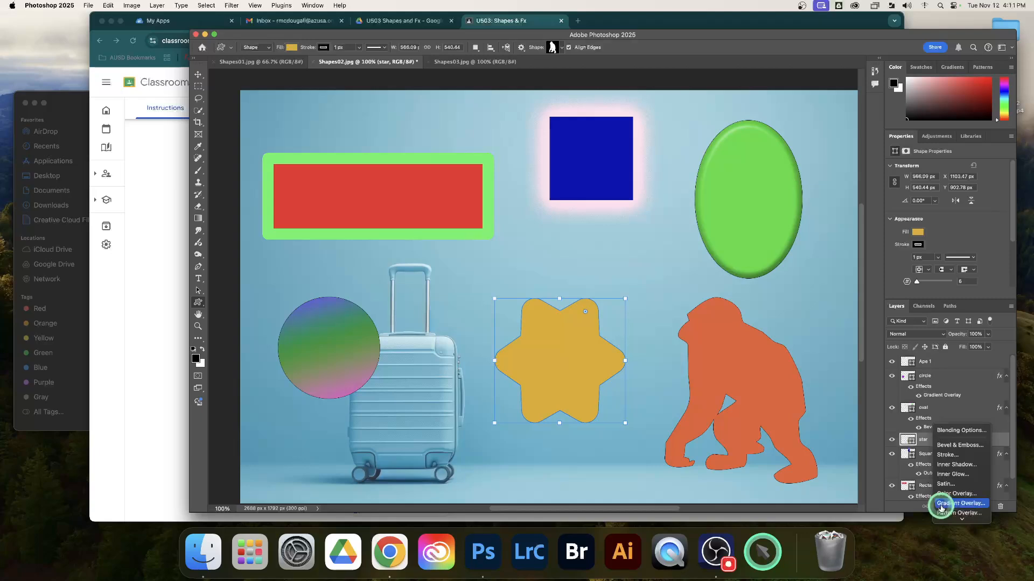
pyautogui.click(957, 477)
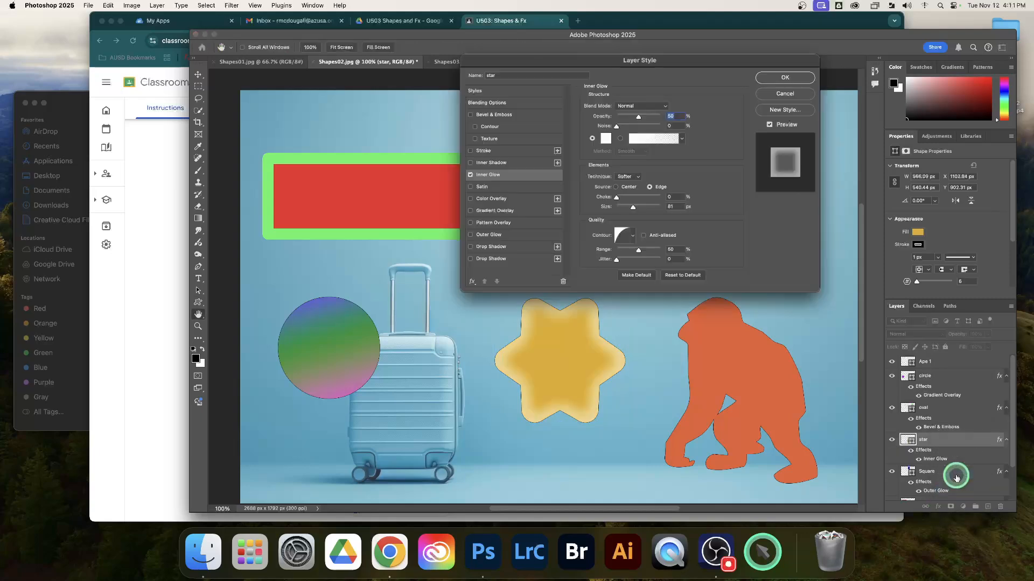
pyautogui.moveTo(681, 64); pyautogui.dragTo(811, 42)
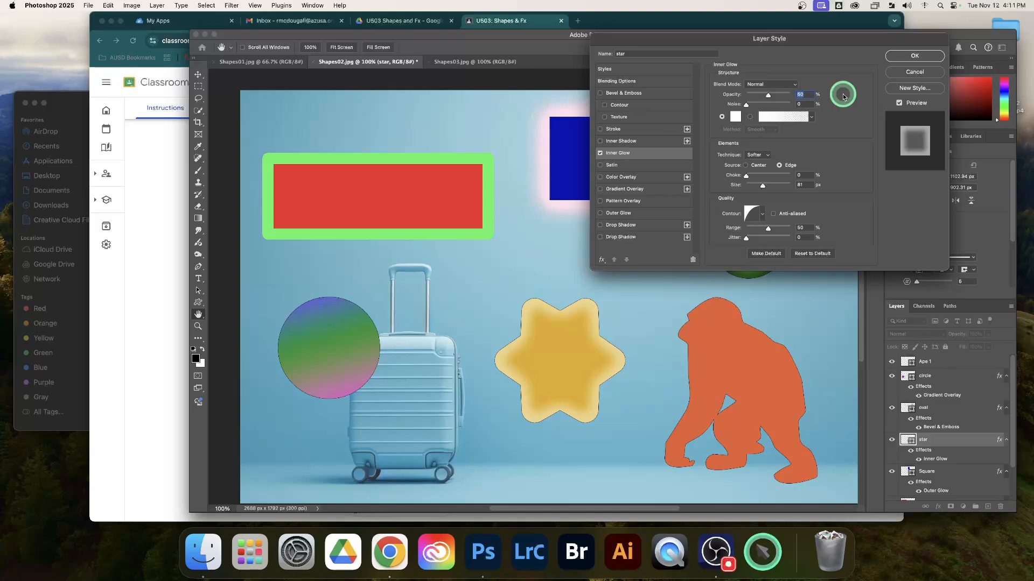
pyautogui.moveTo(770, 96); pyautogui.dragTo(780, 97)
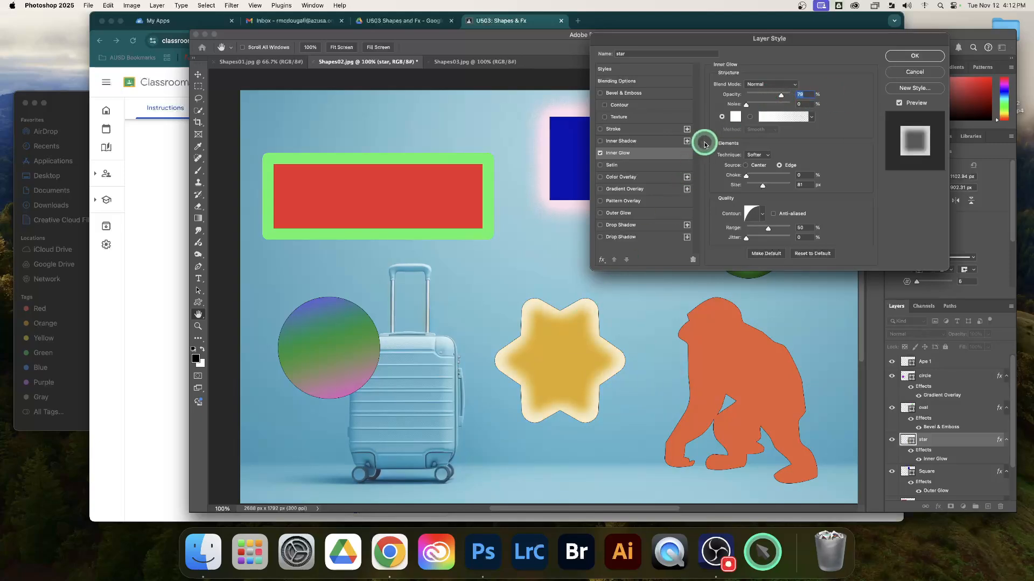
# Step: Change the star's inner glow color to red (#f53e3e)
pyautogui.click(735, 119)
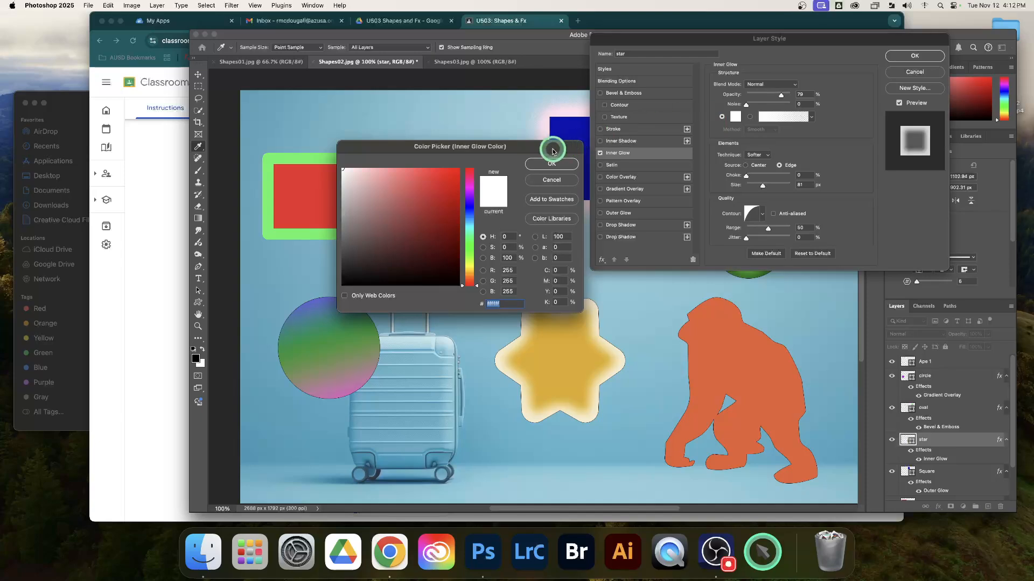
pyautogui.moveTo(550, 147); pyautogui.dragTo(533, 56)
pyautogui.click(415, 88)
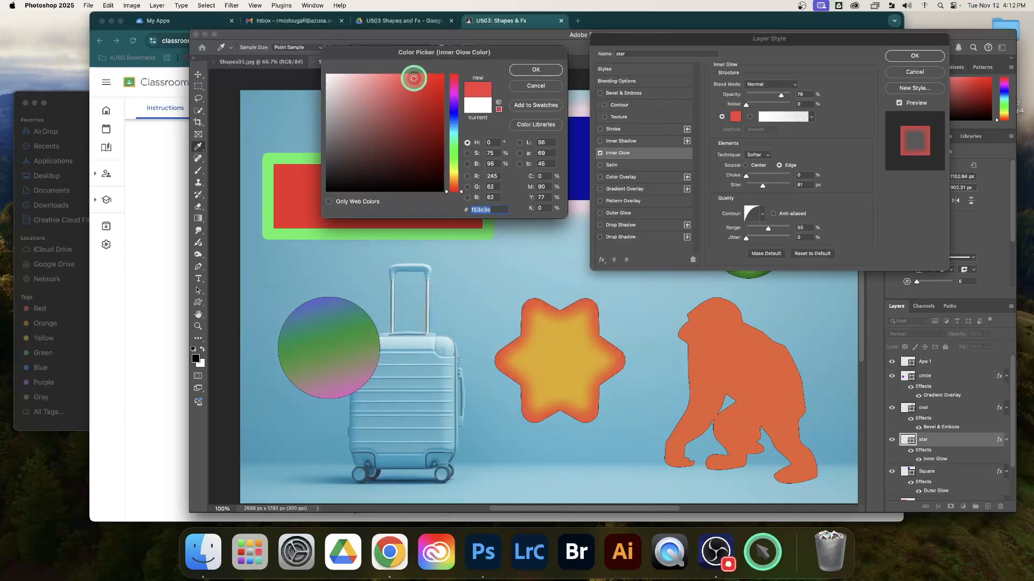
pyautogui.click(535, 69)
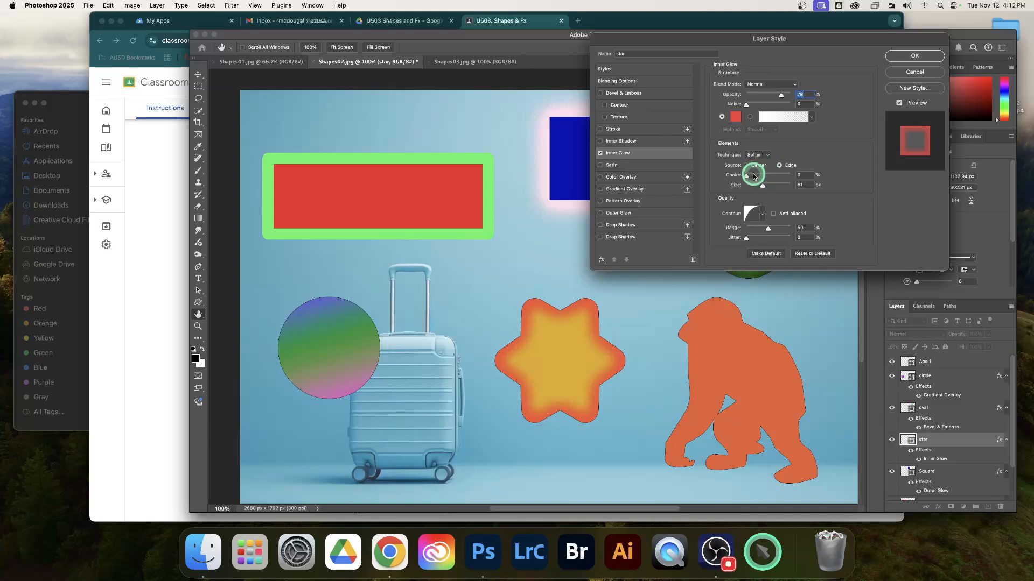
# Step: Set the star's inner glow to opacity 59%, noise 21%, choke about 85% and size 49 px
pyautogui.moveTo(748, 175); pyautogui.dragTo(770, 176)
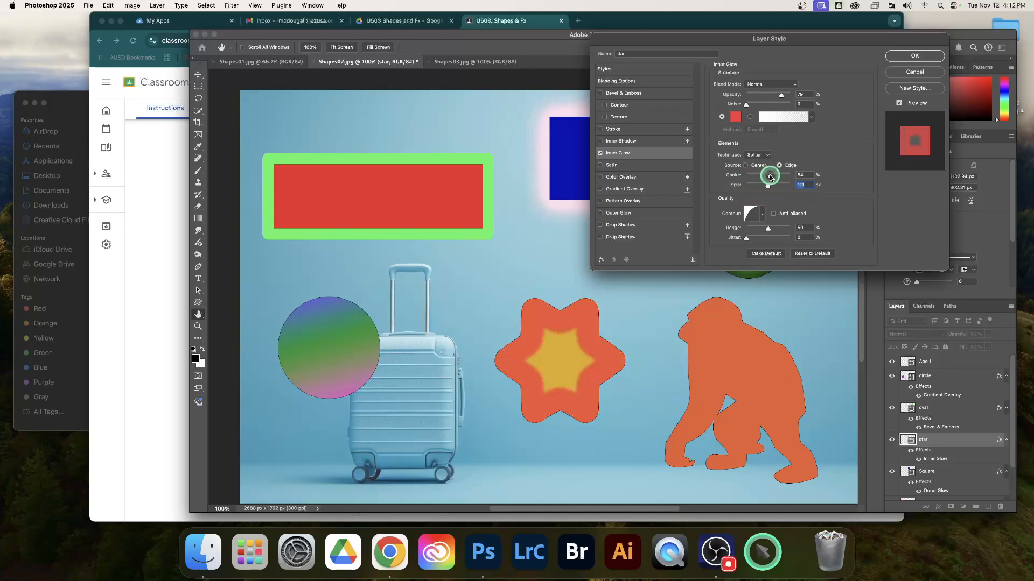
pyautogui.click(772, 94)
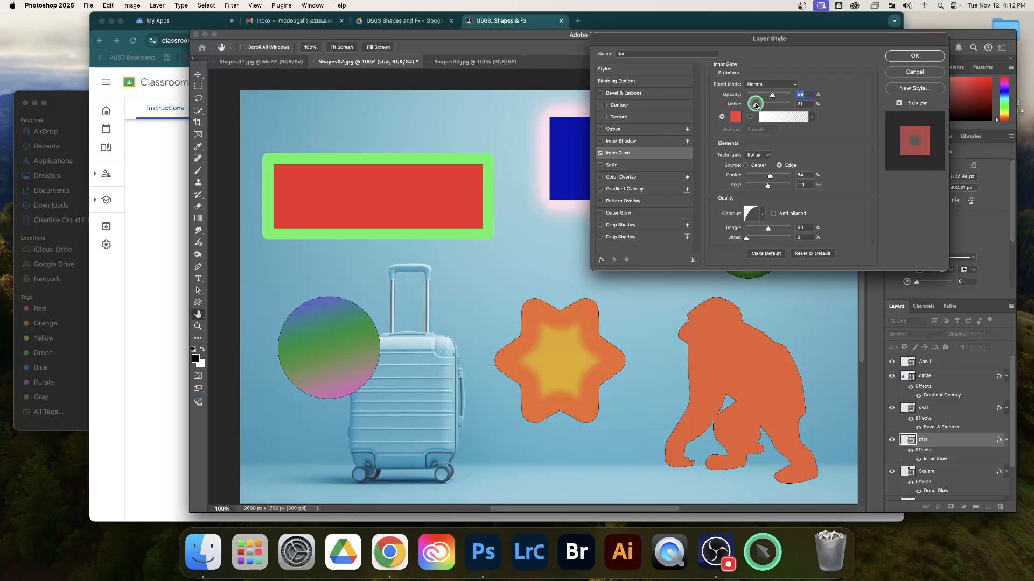
pyautogui.click(758, 176)
pyautogui.click(757, 185)
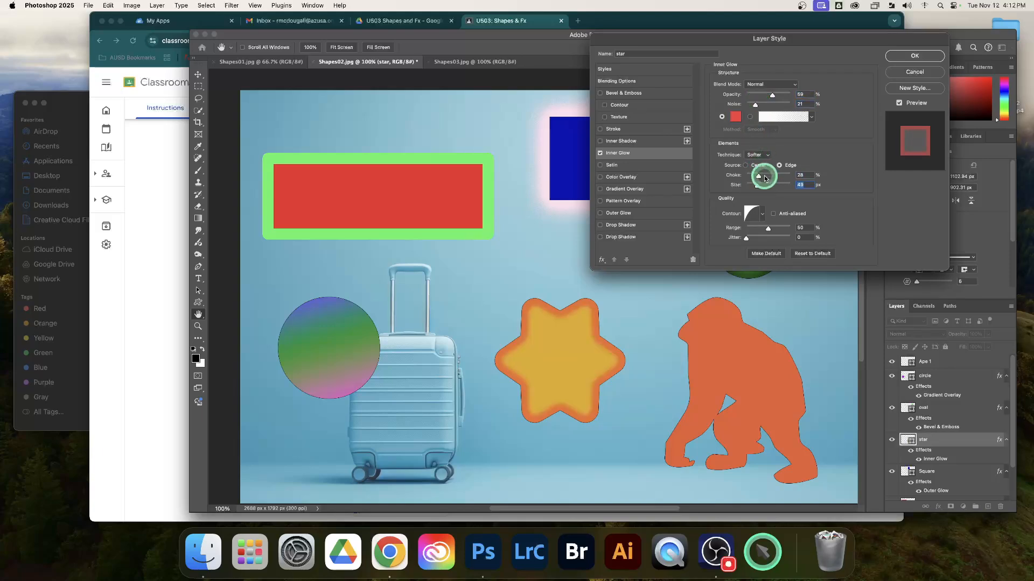
pyautogui.click(771, 176)
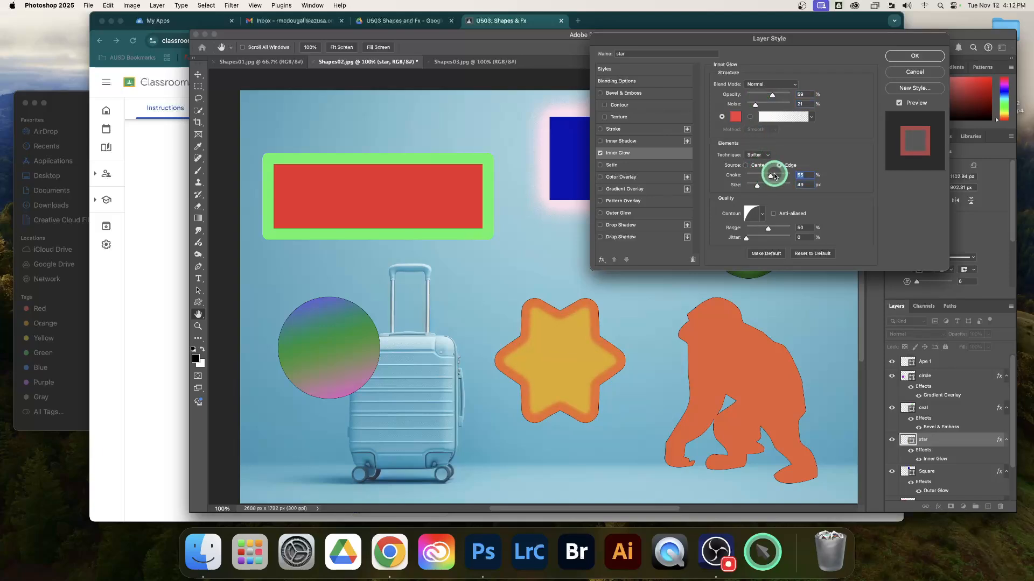
pyautogui.click(785, 176)
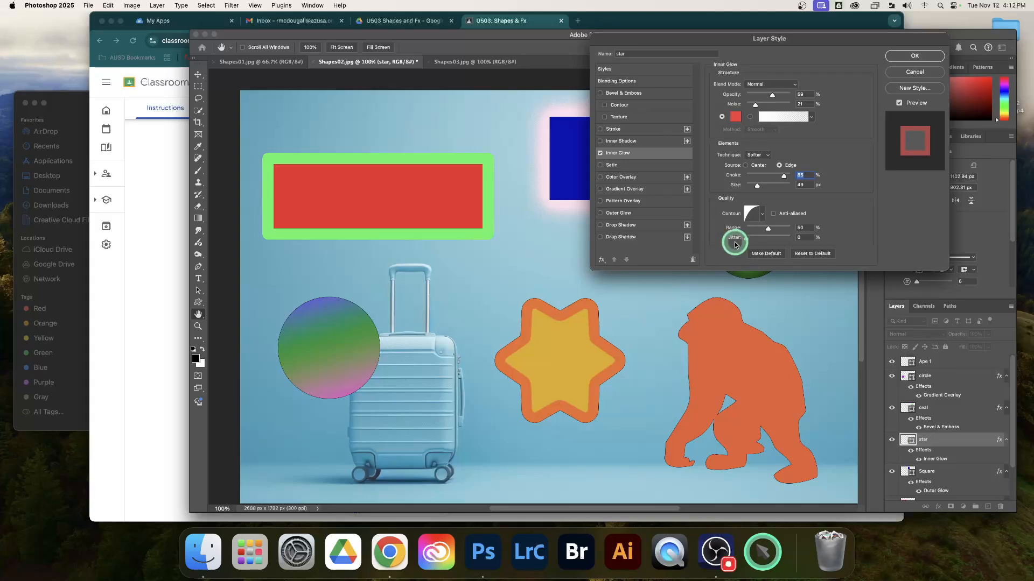
# Step: Make the star's inner glow start from the center with choke 75% and size 81 px, and apply the layer style
pyautogui.click(746, 167)
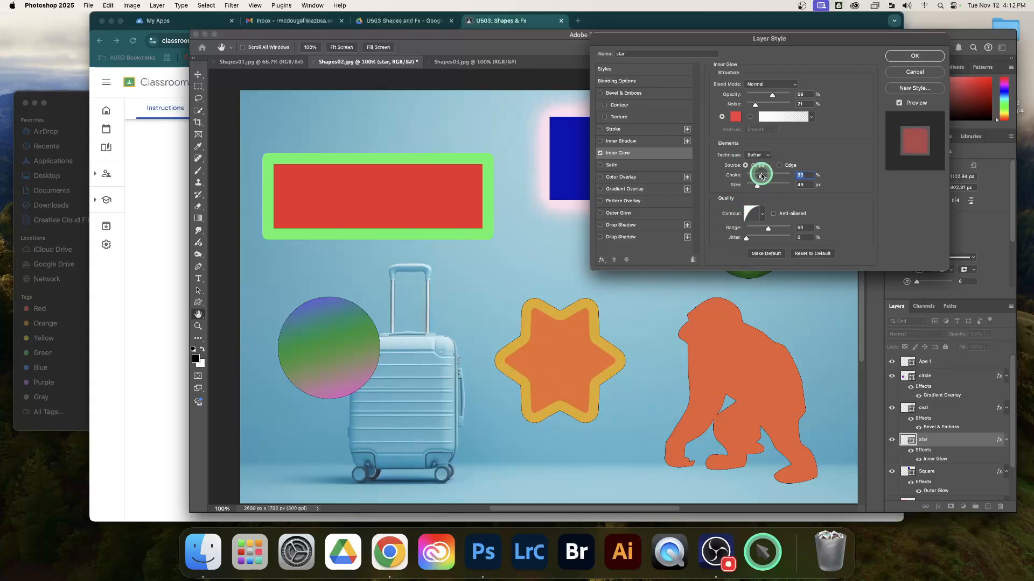
pyautogui.moveTo(771, 175)
pyautogui.mouseDown()
pyautogui.moveTo(780, 176)
pyautogui.moveTo(752, 185)
pyautogui.moveTo(780, 185)
pyautogui.moveTo(767, 193)
pyautogui.mouseUp()
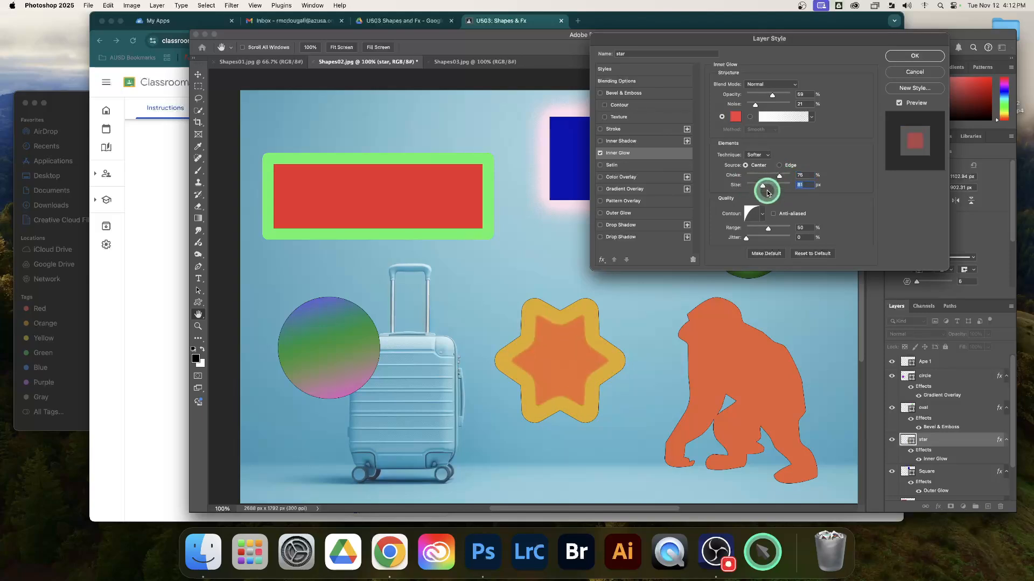
pyautogui.click(915, 56)
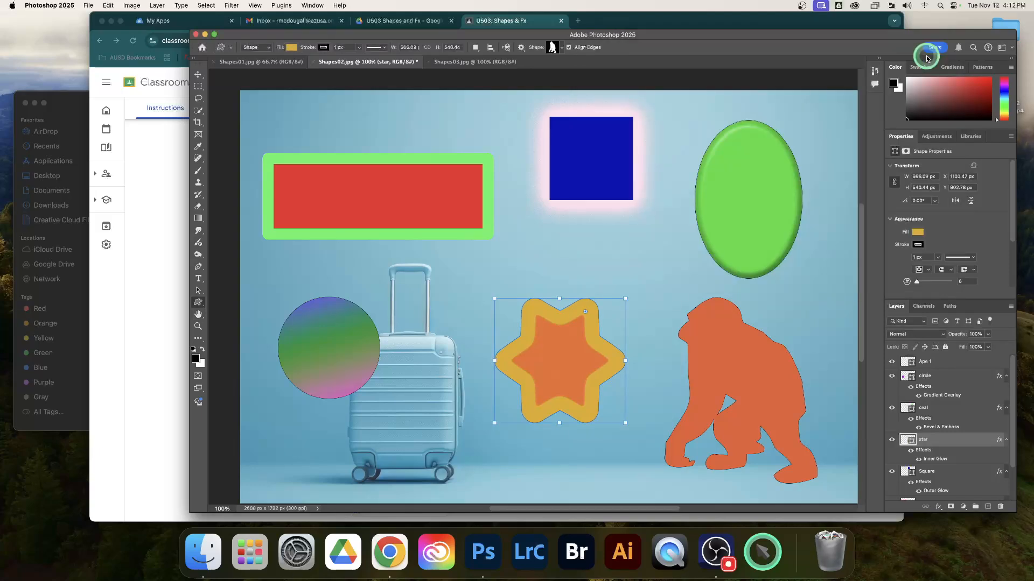
# Step: Add a Drop Shadow effect to the ape shape layer and keep the ape in view beside the settings
pyautogui.click(935, 363)
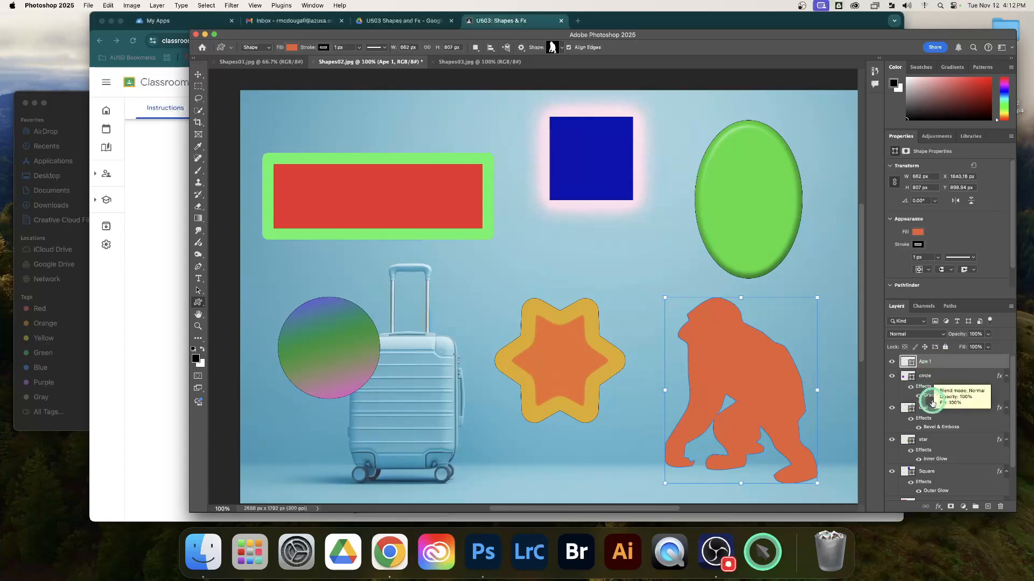
pyautogui.click(938, 506)
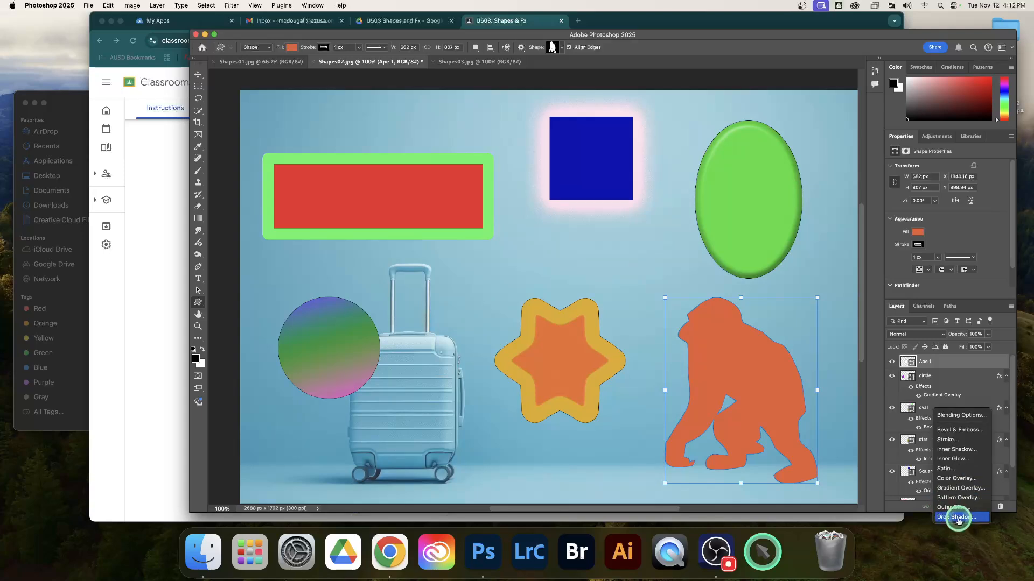
pyautogui.click(955, 518)
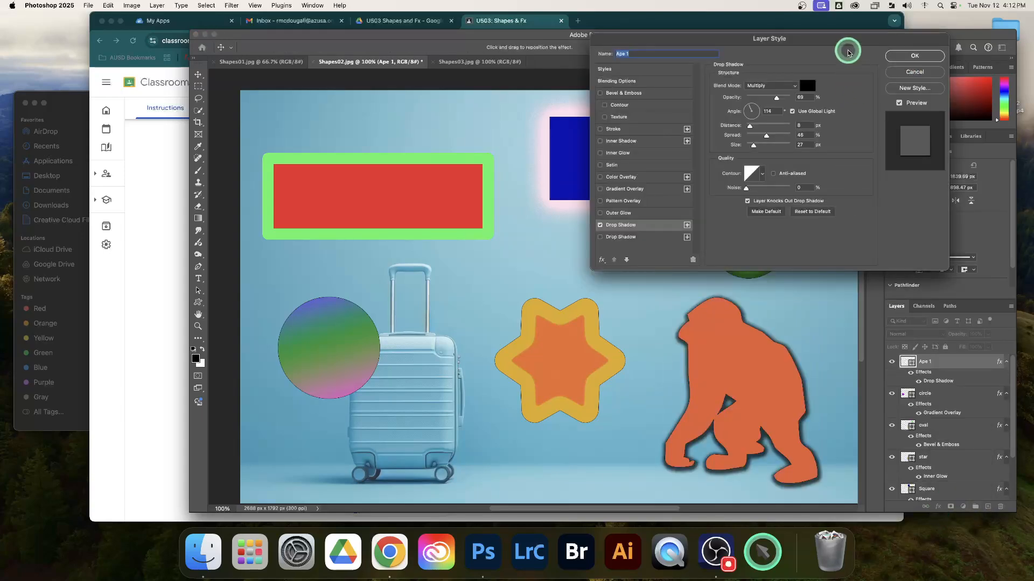
pyautogui.moveTo(846, 45); pyautogui.dragTo(530, 58)
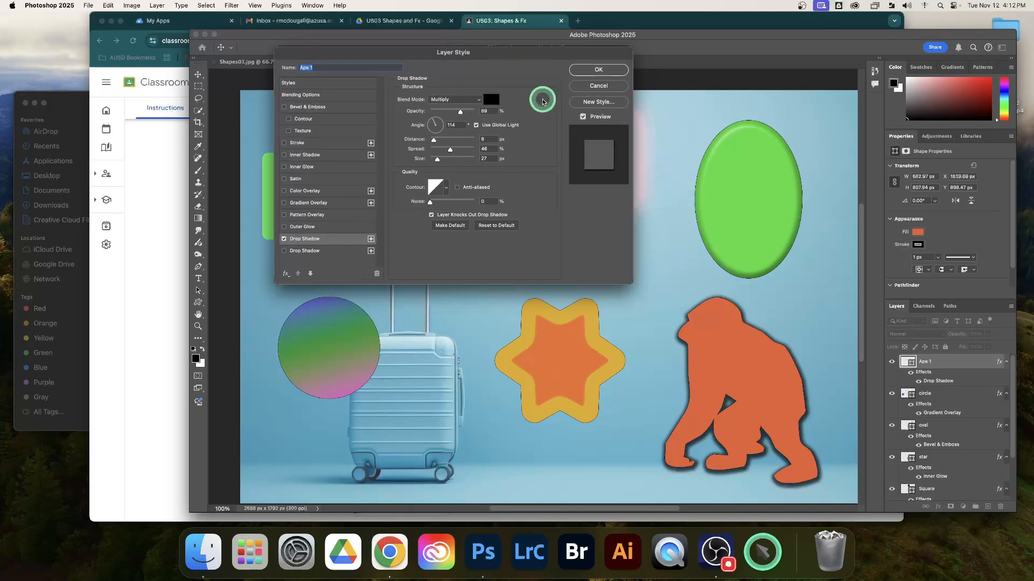
# Step: Set the ape's drop shadow to distance 27 px, spread 28%, size 38 px and opacity 59%
pyautogui.click(439, 150)
pyautogui.click(432, 160)
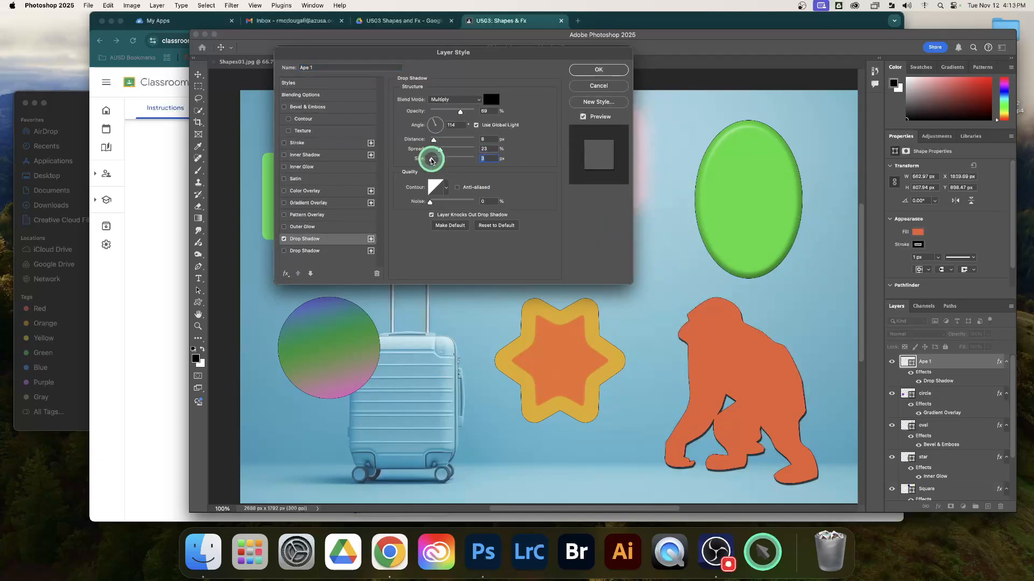
pyautogui.click(442, 140)
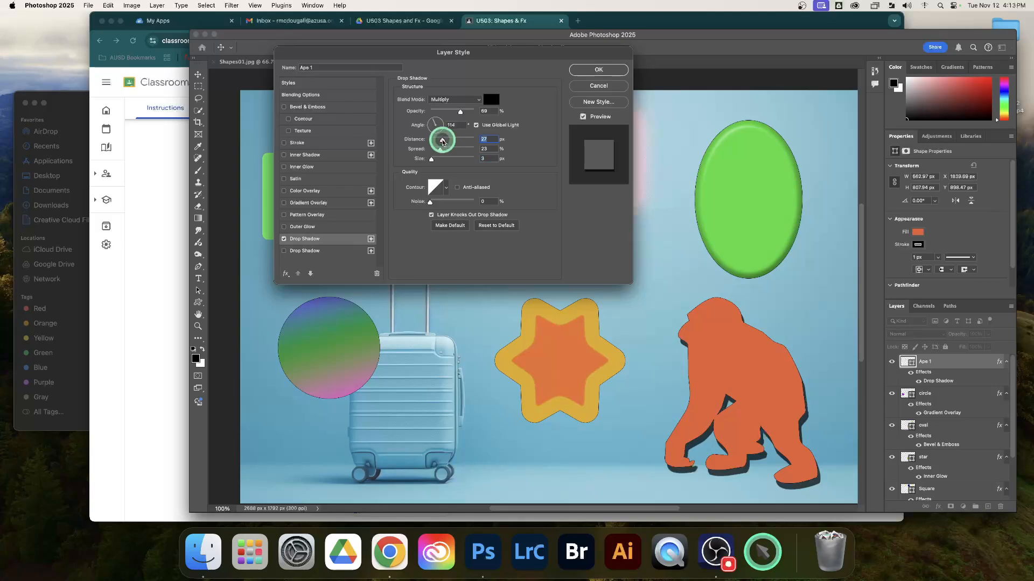
pyautogui.moveTo(442, 141)
pyautogui.mouseDown()
pyautogui.moveTo(468, 141)
pyautogui.moveTo(442, 142)
pyautogui.moveTo(439, 157)
pyautogui.moveTo(453, 160)
pyautogui.moveTo(439, 159)
pyautogui.mouseUp()
pyautogui.click(442, 149)
pyautogui.moveTo(460, 111); pyautogui.dragTo(438, 116)
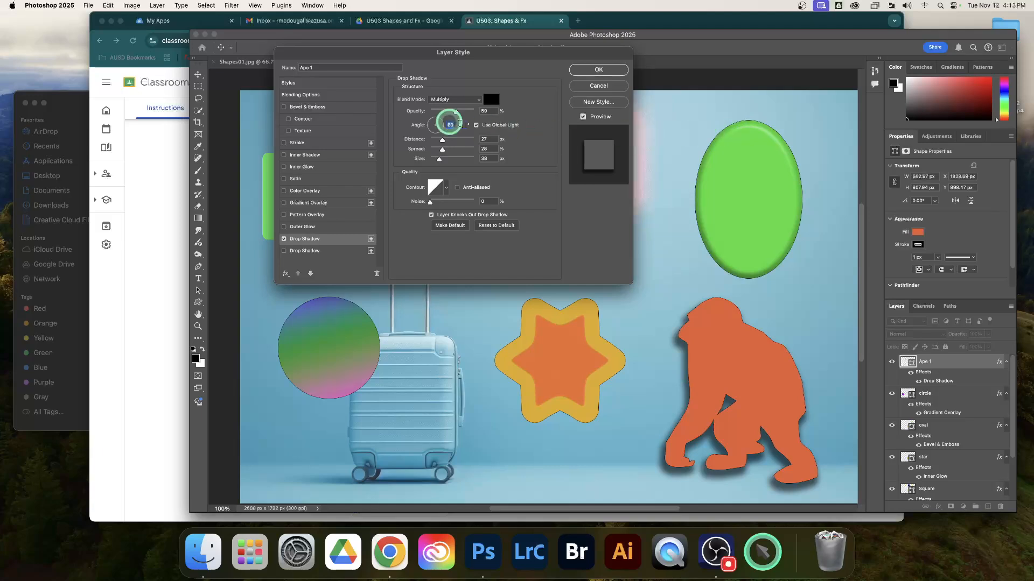
# Step: Turn off global light for the ape's drop shadow, set its angle to about 109° and apply the layer style
pyautogui.click(433, 123)
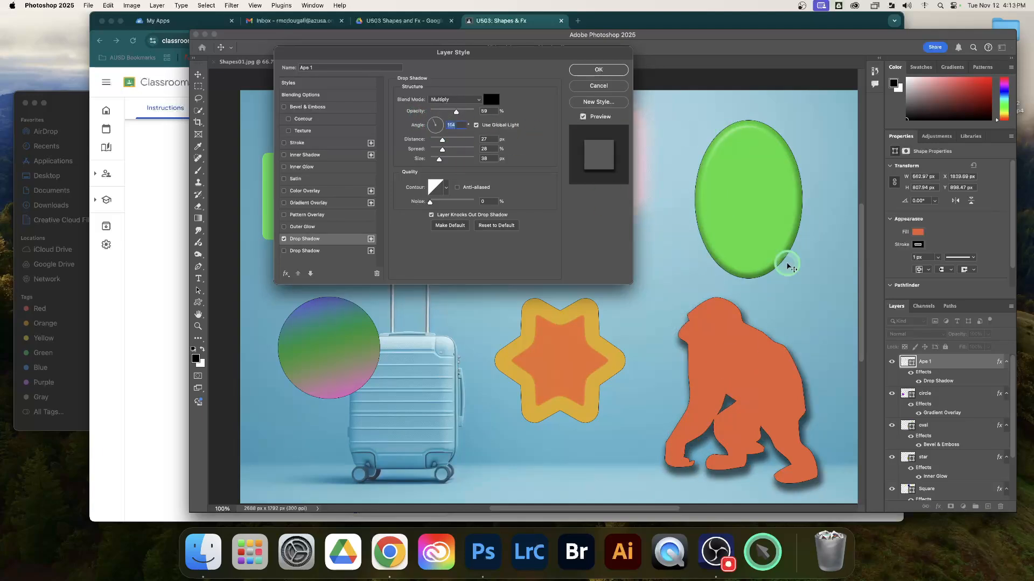
pyautogui.click(477, 125)
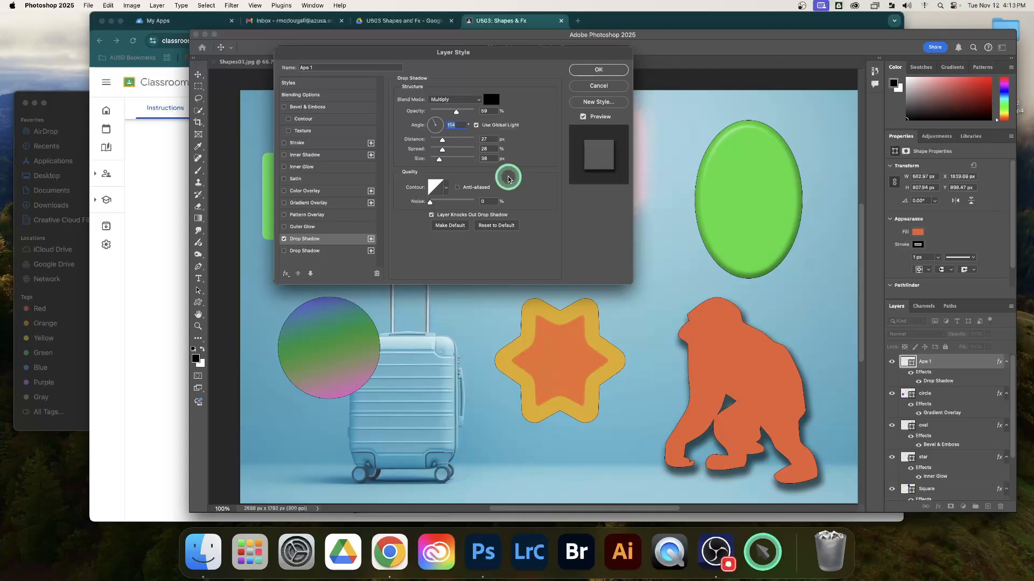
pyautogui.click(476, 125)
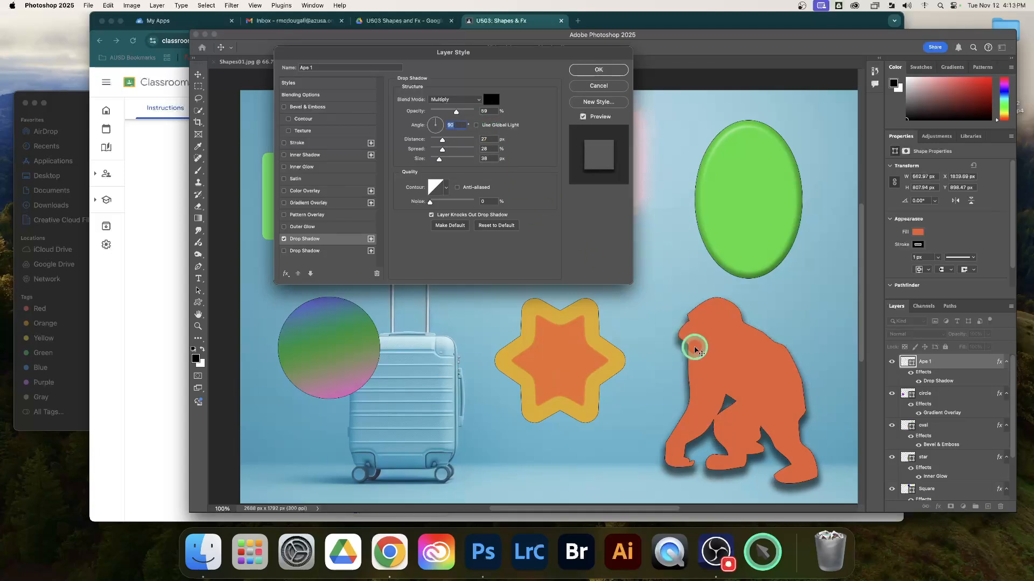
pyautogui.click(430, 115)
pyautogui.moveTo(450, 130); pyautogui.dragTo(434, 121)
pyautogui.click(436, 122)
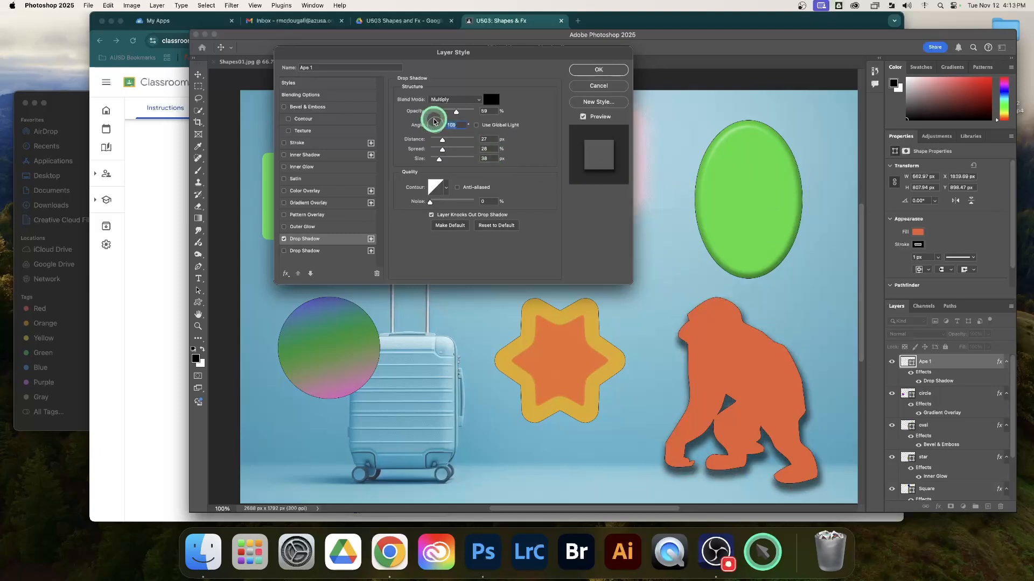
pyautogui.click(603, 70)
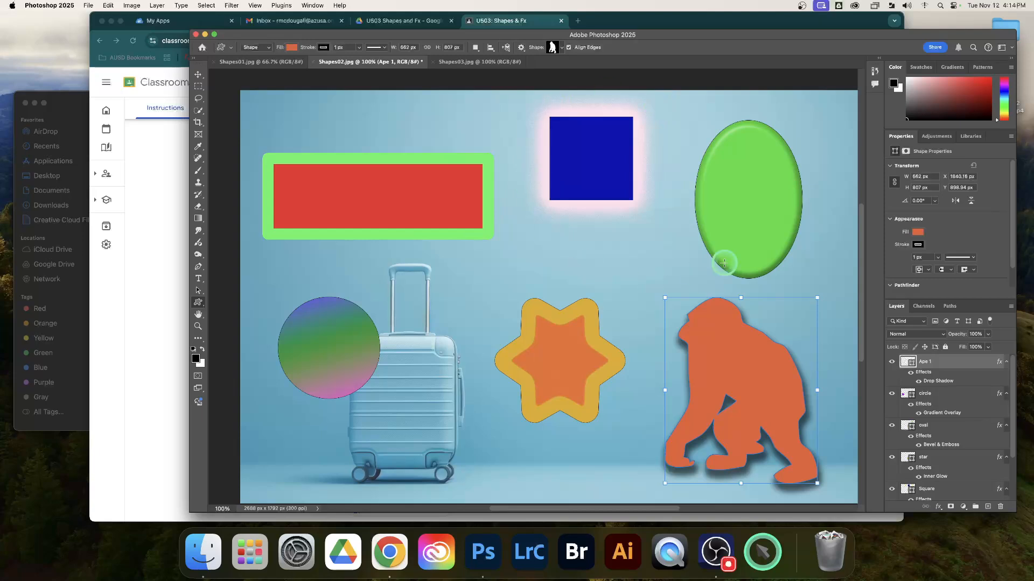
# Step: Look over the unedited Shapes01.jpg and Shapes03.jpg documents and return to Shapes02.jpg
pyautogui.scroll(-2, 686, 239)
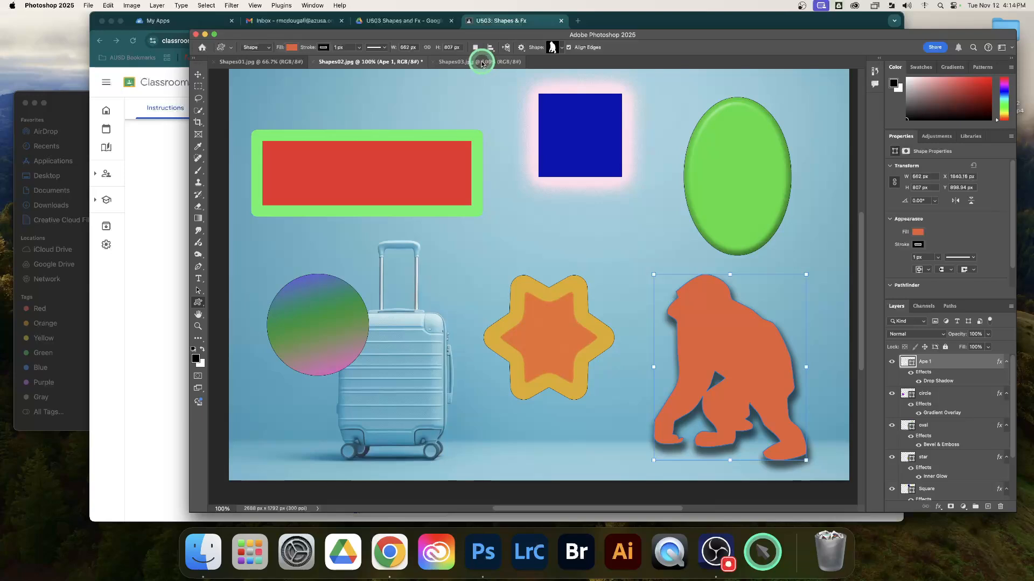
pyautogui.click(247, 63)
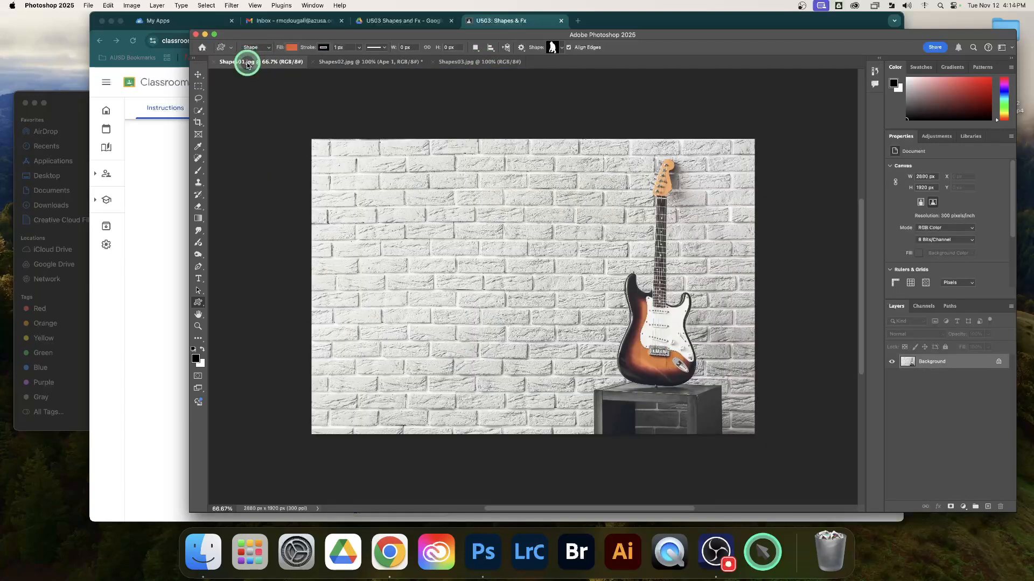
pyautogui.click(473, 62)
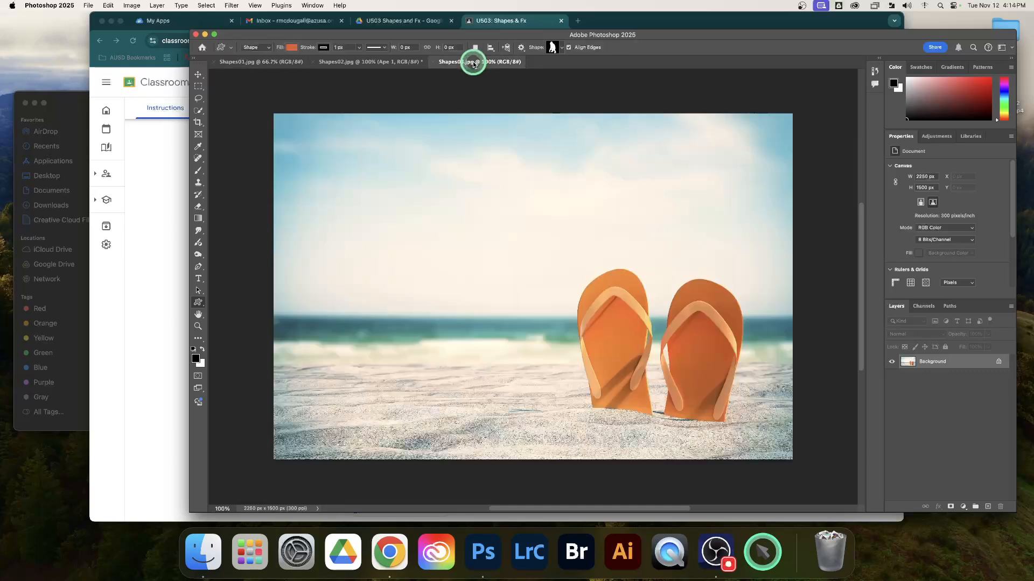
pyautogui.click(269, 61)
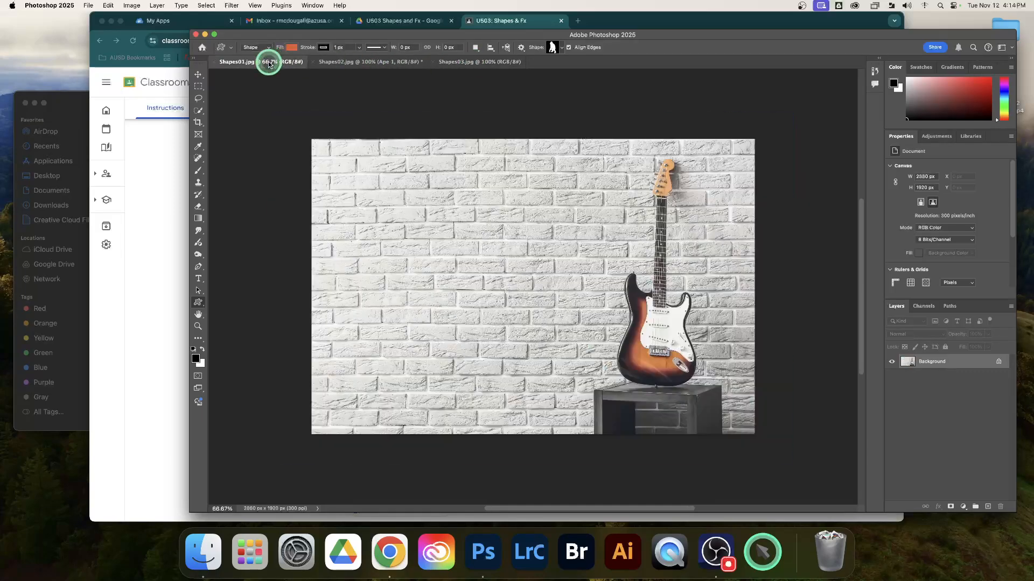
pyautogui.click(382, 67)
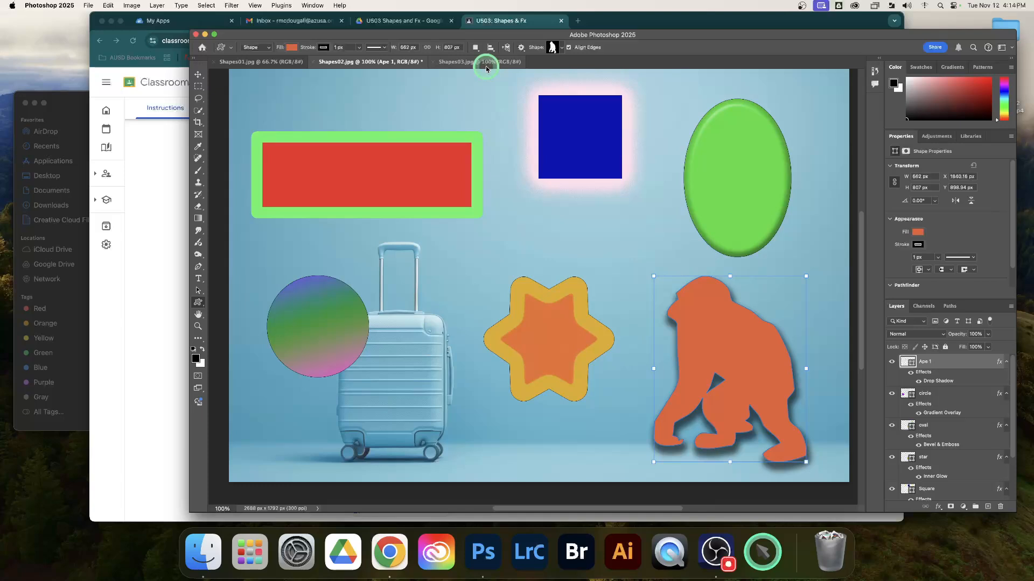
# Step: Switch to Chrome and check the U503 Shapes & Fx assignment instructions in Google Classroom
pyautogui.click(500, 21)
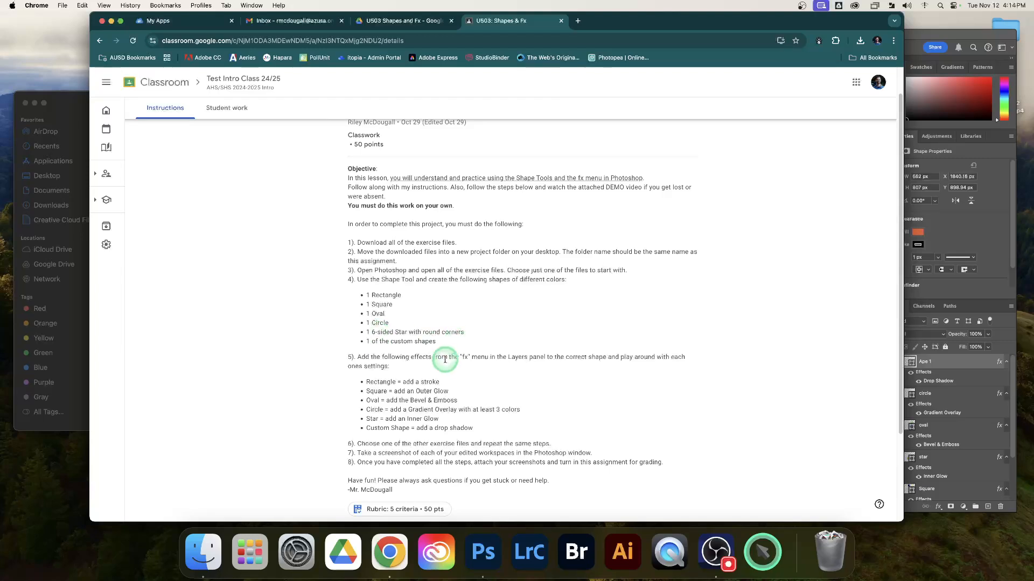
# Step: Switch to Photoshop to look over Shapes02.jpg and Shapes03.jpg, and return to the U503 Shapes & Fx instructions in Chrome
pyautogui.scroll(-1, 445, 358)
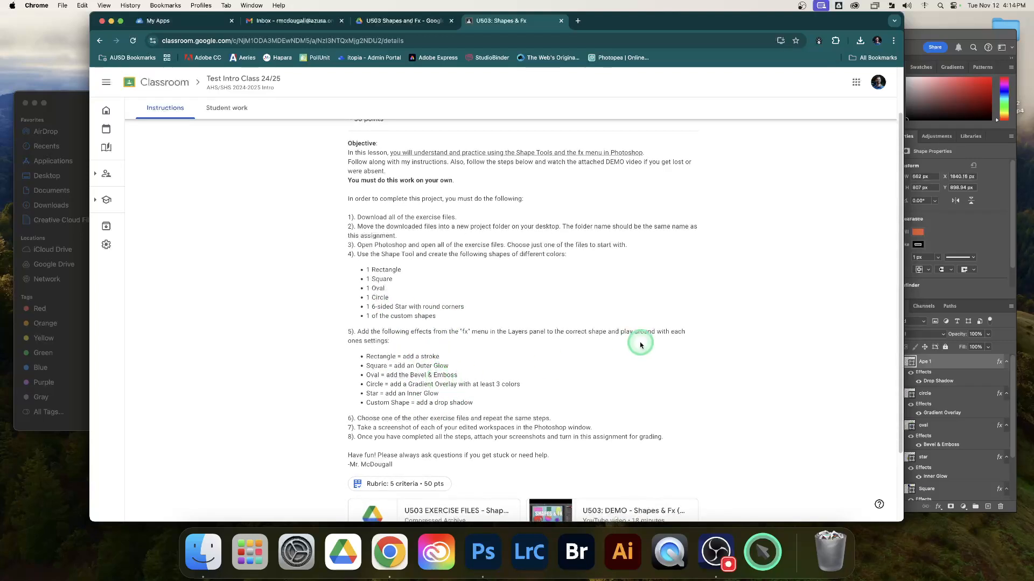
pyautogui.click(936, 34)
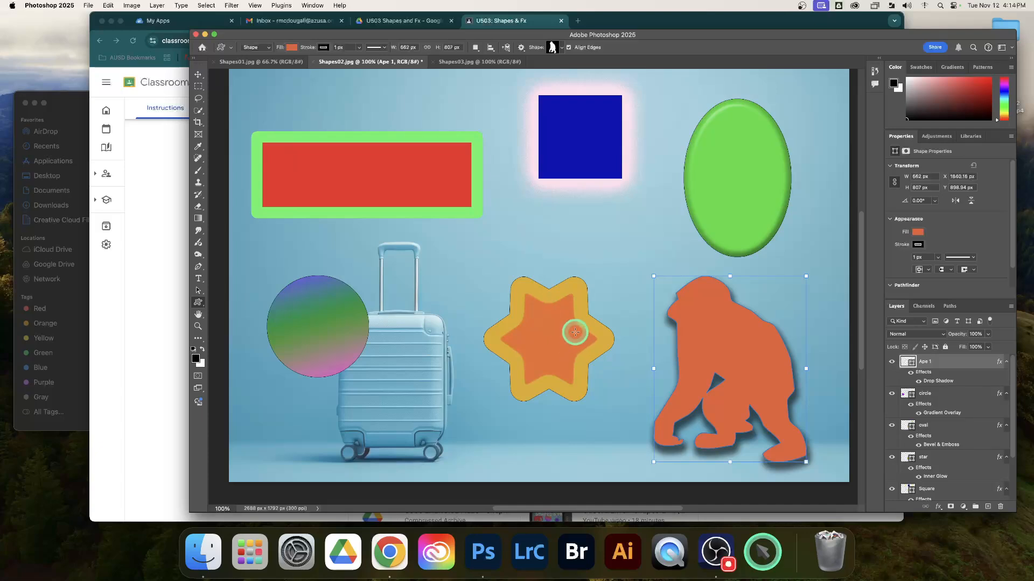
pyautogui.scroll(2, 575, 333)
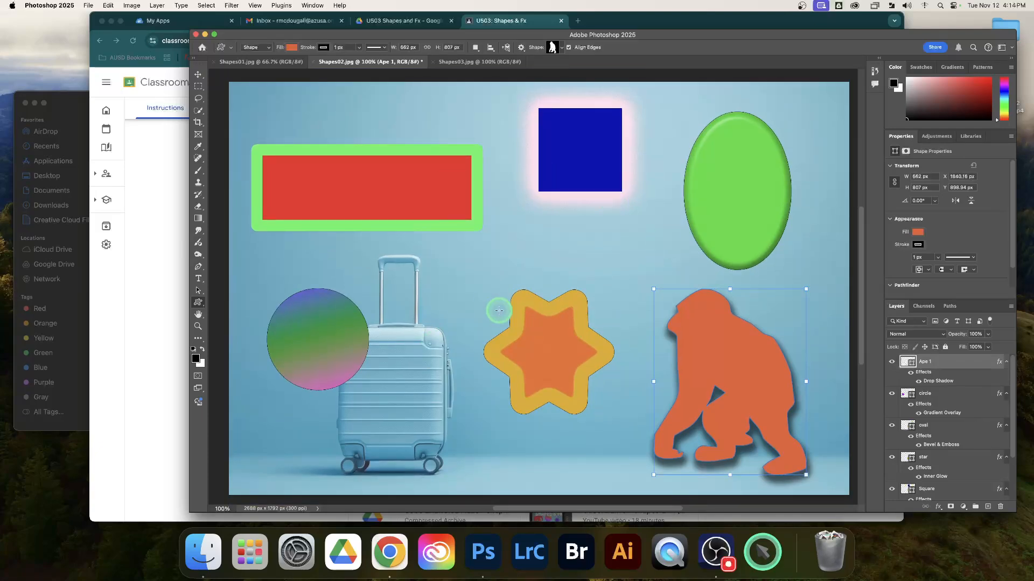
pyautogui.click(468, 62)
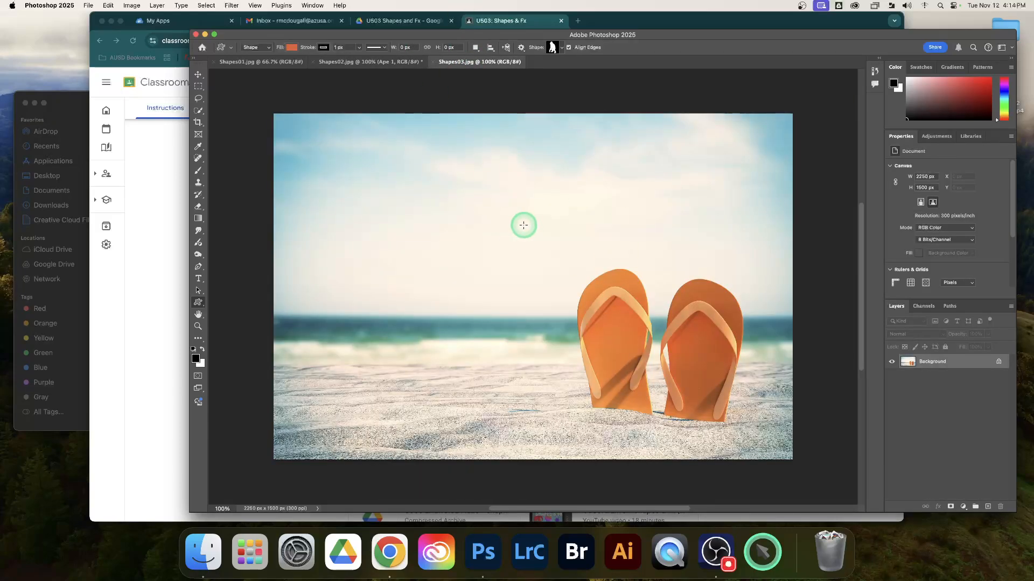
pyautogui.click(512, 22)
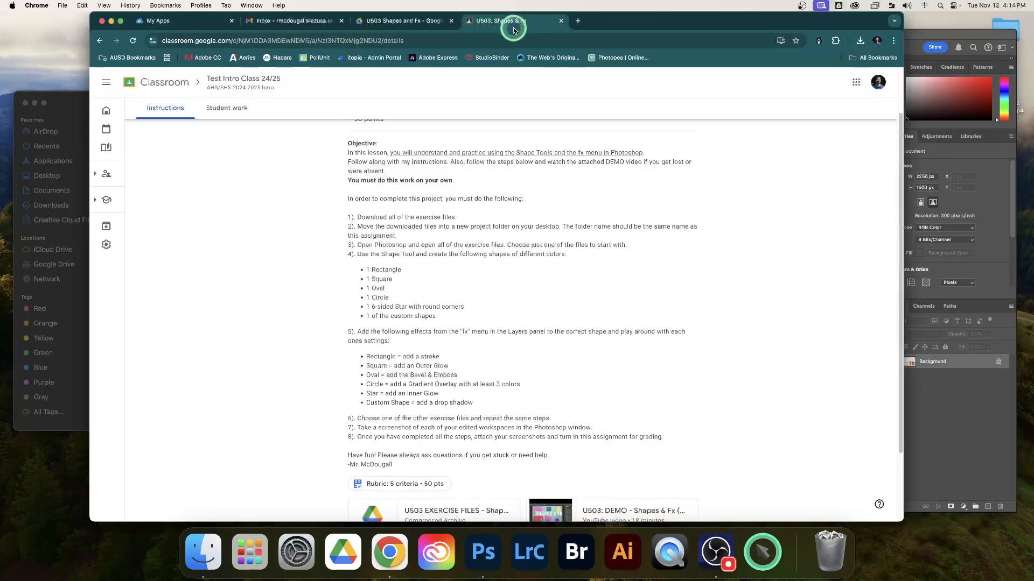
pyautogui.scroll(2, 713, 205)
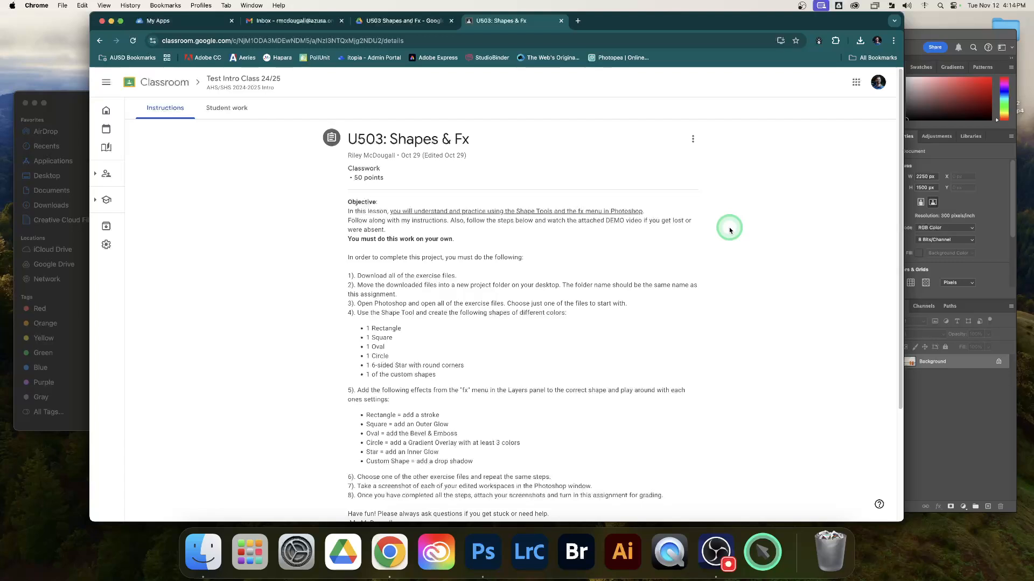